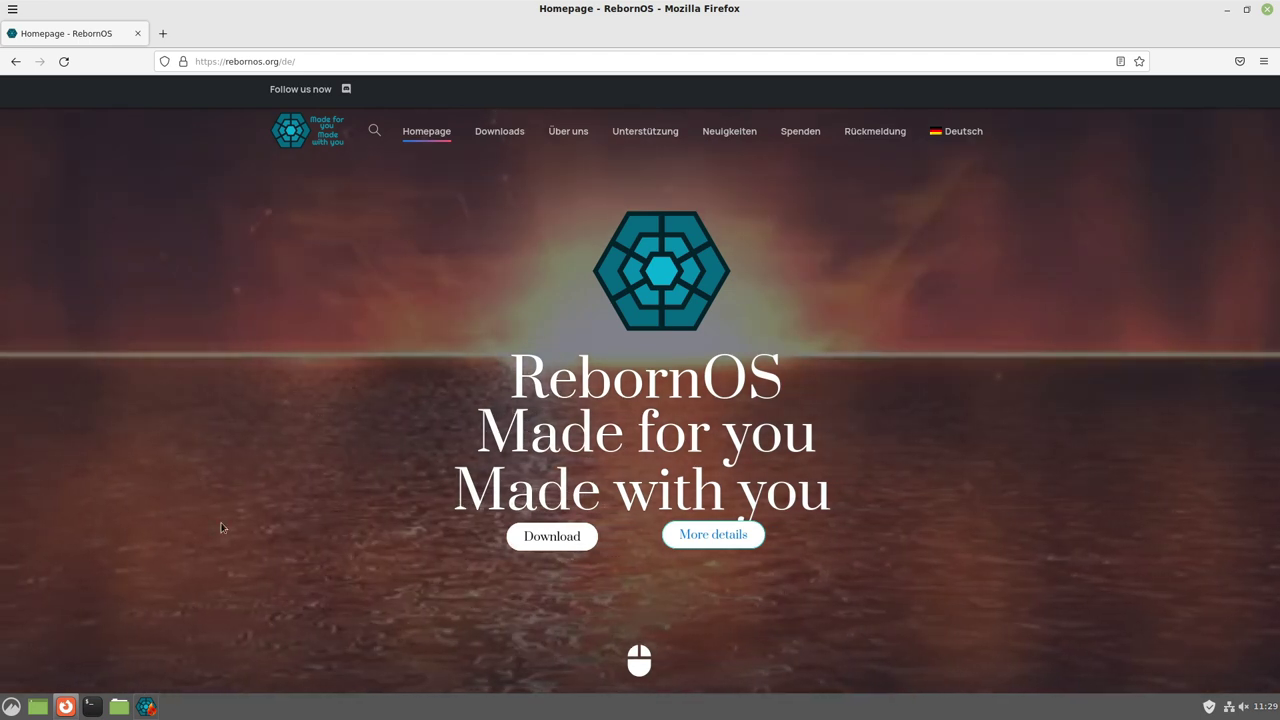
Bring the RebornOS Fire window forward from the taskbar.
click(147, 707)
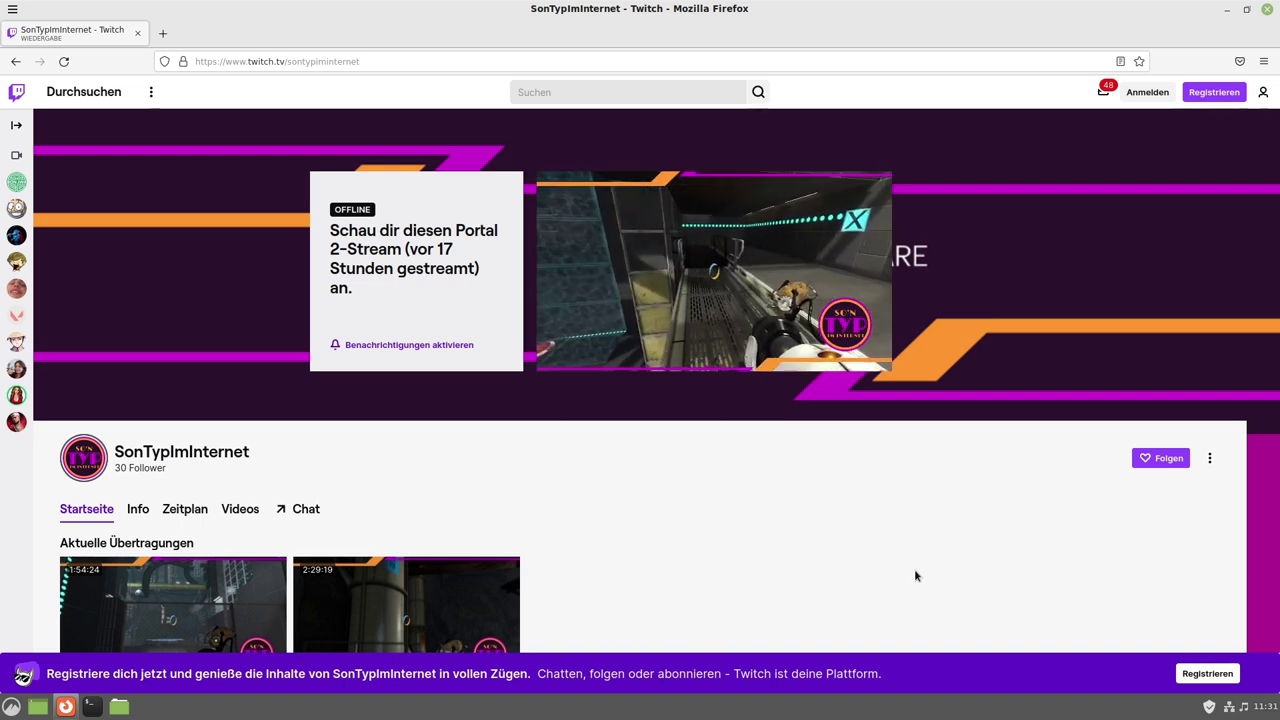
Switch to the Firefox window showing DistroWatch's RebornOS entry.
mouse_move(828, 282)
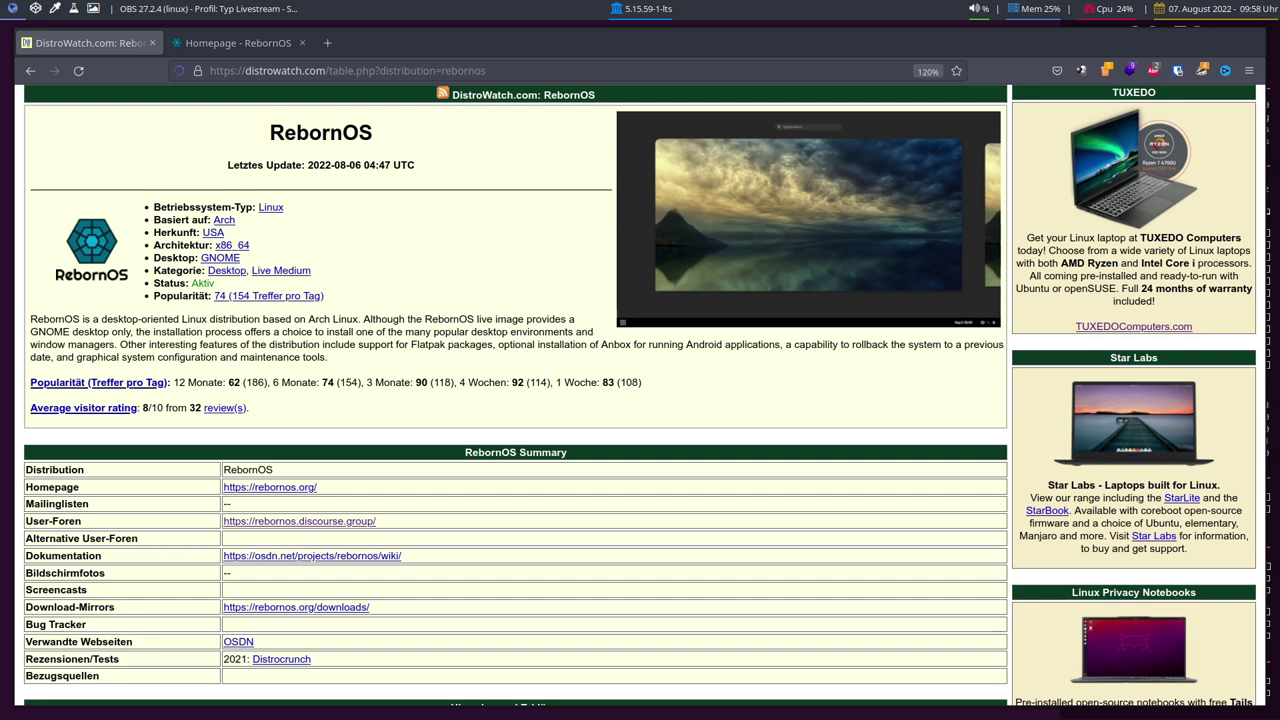
Review the DistroWatch RebornOS entry, then switch to the 'Homepage - RebornOS' tab.
click(1095, 340)
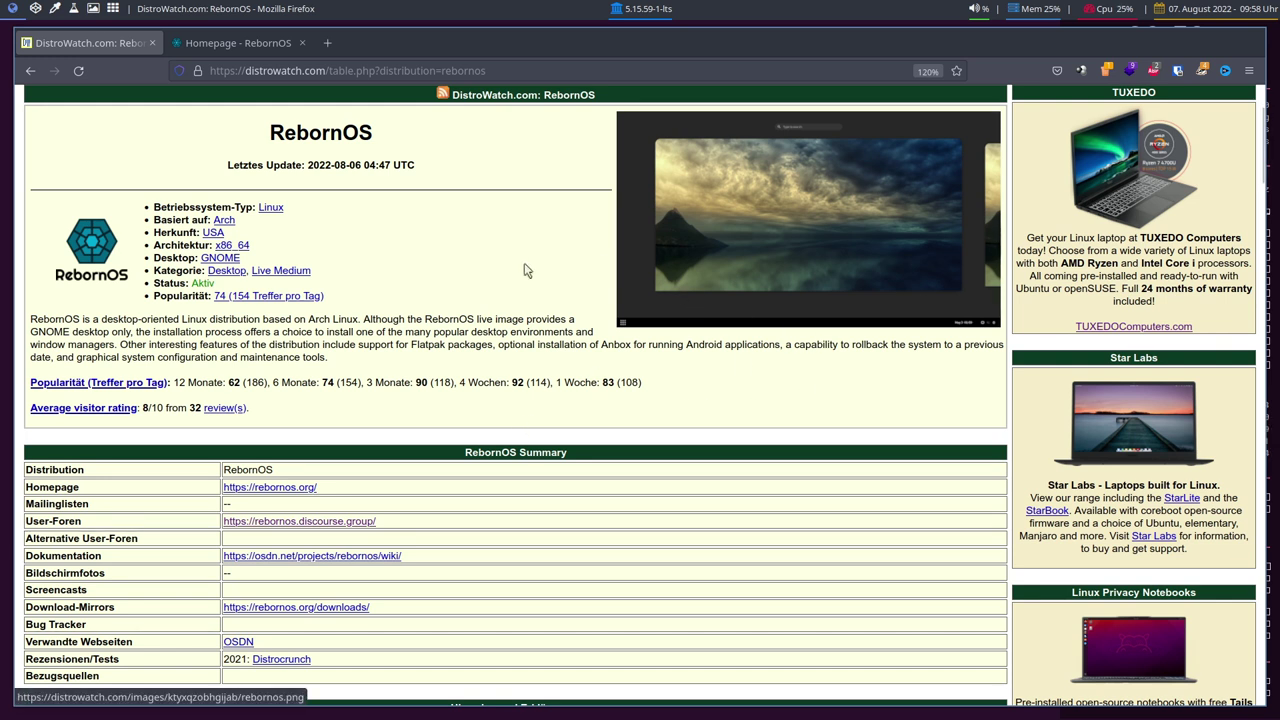
scroll(537, 314, up, 2)
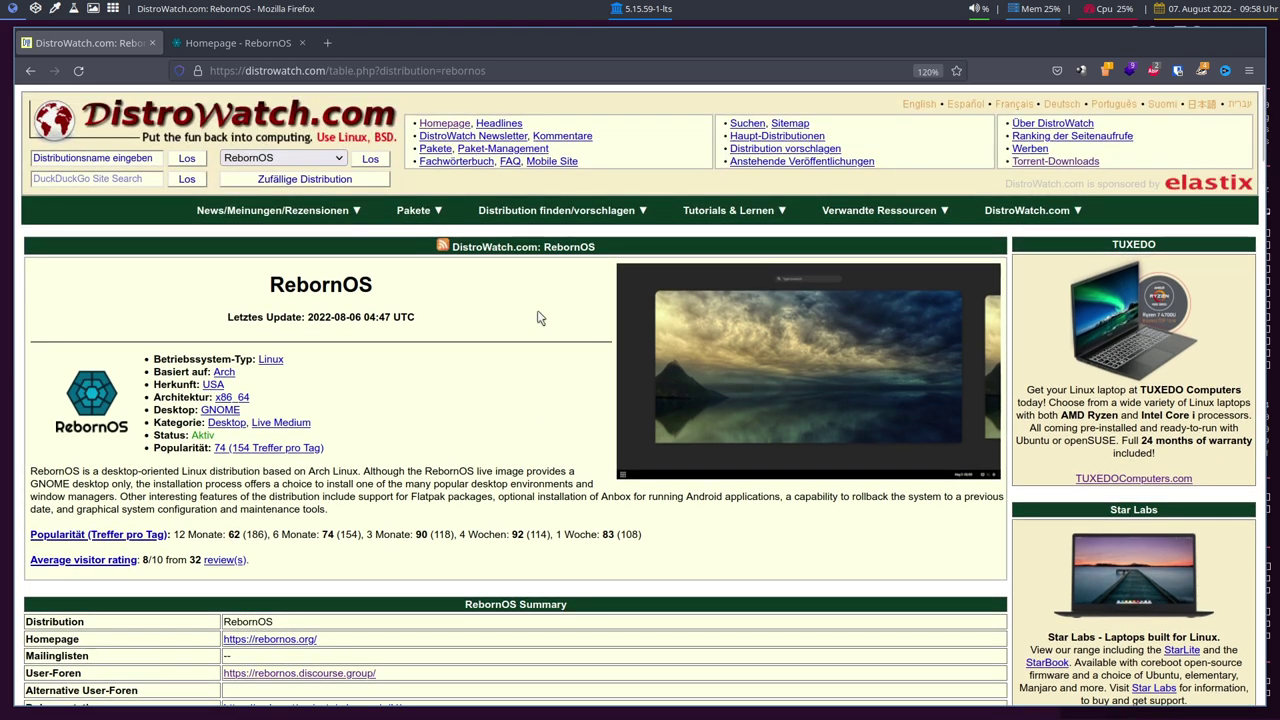
scroll(537, 314, down, 2)
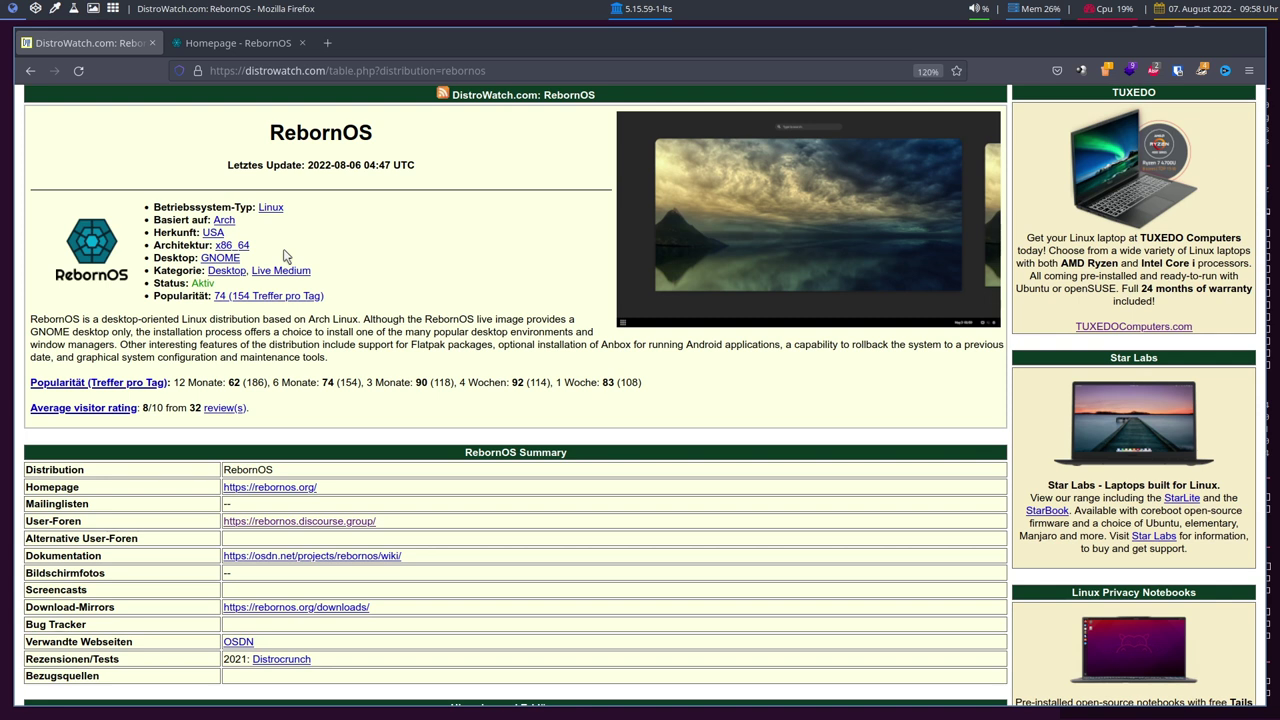
click(221, 46)
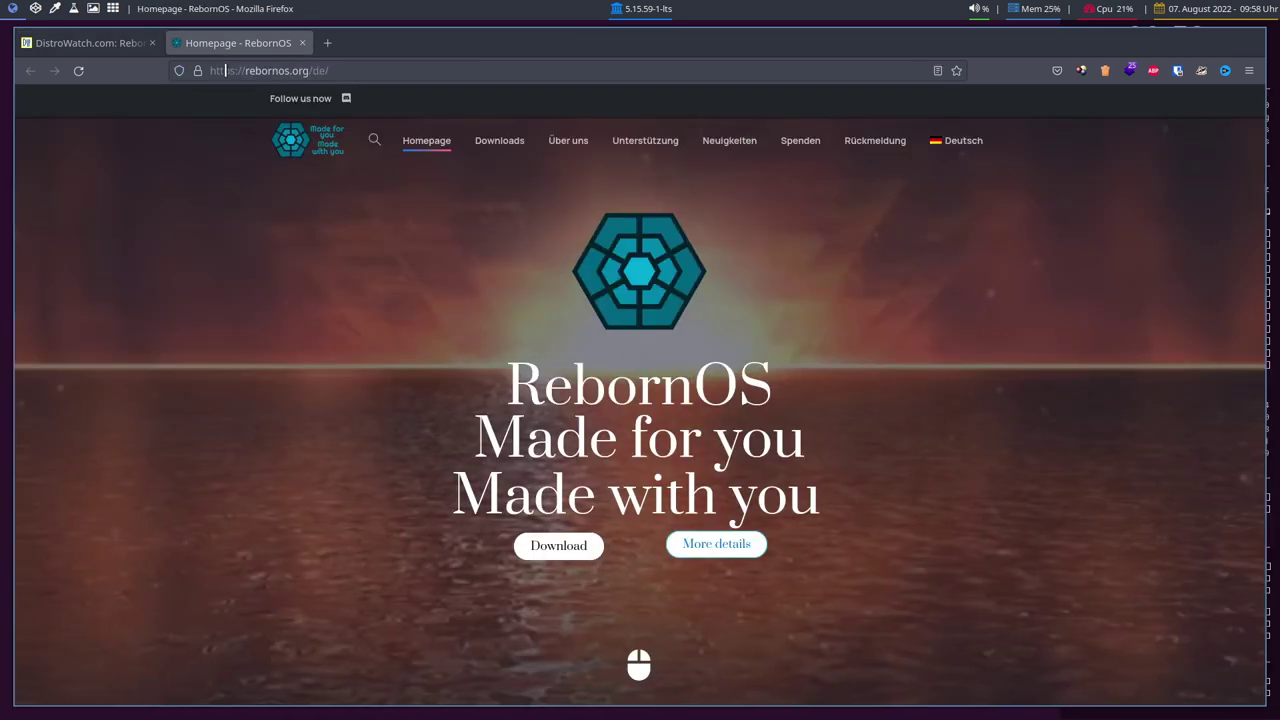
Reload the RebornOS homepage, jump to its installer details, then open the Über uns page.
click(78, 70)
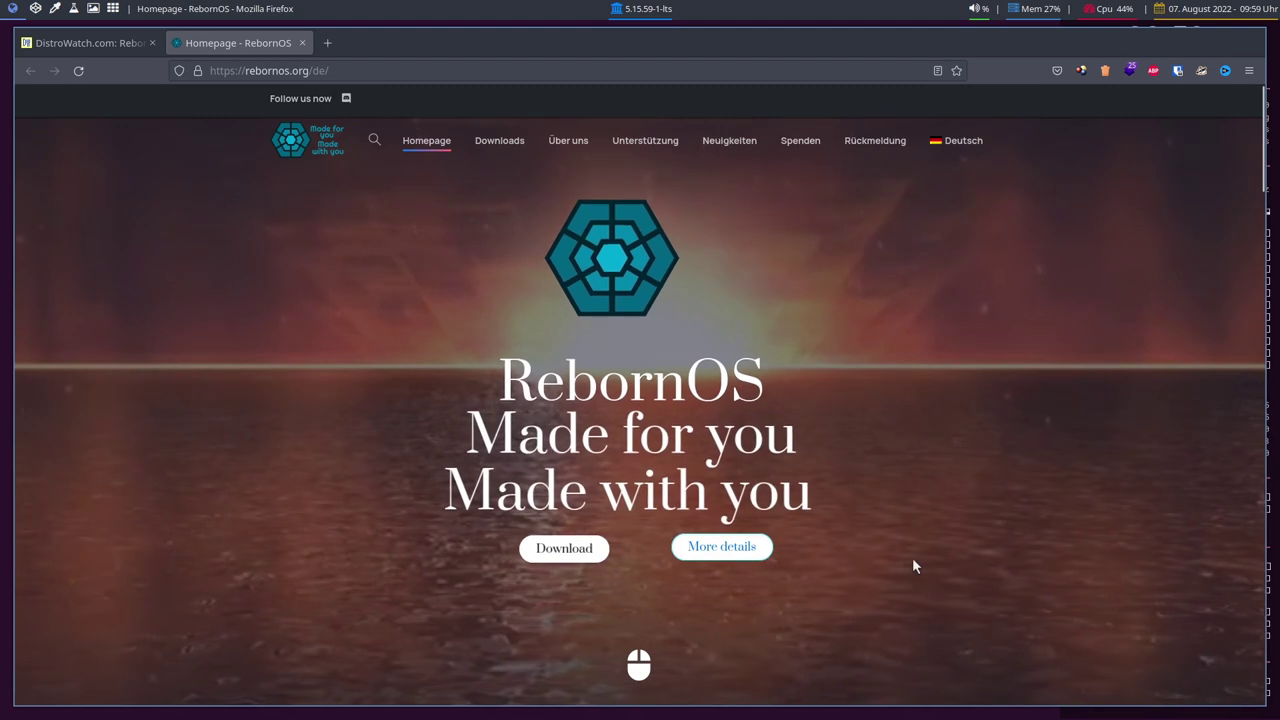
click(709, 545)
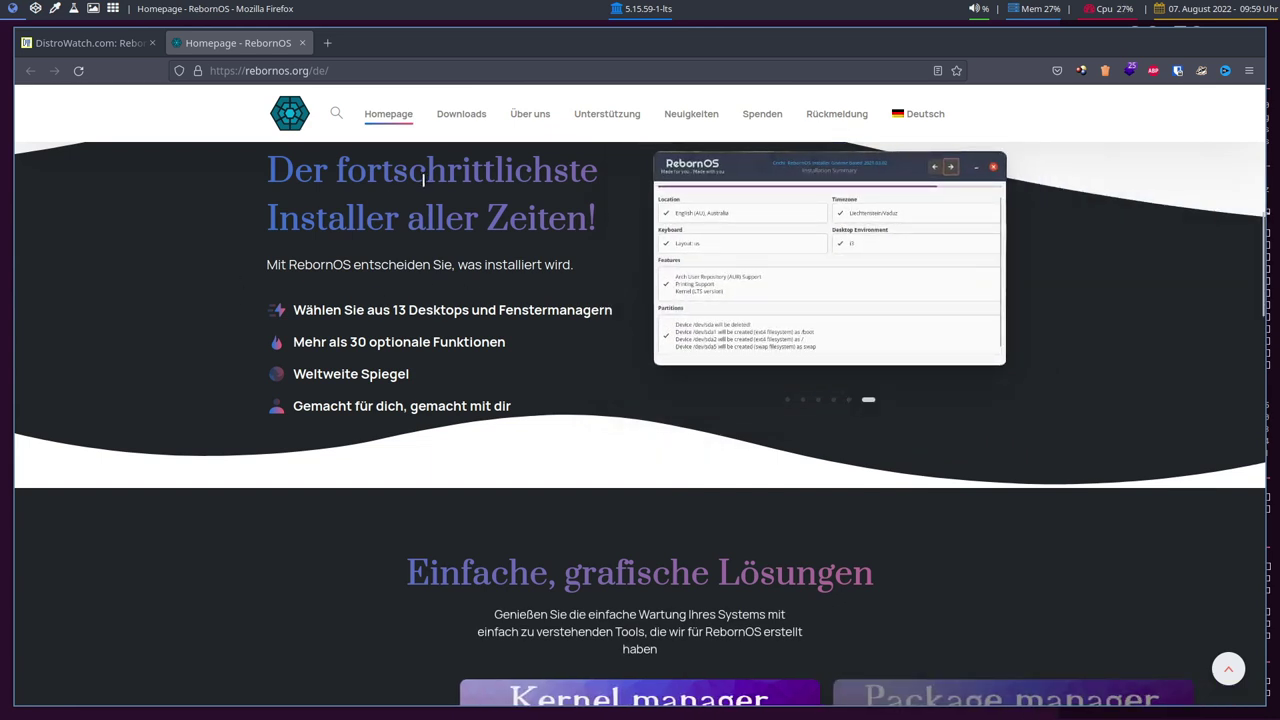
click(530, 114)
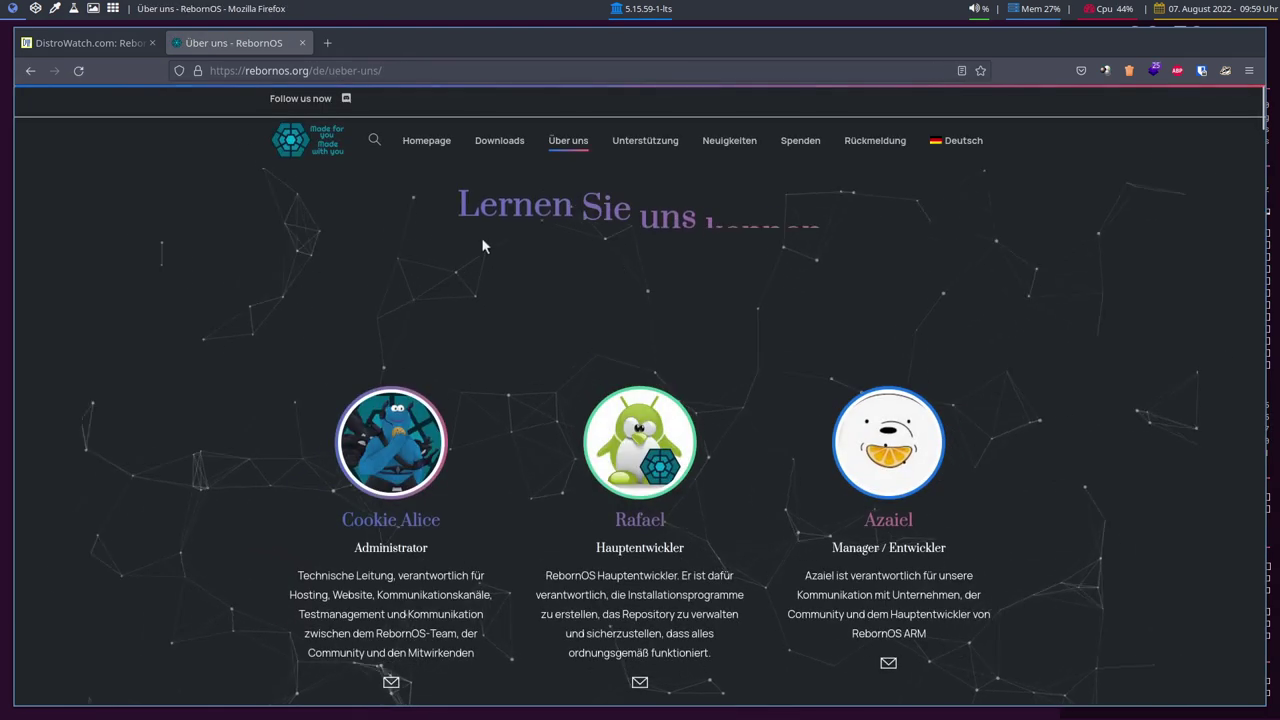
Scroll through the Über uns page and briefly highlight the 'Linux-Reise' history line.
scroll(481, 245, down, 2)
scroll(705, 305, down, 5)
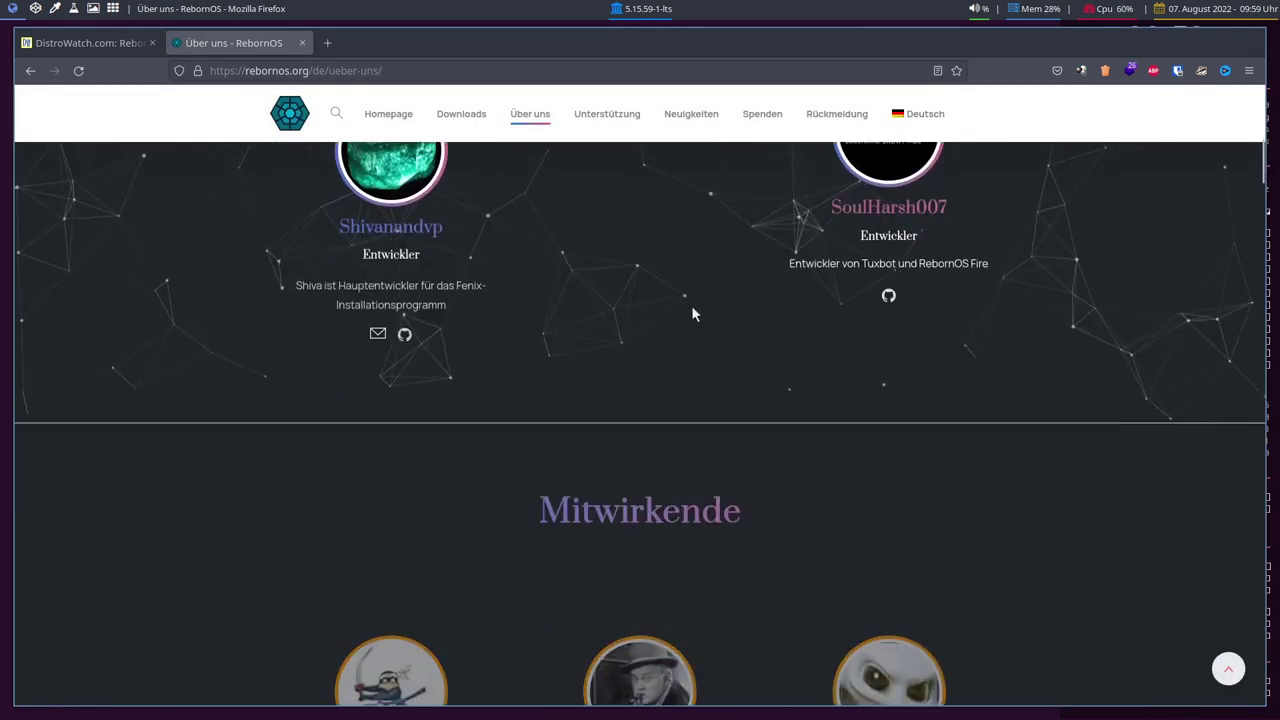
scroll(519, 277, down, 2)
scroll(519, 277, up, 2)
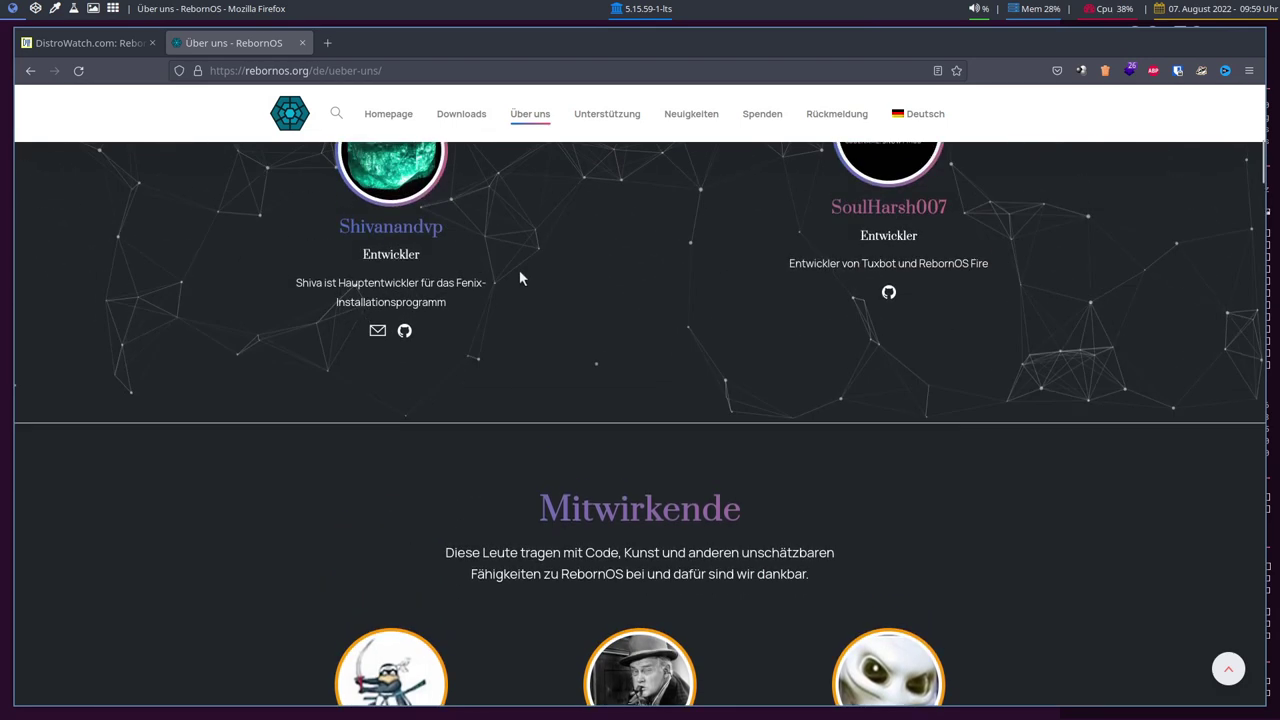
scroll(519, 277, down, 3)
scroll(519, 277, down, 6)
scroll(519, 277, down, 7)
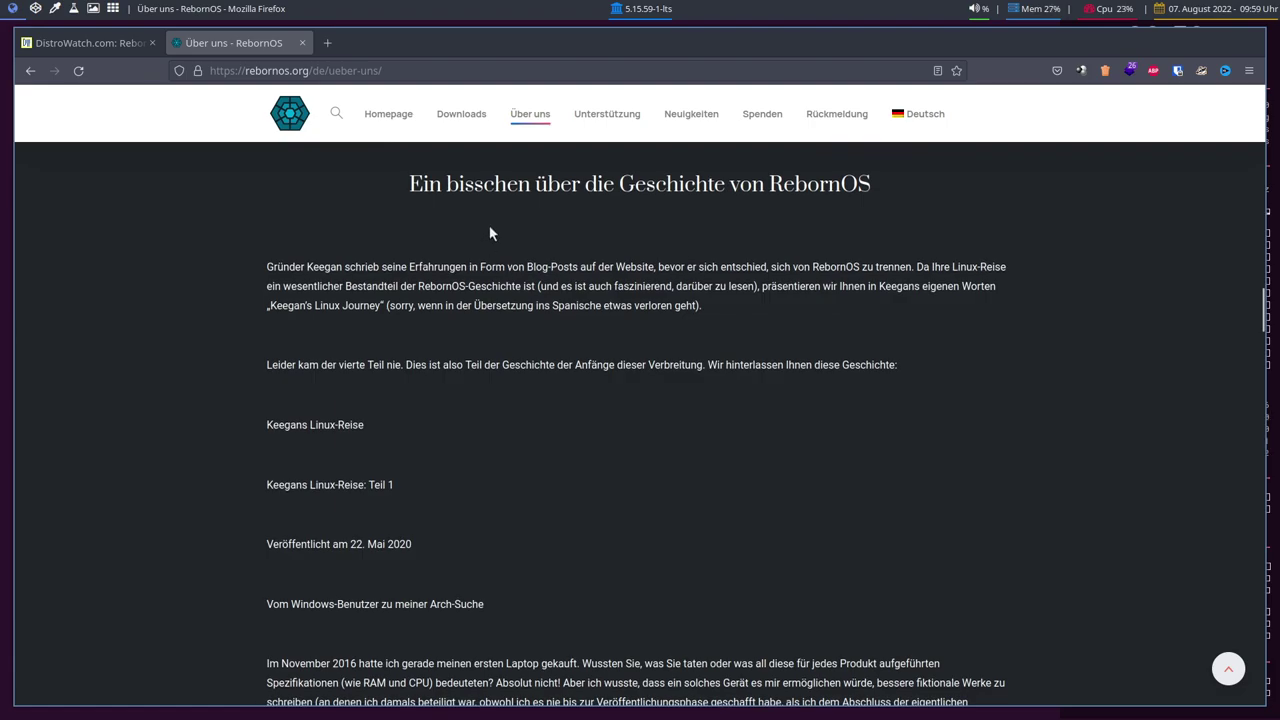
scroll(490, 233, down, 8)
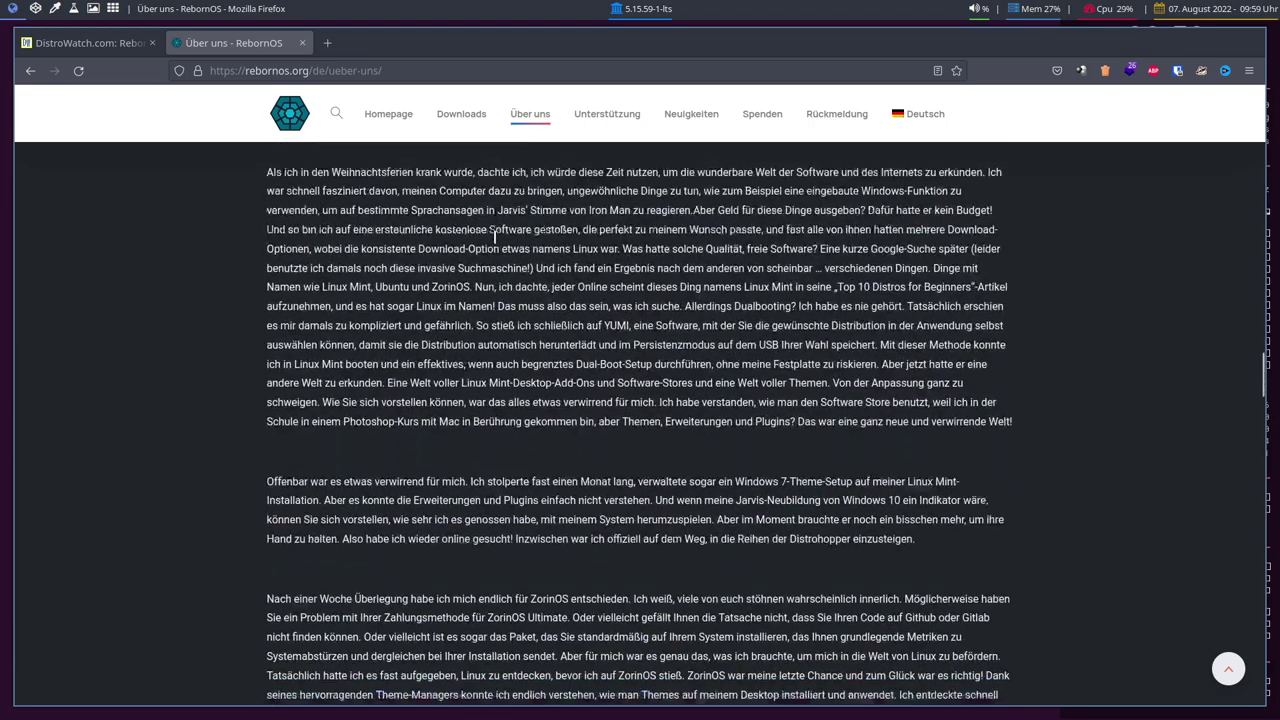
scroll(494, 237, down, 4)
scroll(494, 240, up, 12)
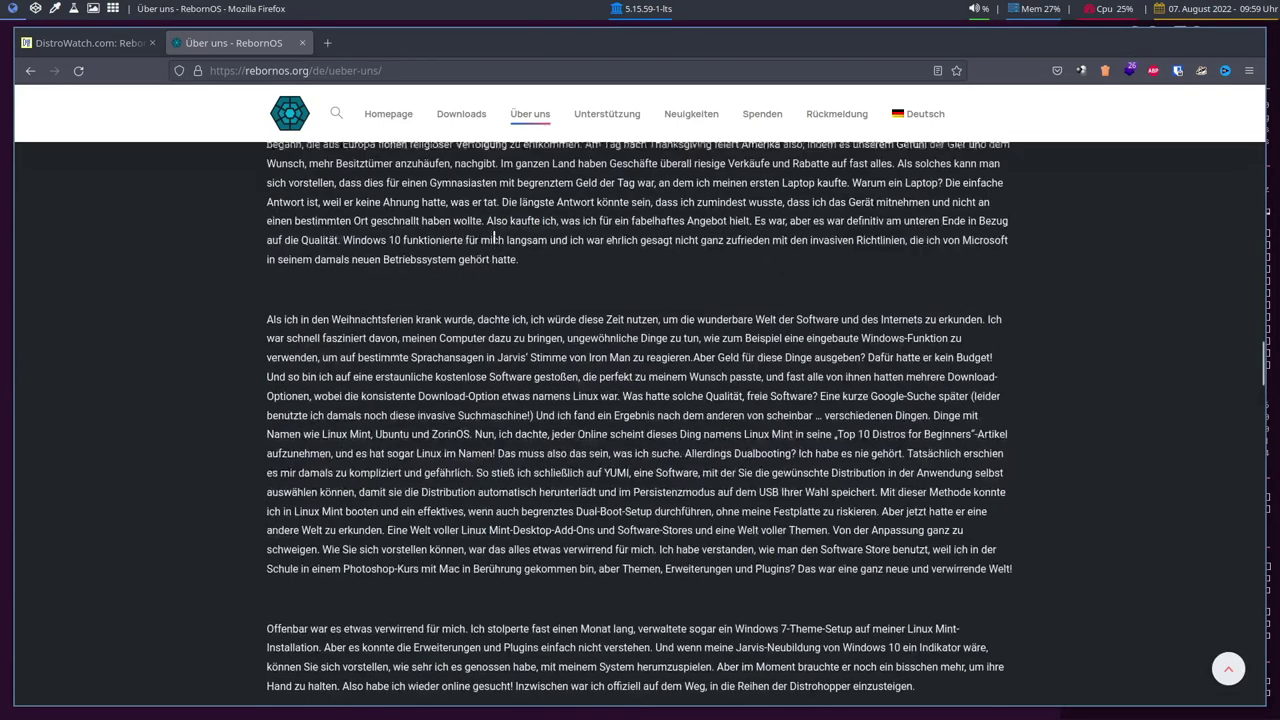
scroll(494, 237, up, 1)
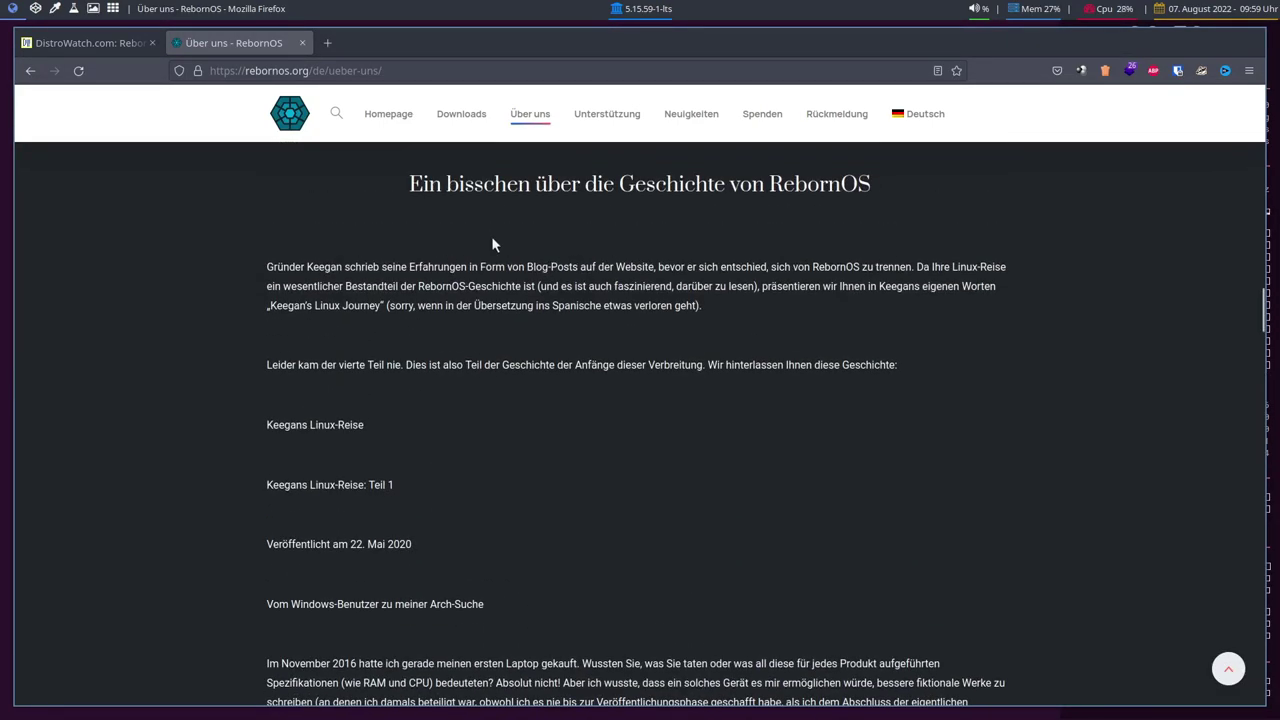
triple_click(285, 424)
click(598, 418)
Scroll back up the team list and briefly highlight the lead developer's name.
scroll(554, 410, up, 12)
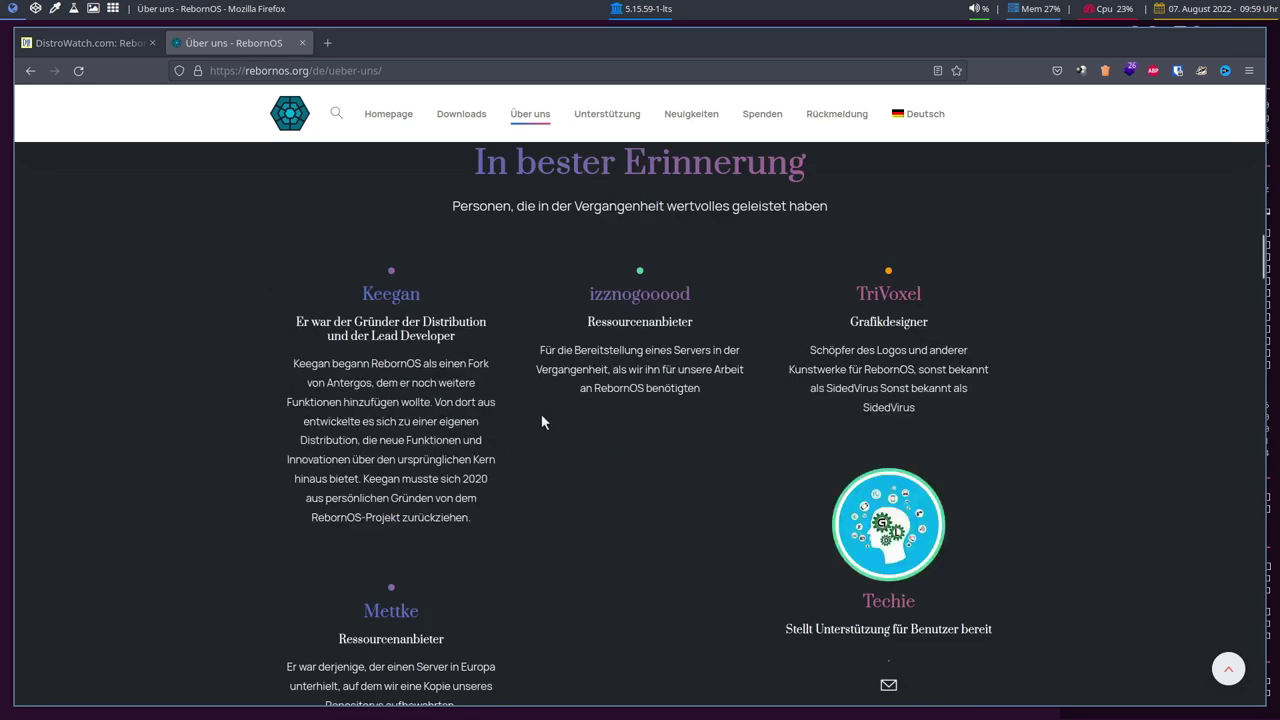
scroll(566, 420, up, 3)
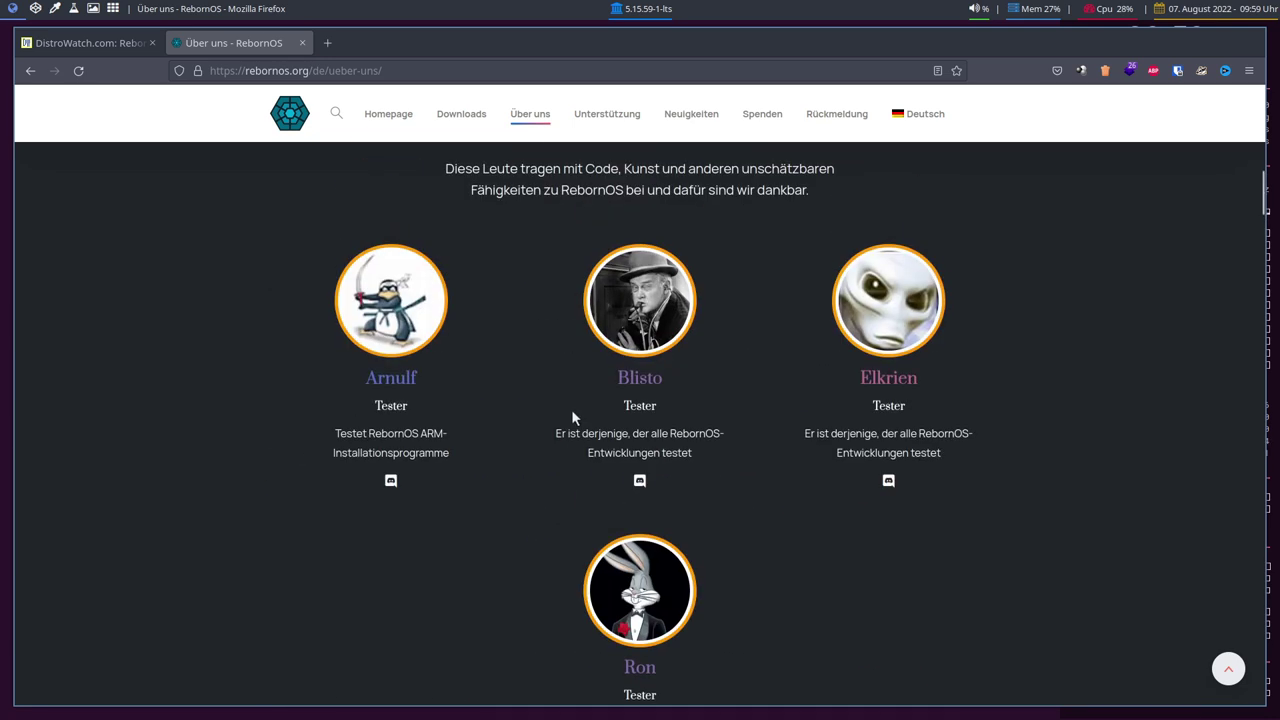
scroll(572, 418, up, 10)
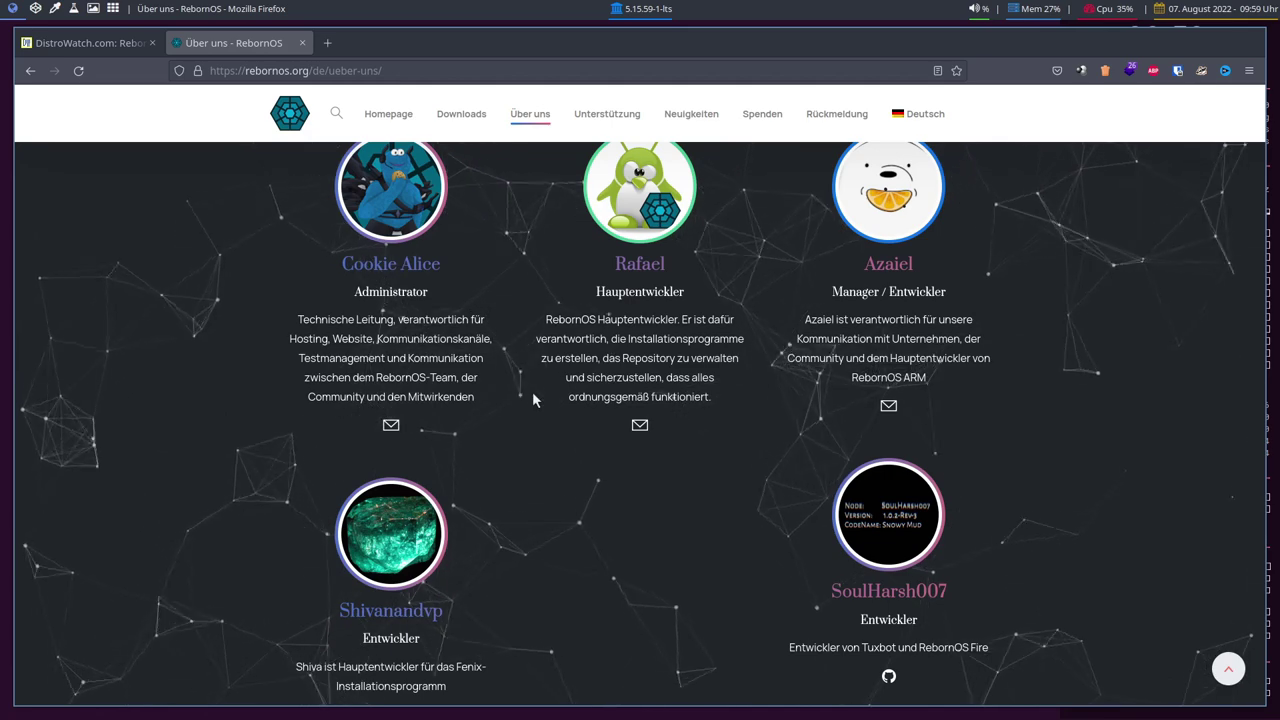
scroll(515, 400, up, 3)
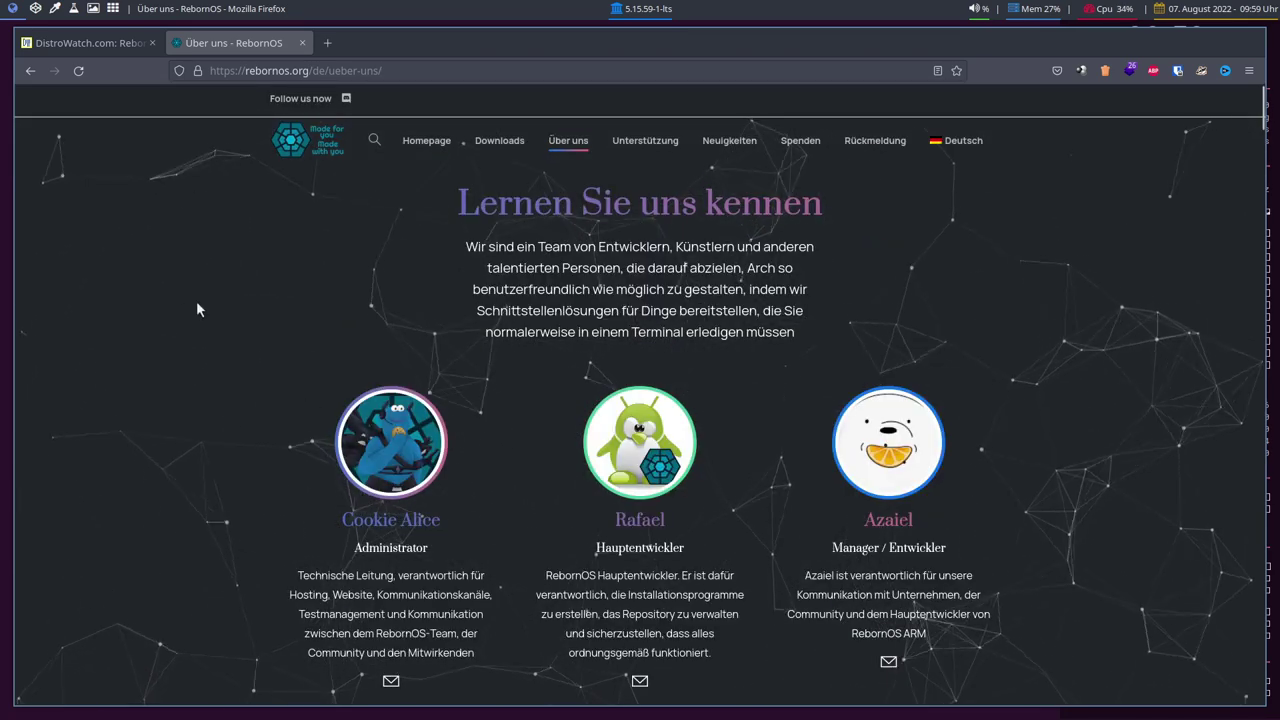
scroll(199, 304, down, 3)
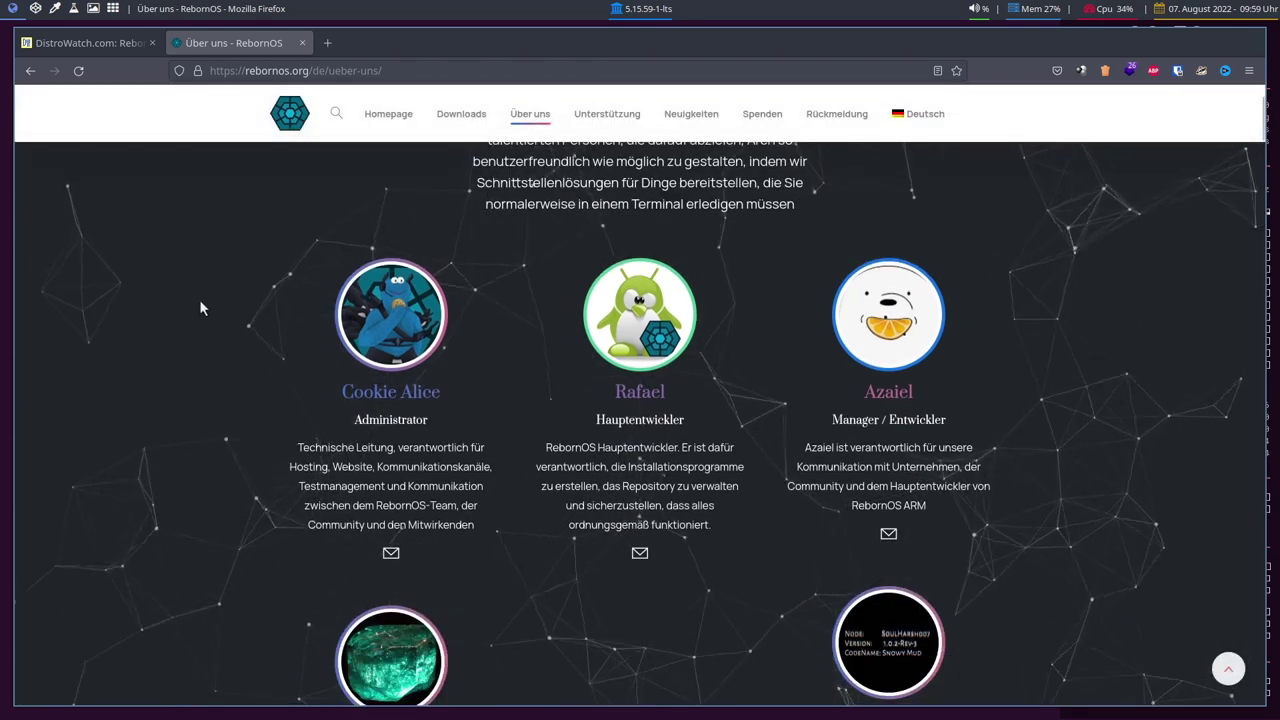
scroll(190, 305, down, 4)
scroll(187, 305, up, 4)
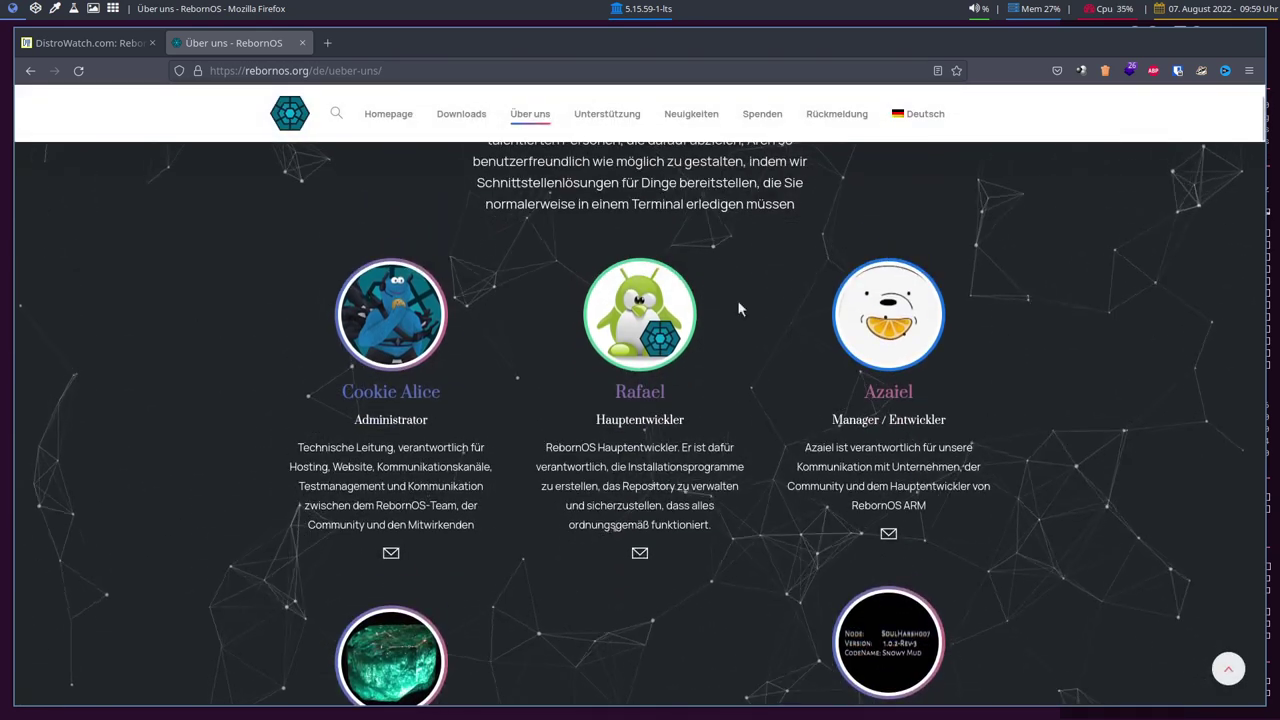
double_click(640, 391)
click(666, 449)
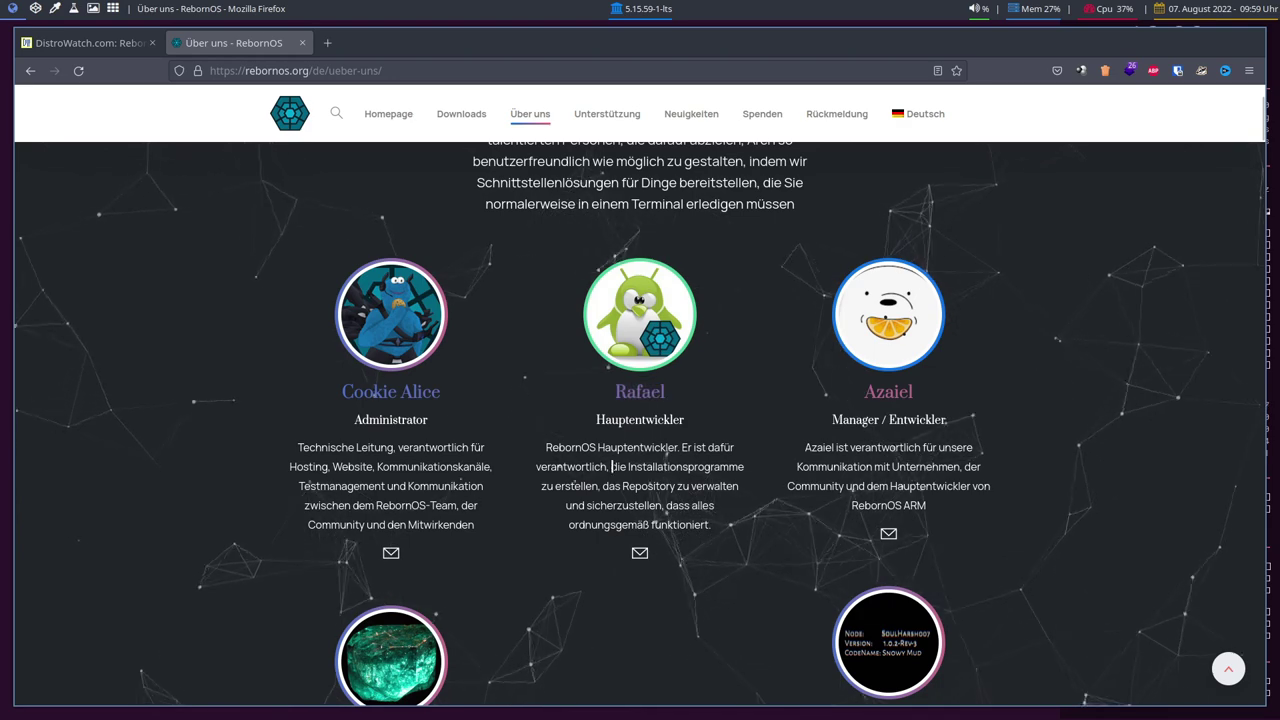
Highlight the Fenix installer developer's name, then return to the RebornOS homepage.
scroll(453, 430, down, 6)
scroll(457, 428, up, 3)
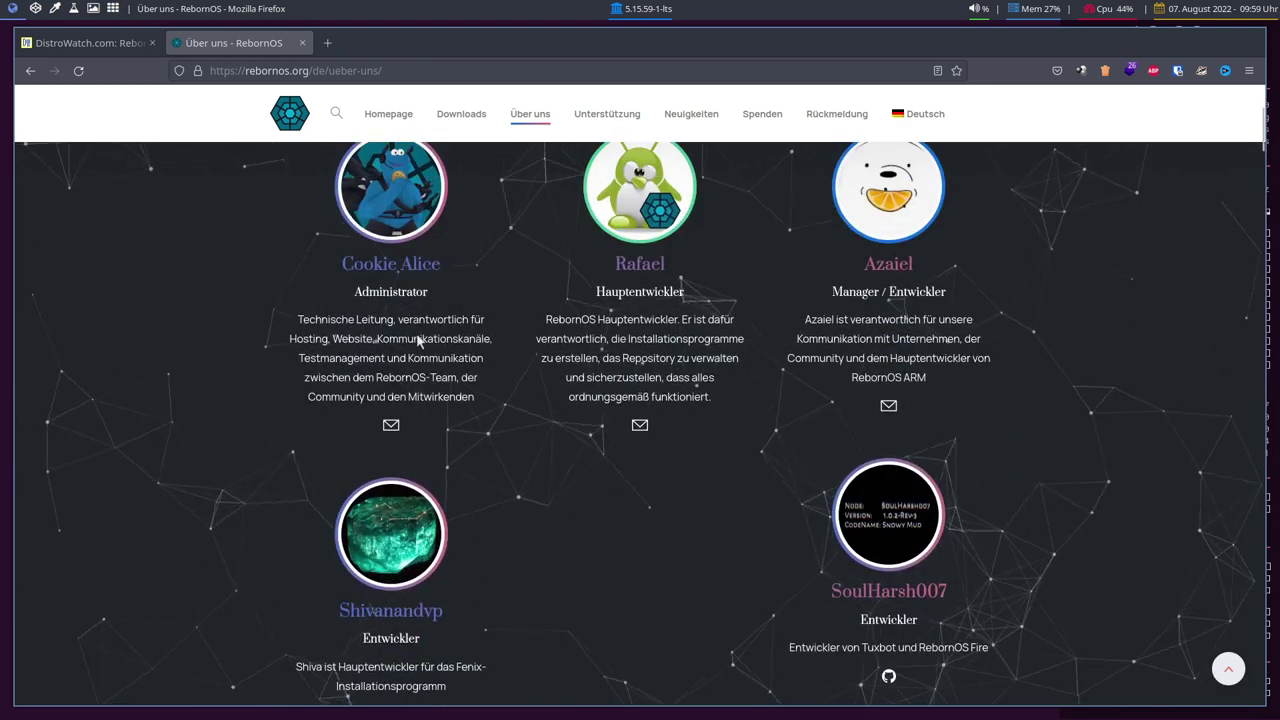
scroll(420, 342, down, 3)
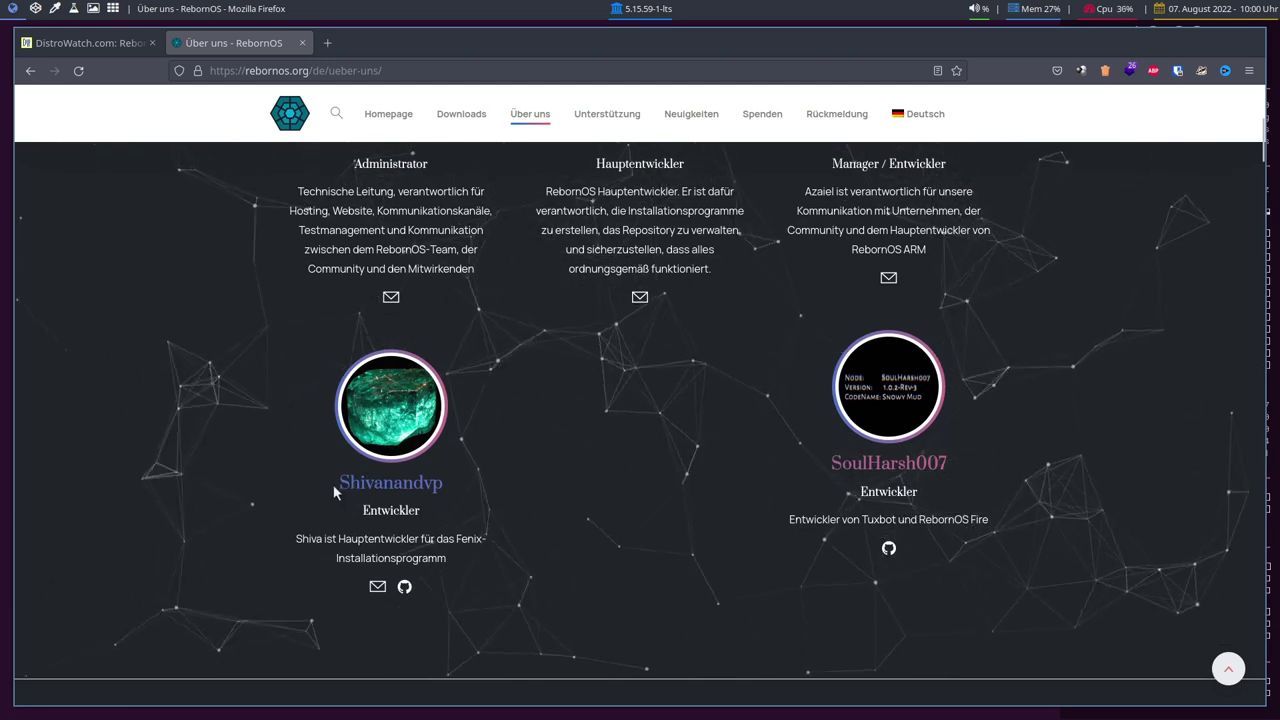
double_click(404, 482)
click(398, 510)
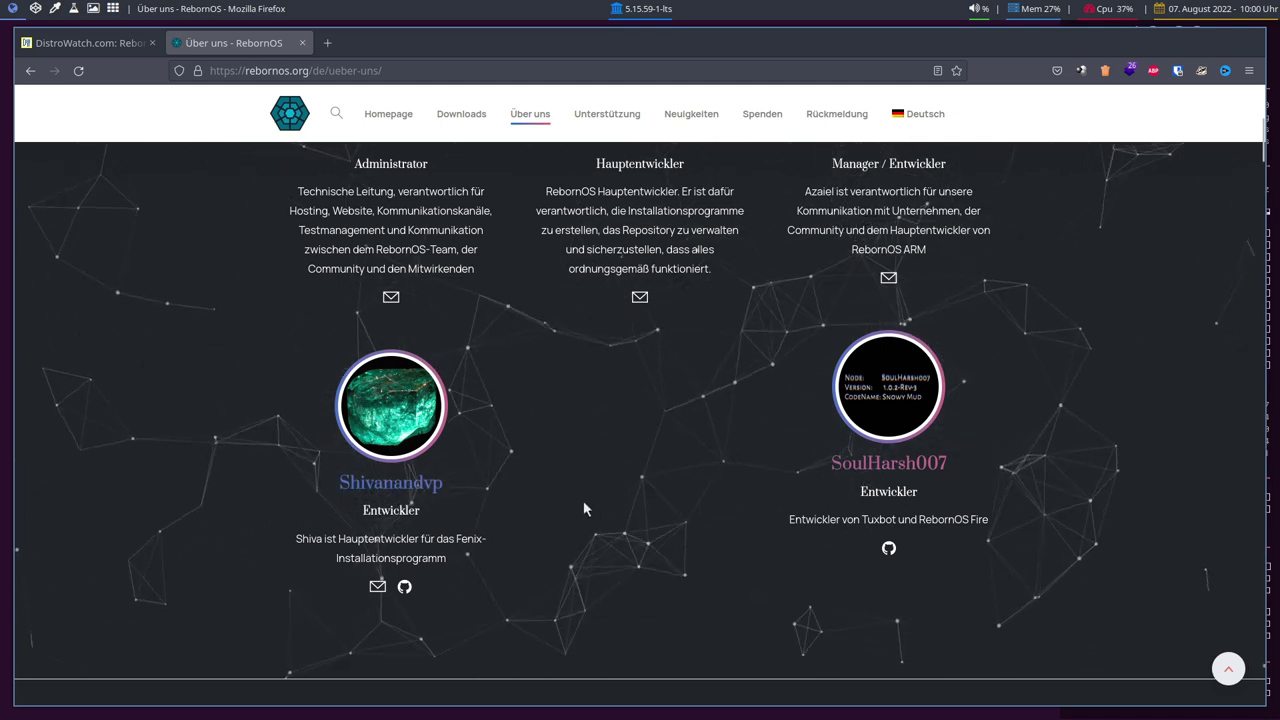
scroll(584, 497, down, 4)
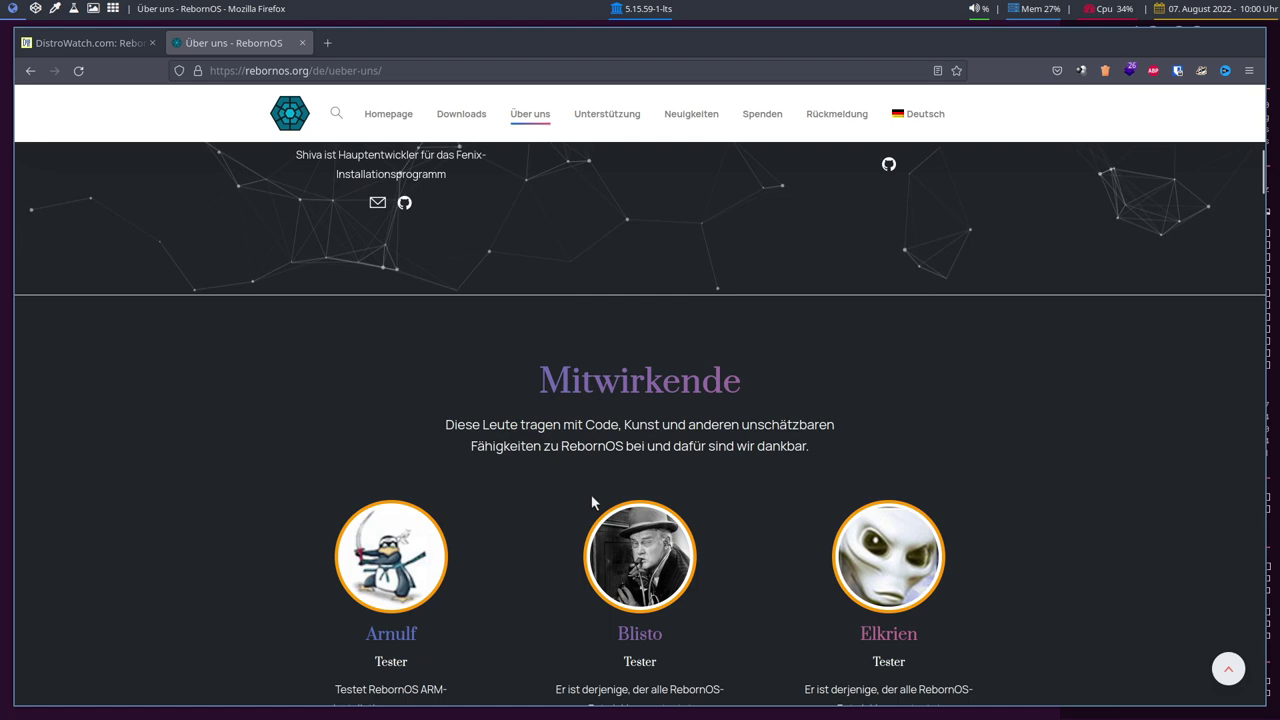
scroll(591, 497, up, 8)
scroll(613, 549, up, 1)
click(427, 138)
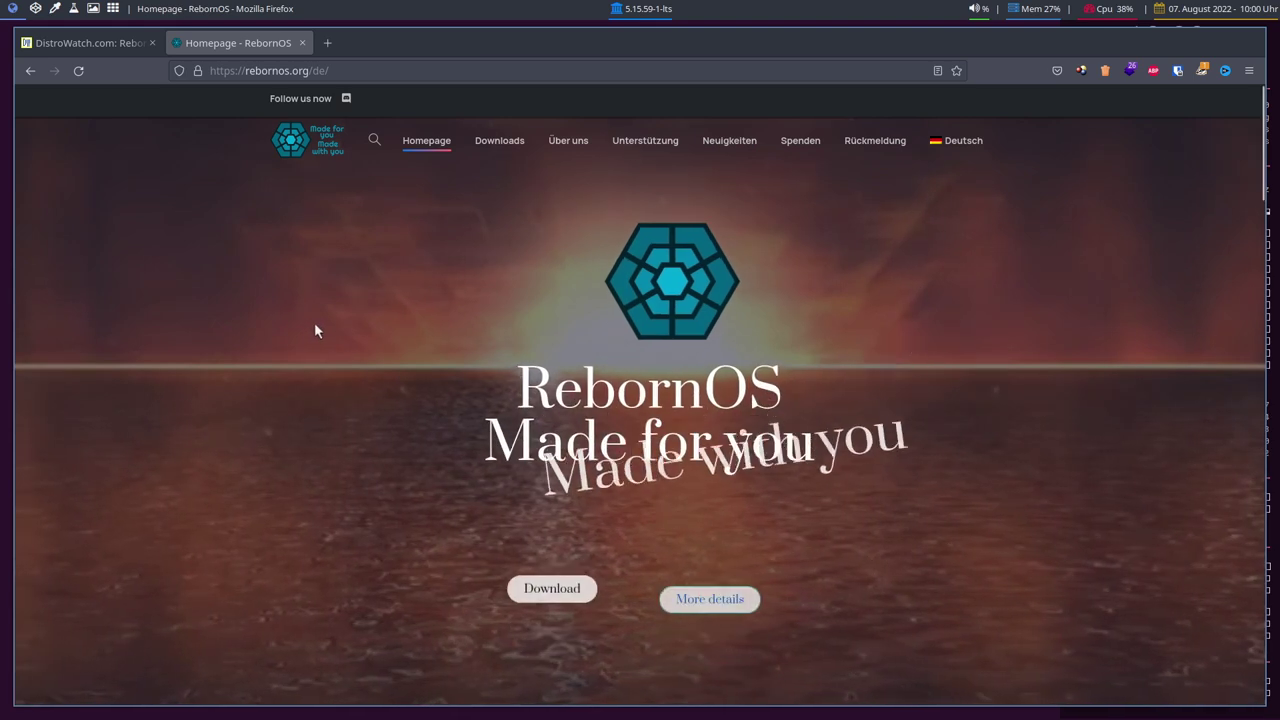
scroll(314, 331, down, 2)
scroll(333, 325, up, 2)
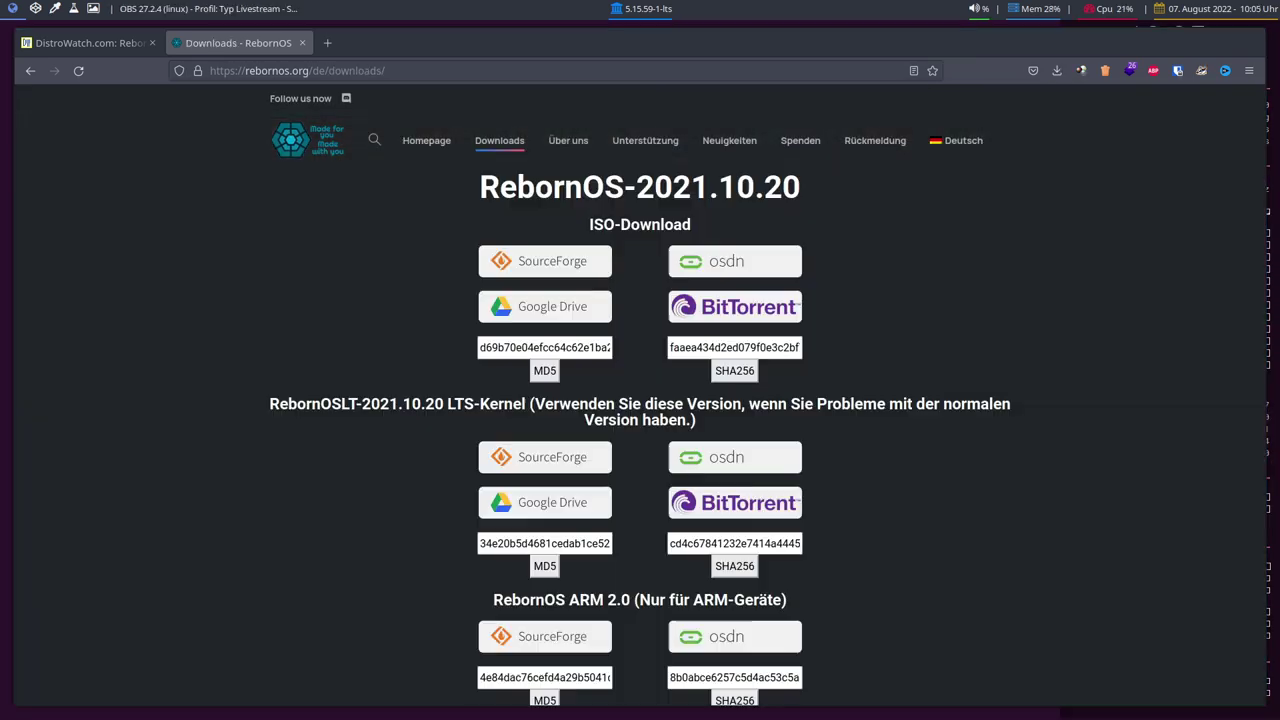
click(600, 47)
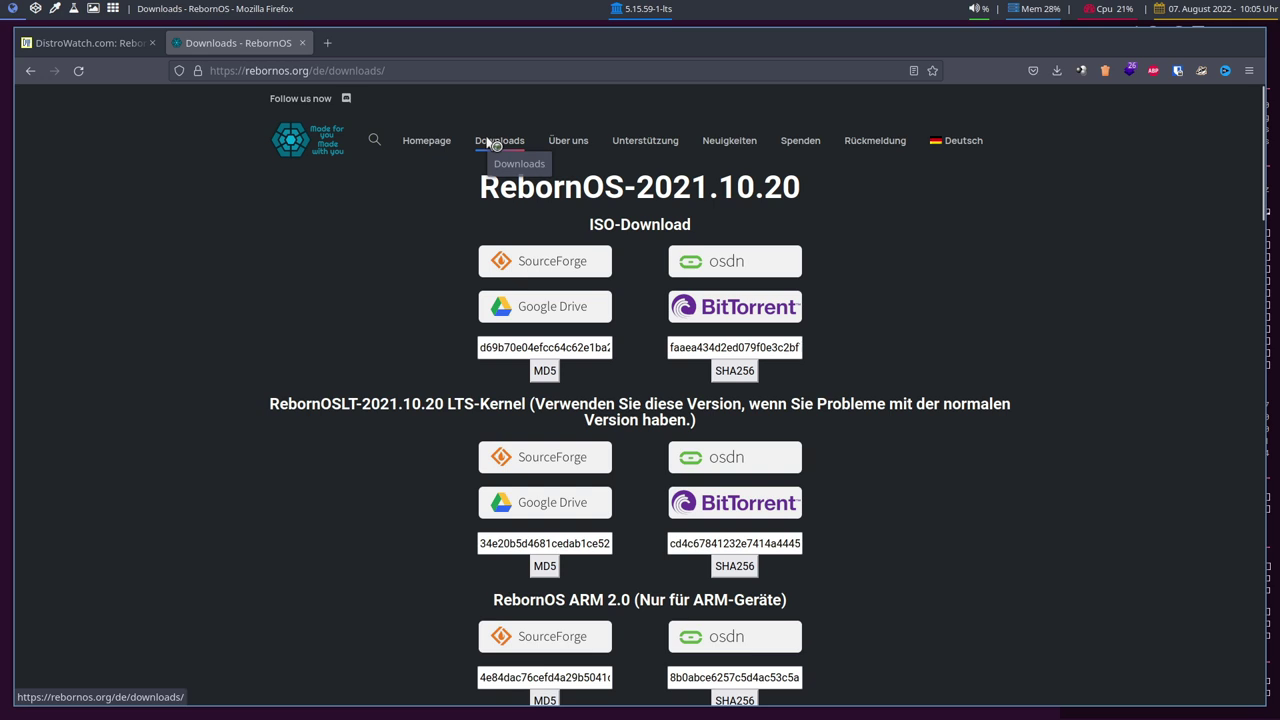
scroll(1072, 251, down, 4)
scroll(1065, 270, up, 4)
scroll(1057, 291, down, 4)
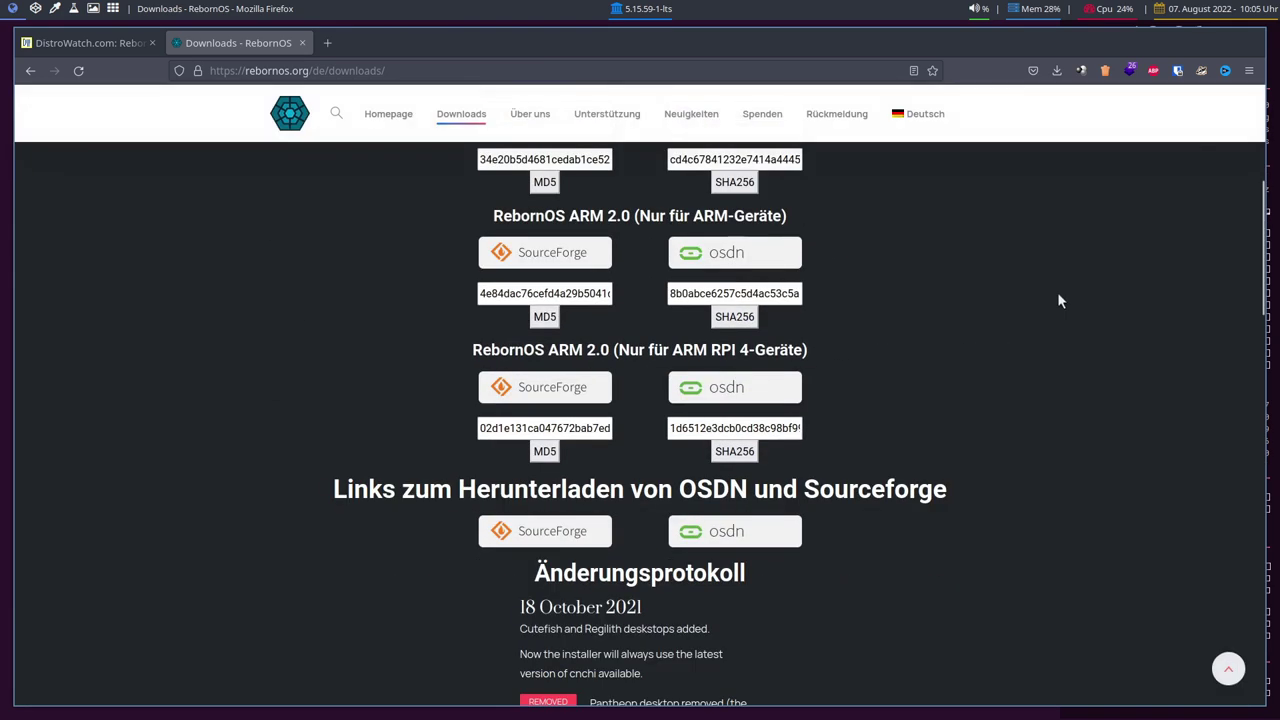
scroll(1057, 292, up, 4)
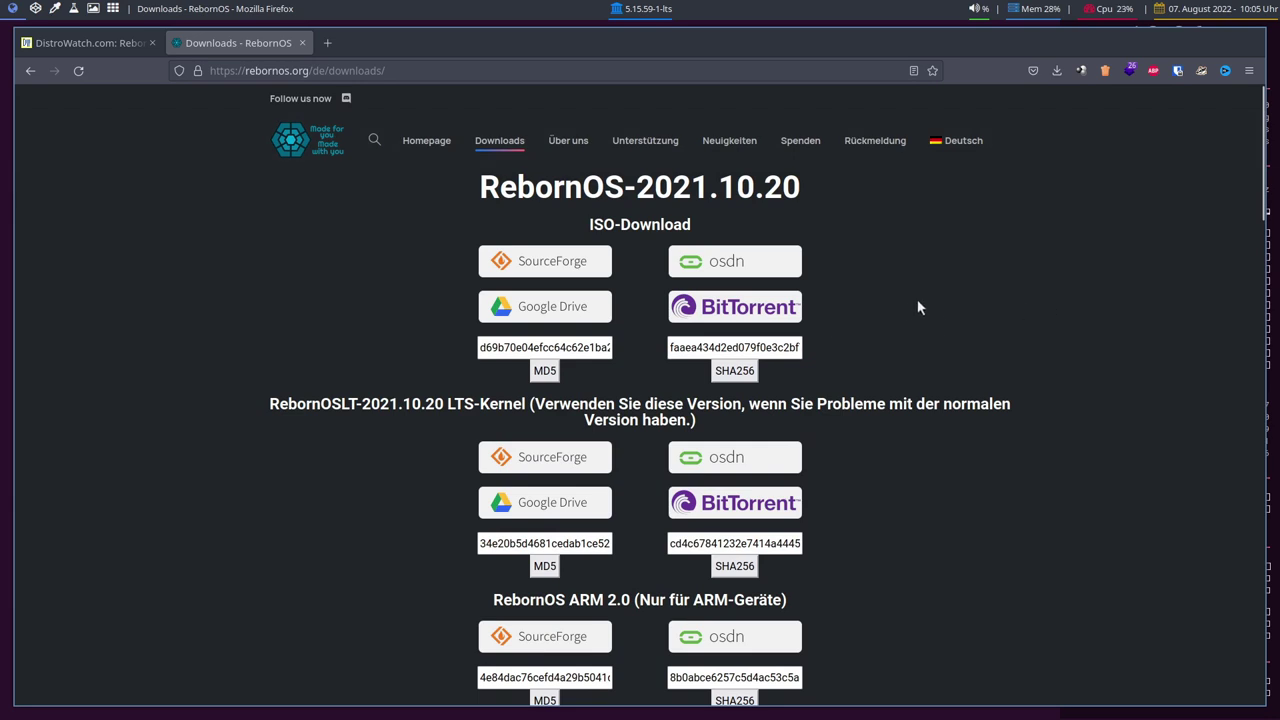
drag(639, 192, 708, 185)
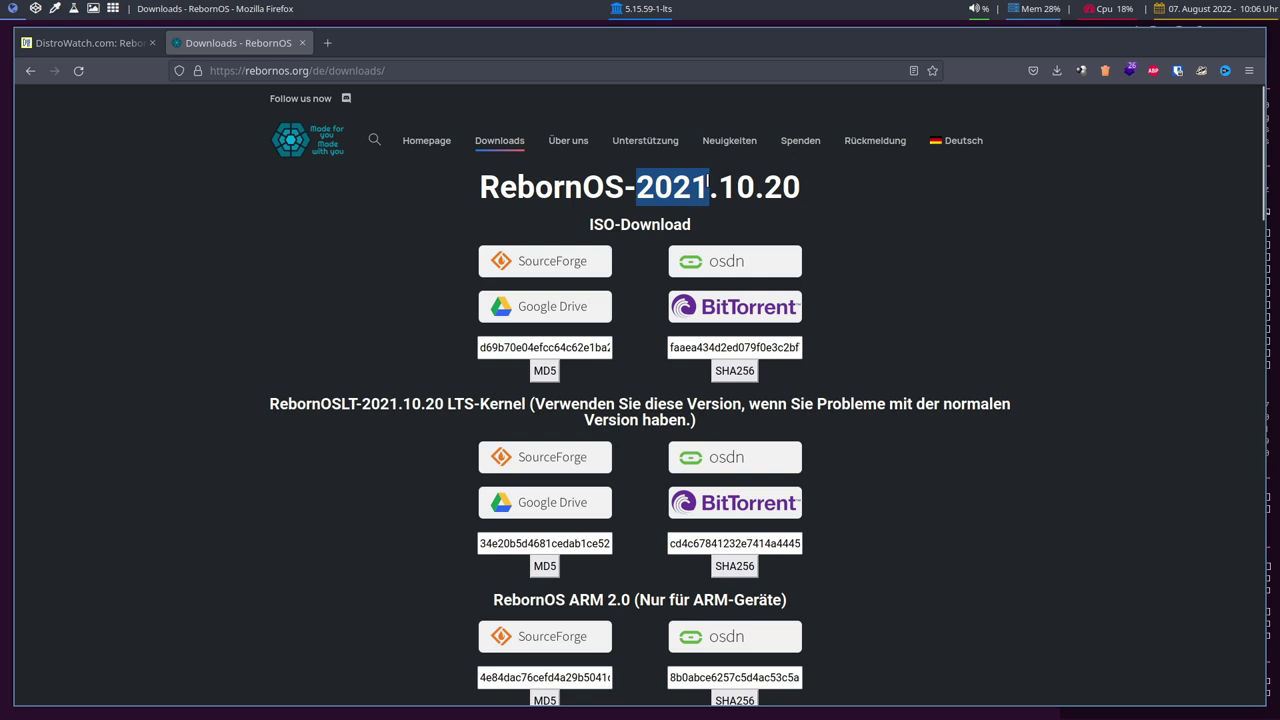
click(831, 190)
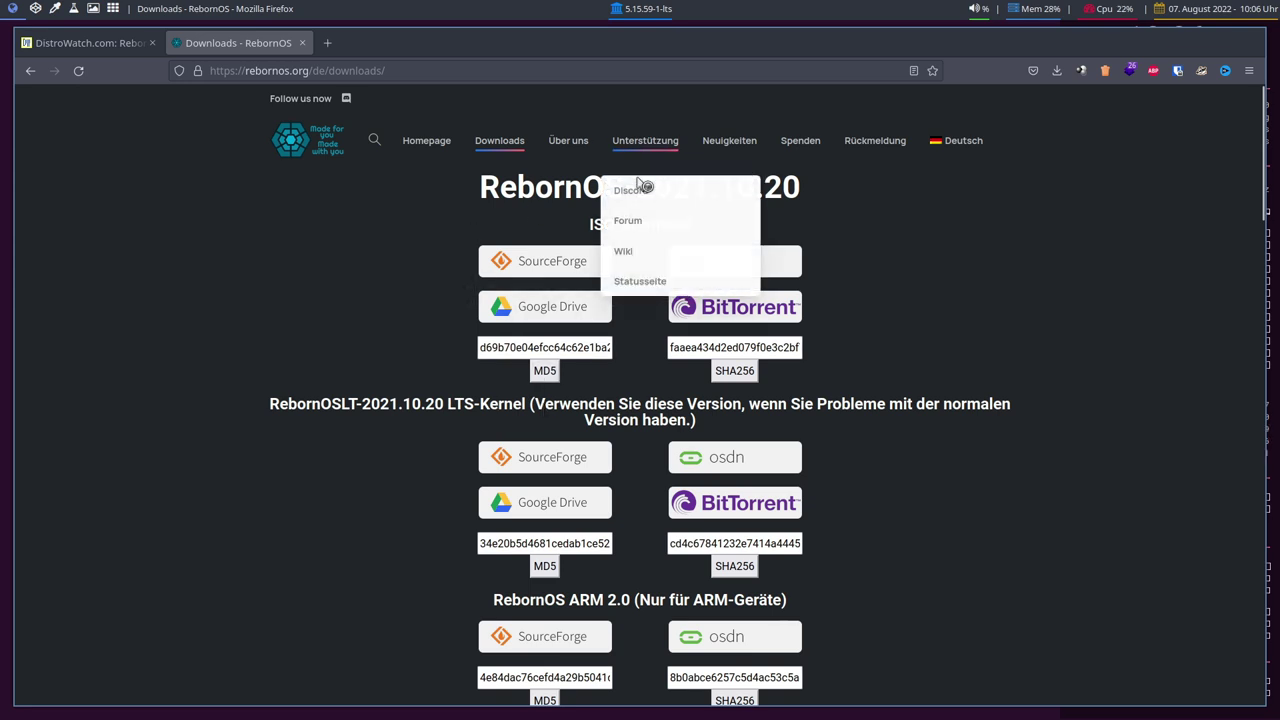
drag(534, 195, 657, 188)
click(628, 188)
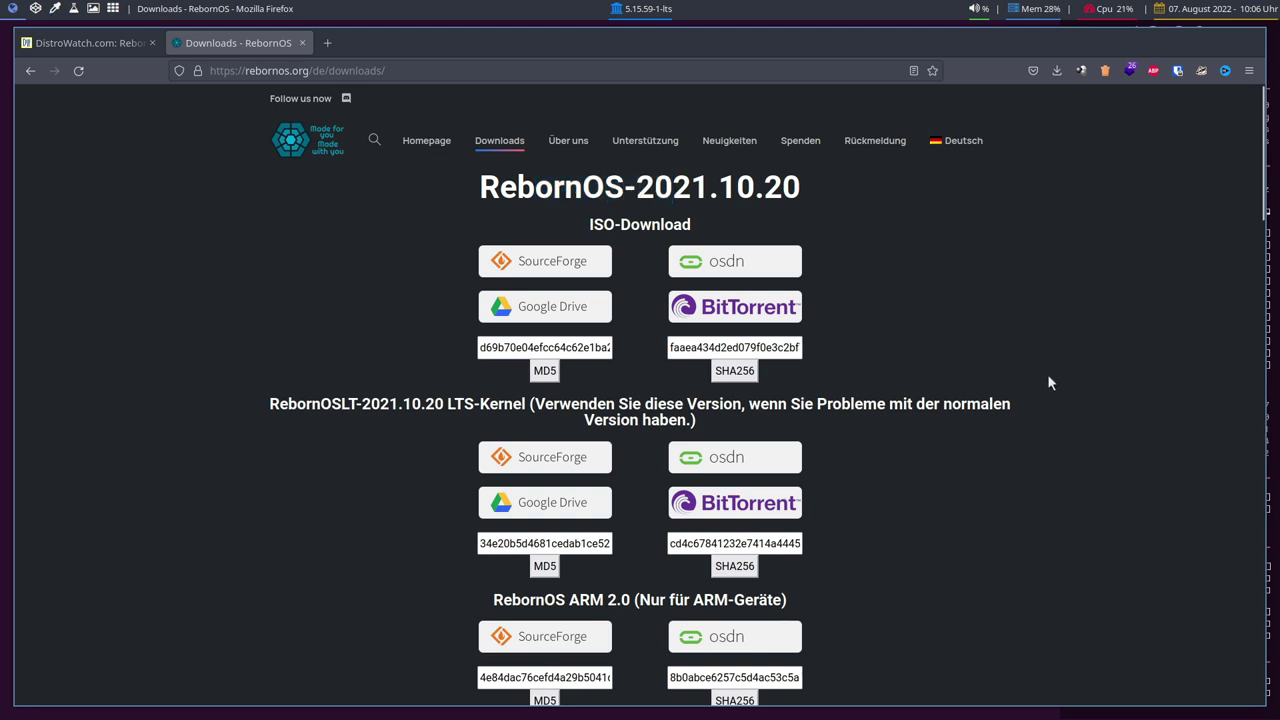
scroll(1049, 381, down, 5)
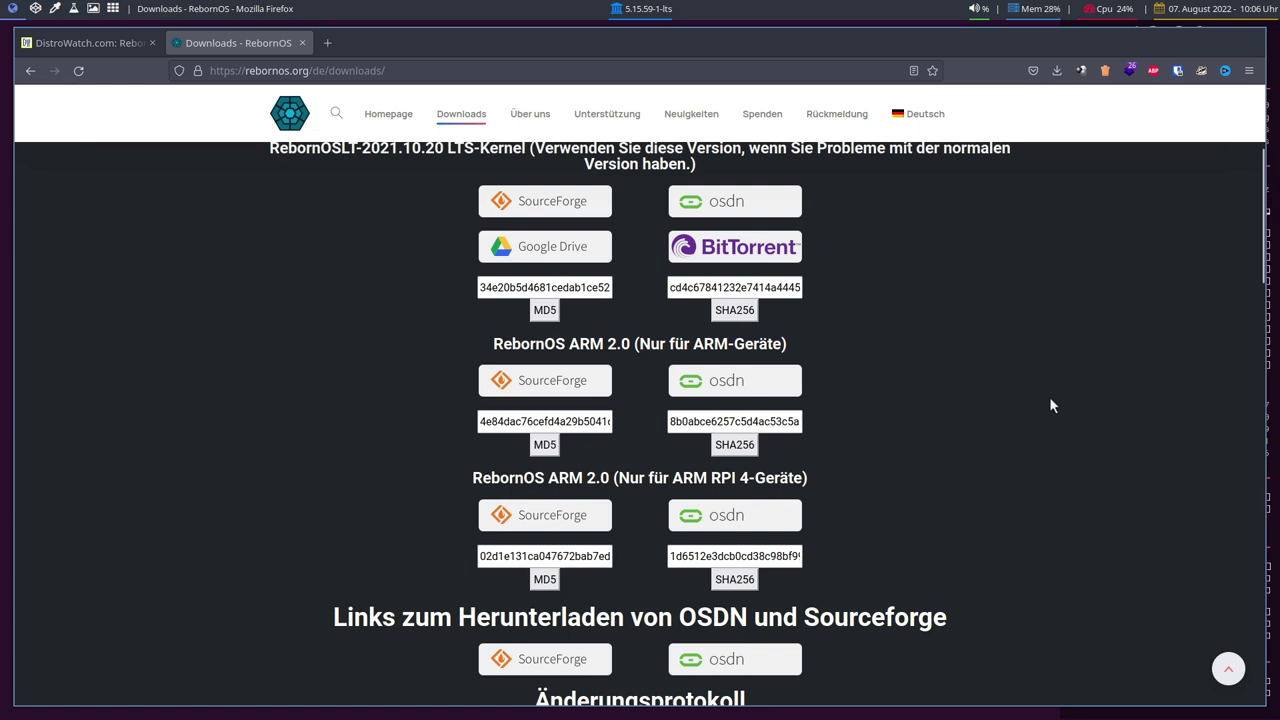
scroll(1049, 405, down, 5)
scroll(1049, 397, up, 3)
scroll(1050, 397, up, 7)
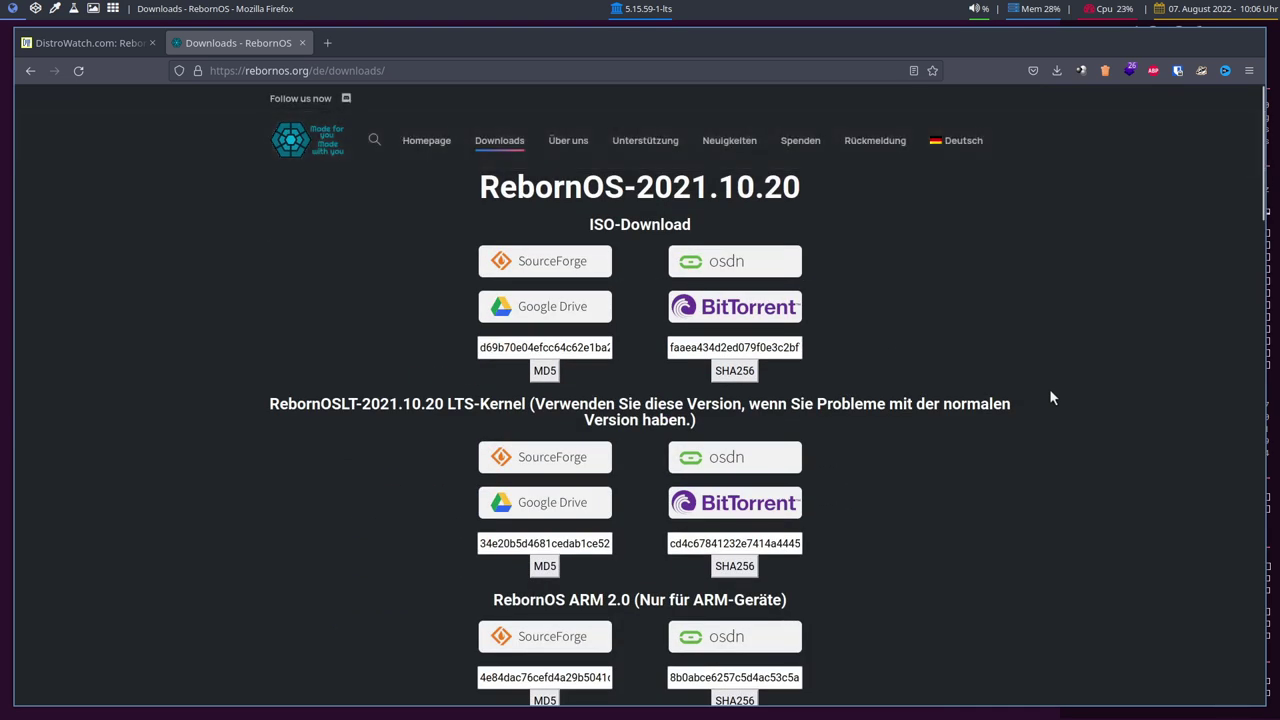
Download the RebornOS-2021.10.20 ISO torrent from OSDN and add it to Transmission.
click(742, 312)
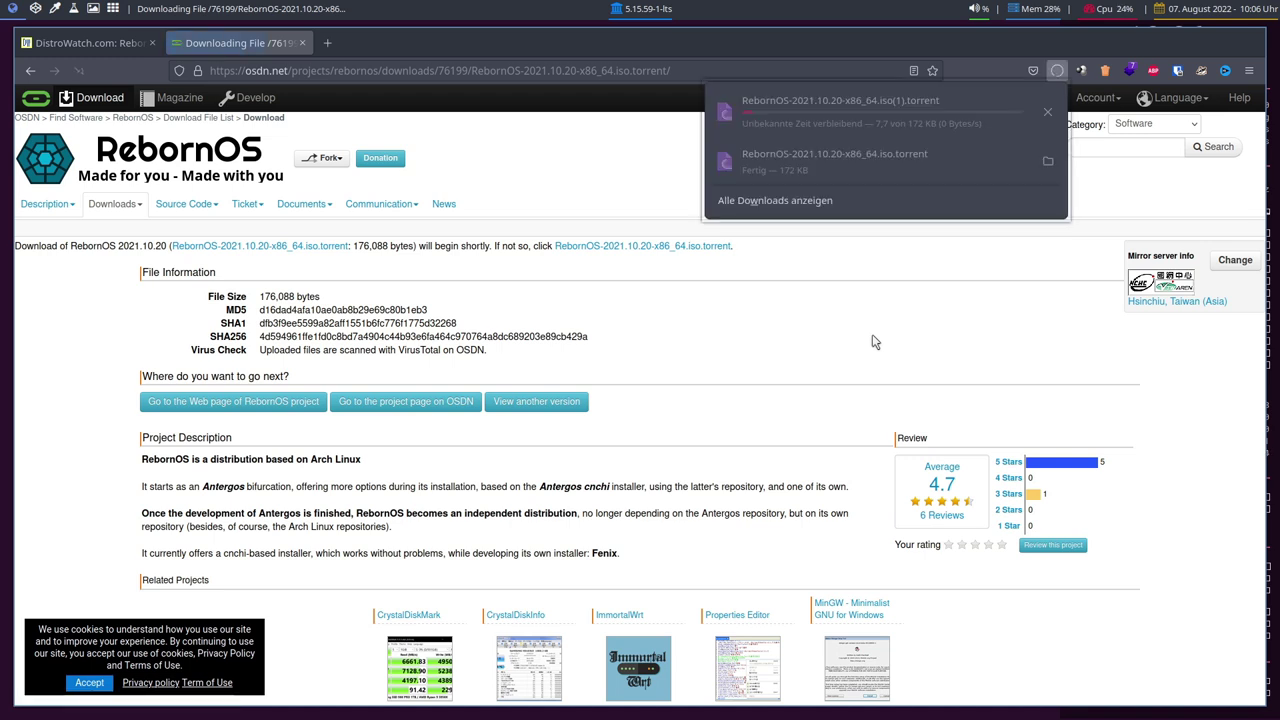
click(834, 112)
click(765, 537)
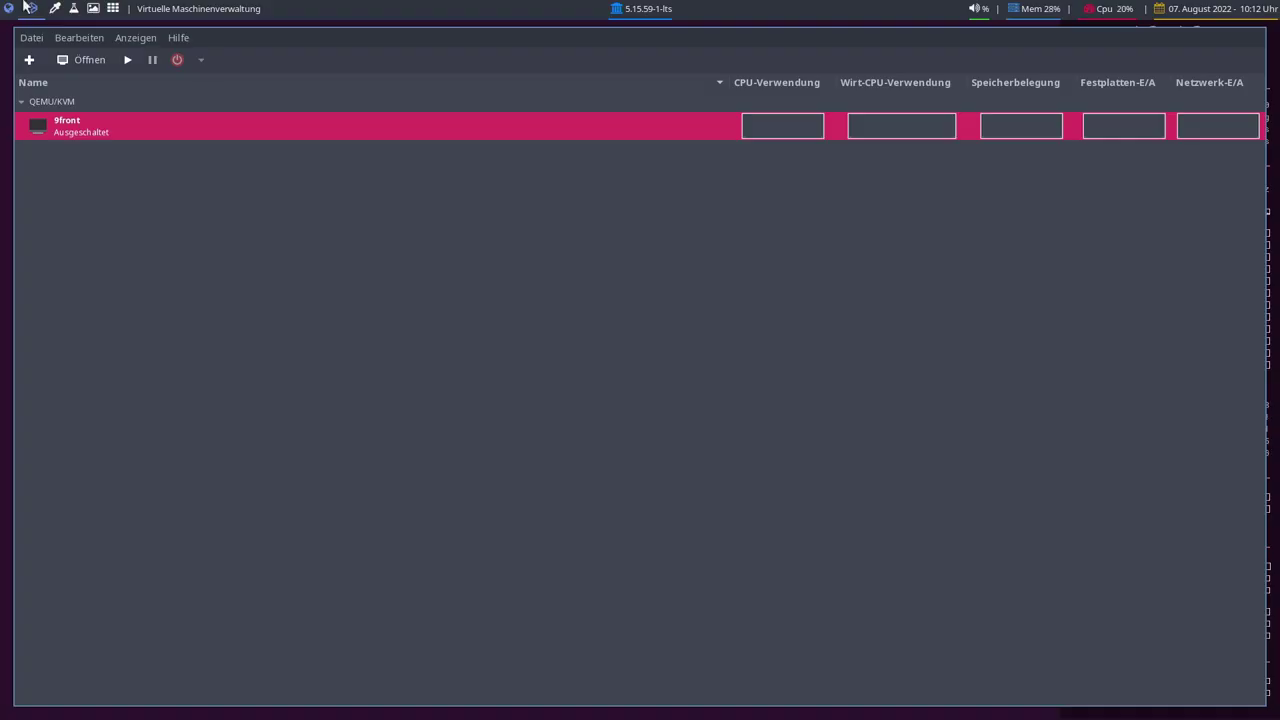
Start a new VM using RebornOS-2021.10.20-x86_64.iso from the Downloads pool as install media.
click(29, 60)
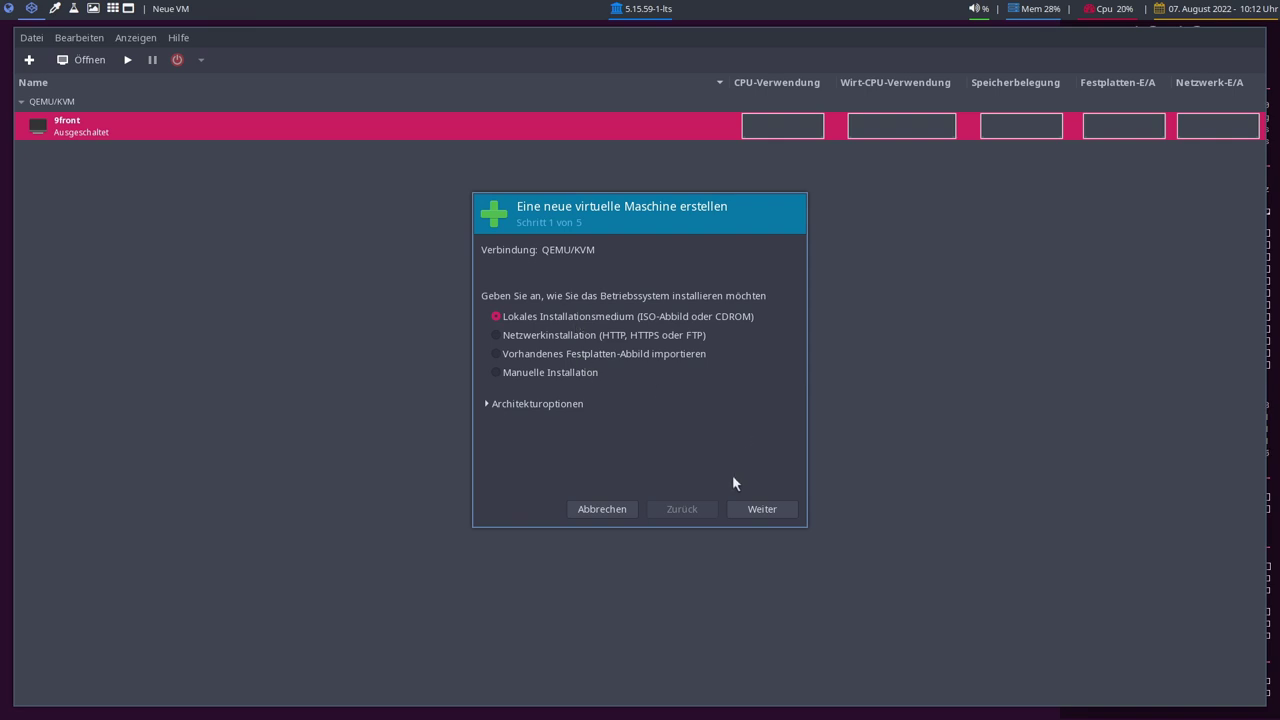
click(740, 509)
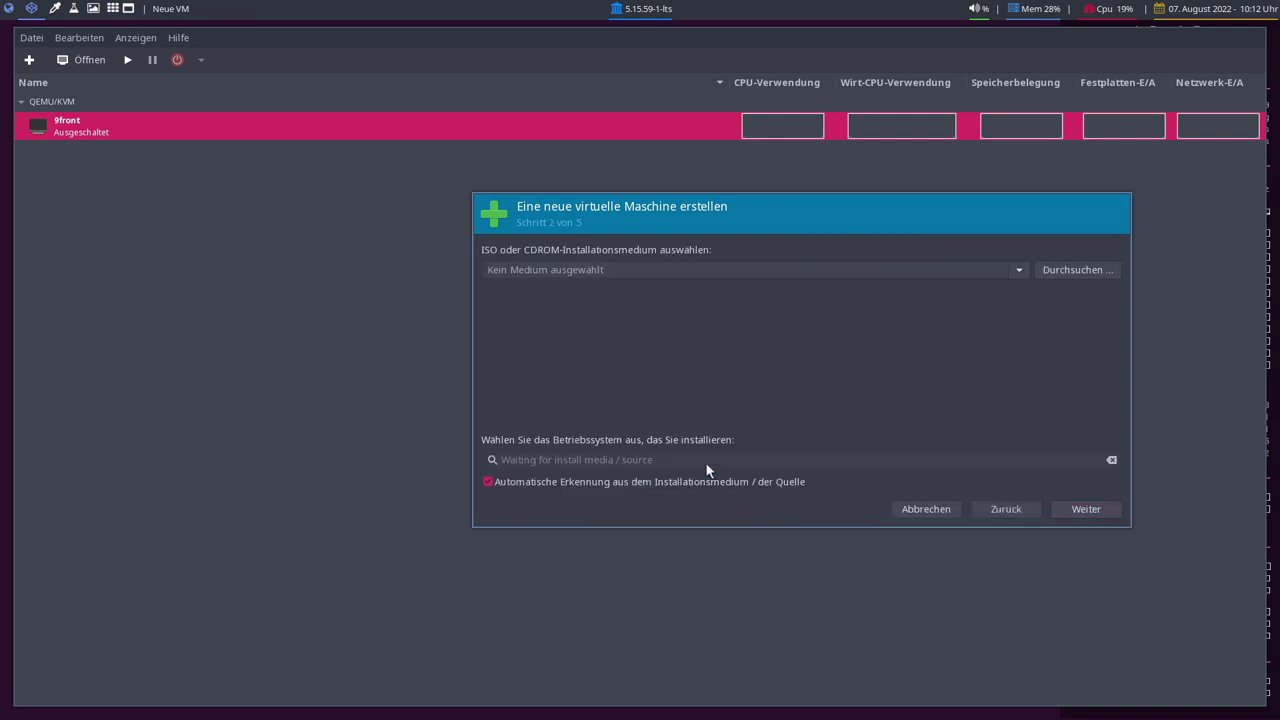
click(1075, 272)
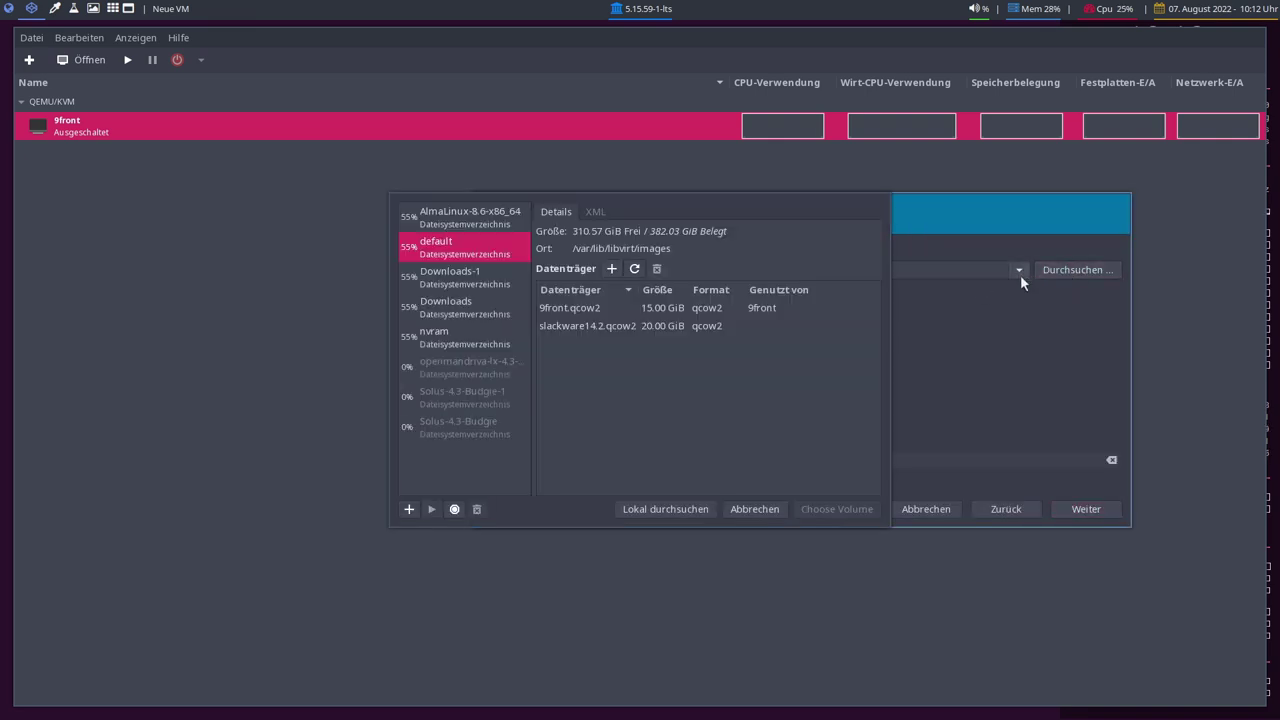
click(451, 317)
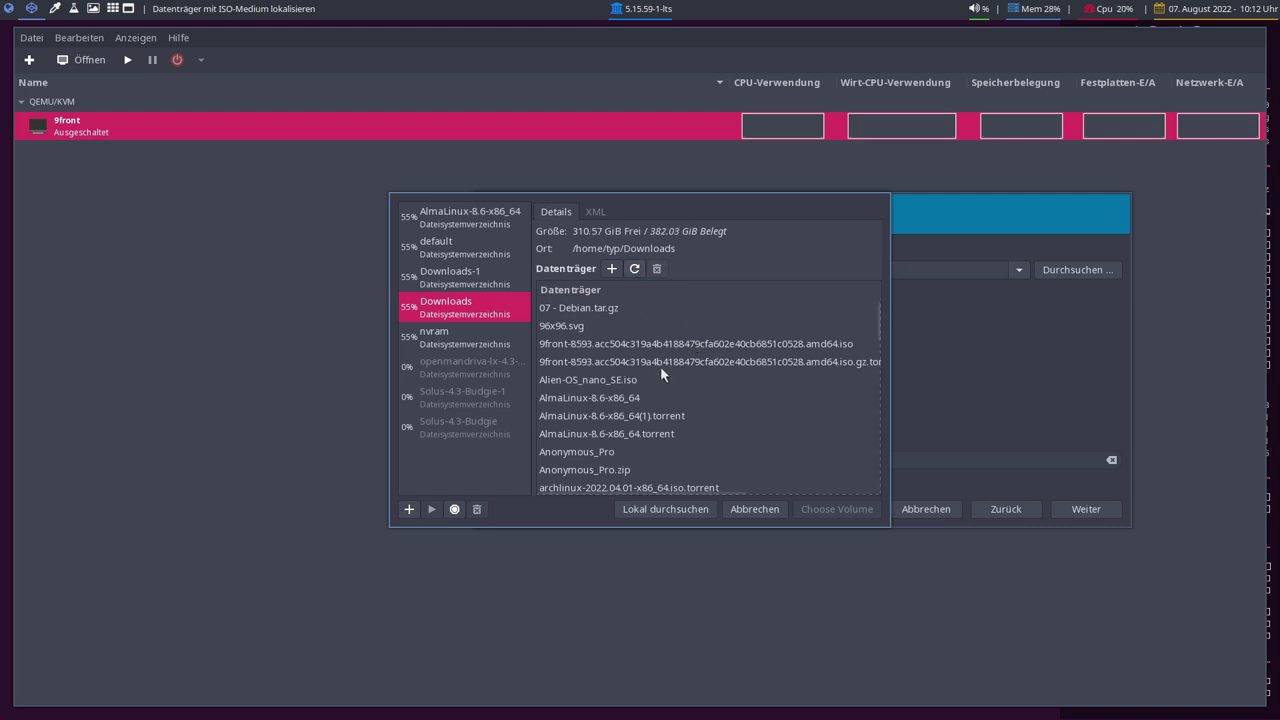
scroll(659, 374, down, 1)
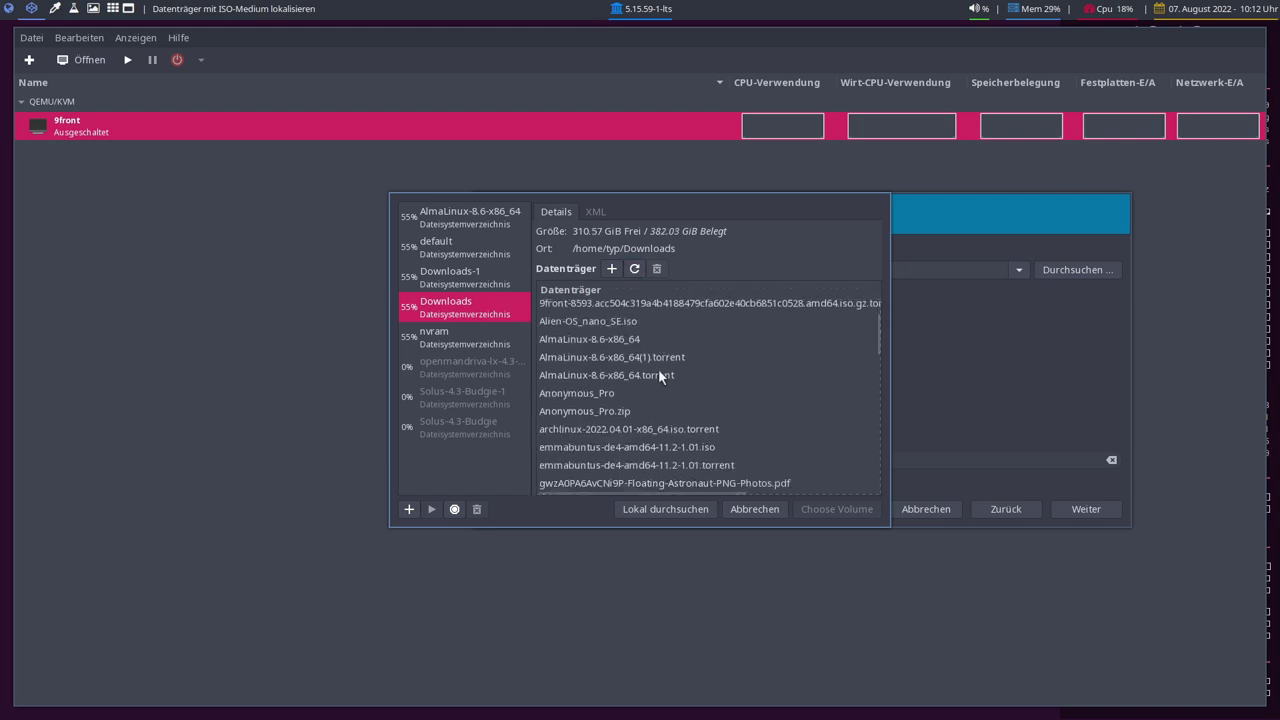
scroll(659, 374, down, 5)
scroll(659, 374, down, 5)
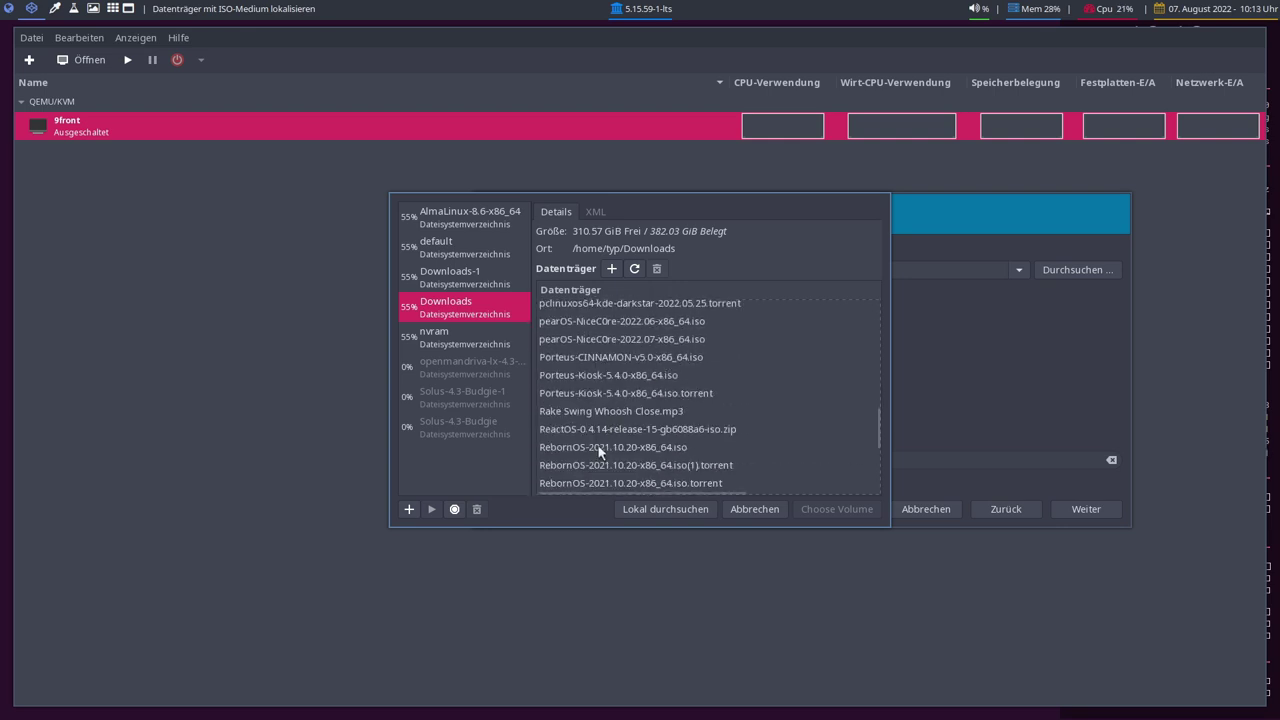
click(574, 450)
click(828, 507)
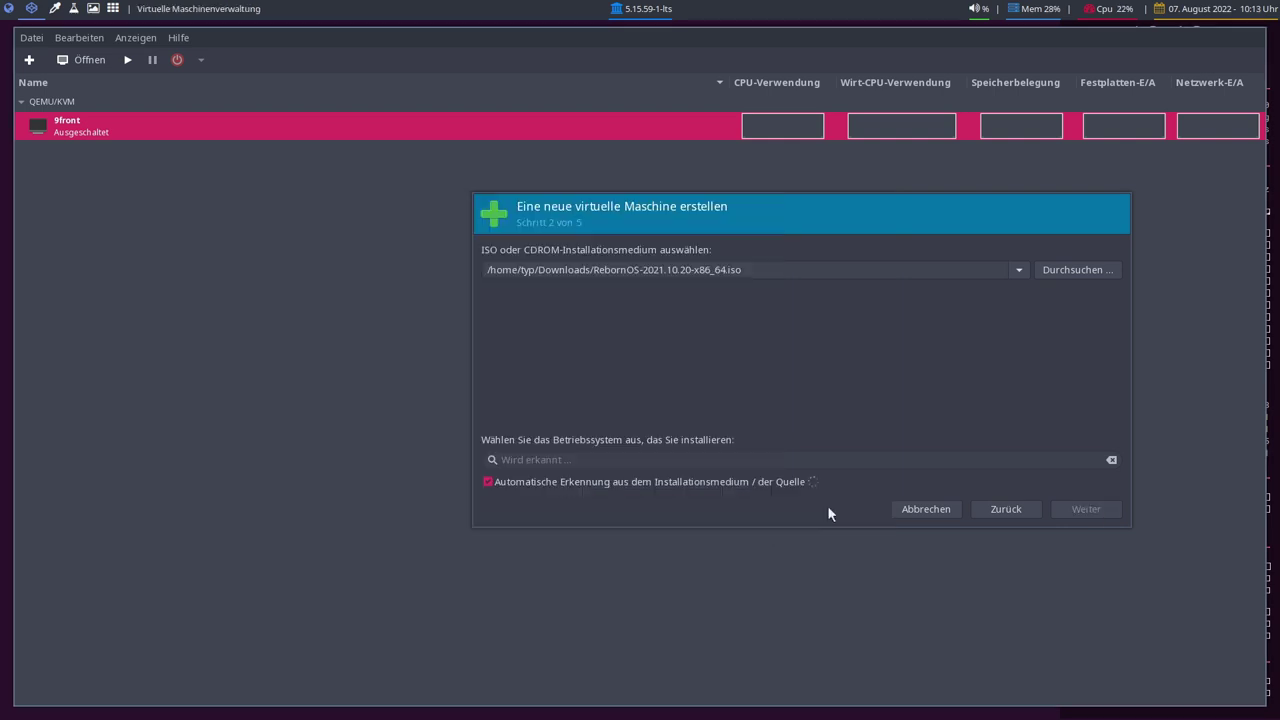
Turn off OS auto-detection and set the operating system to Arch Linux.
click(486, 482)
click(534, 459)
text(Ar)
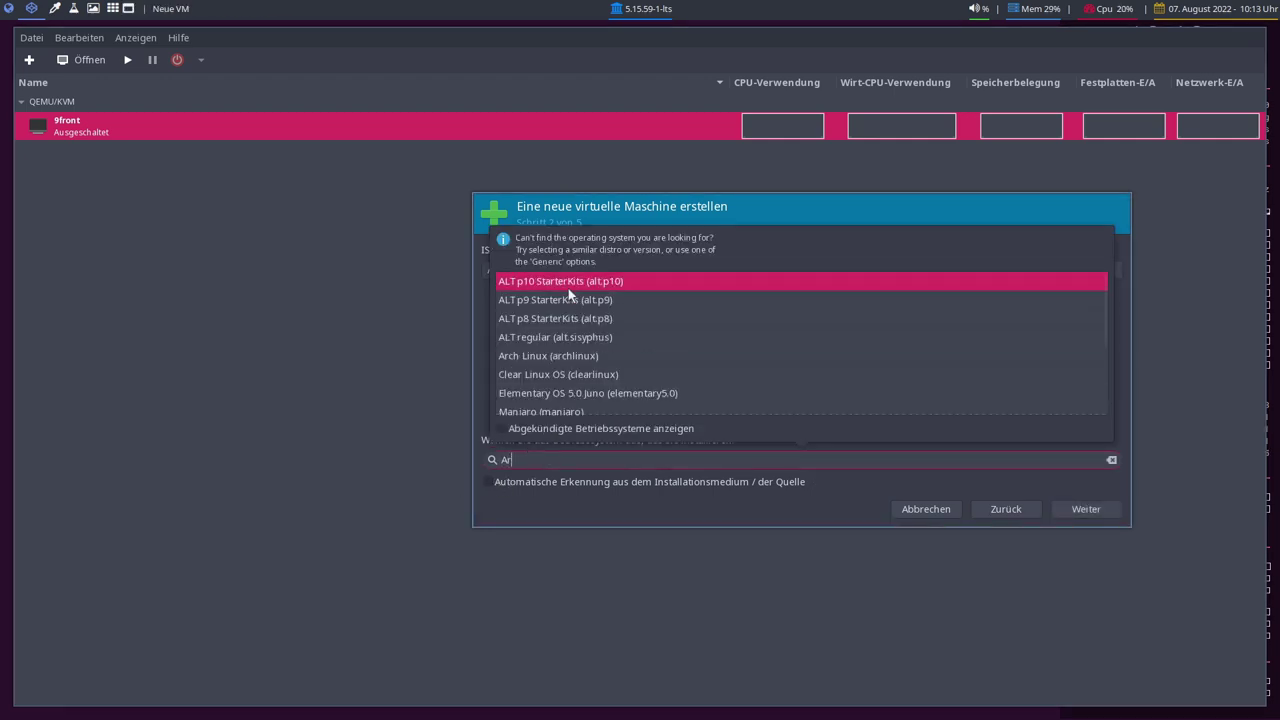
click(568, 357)
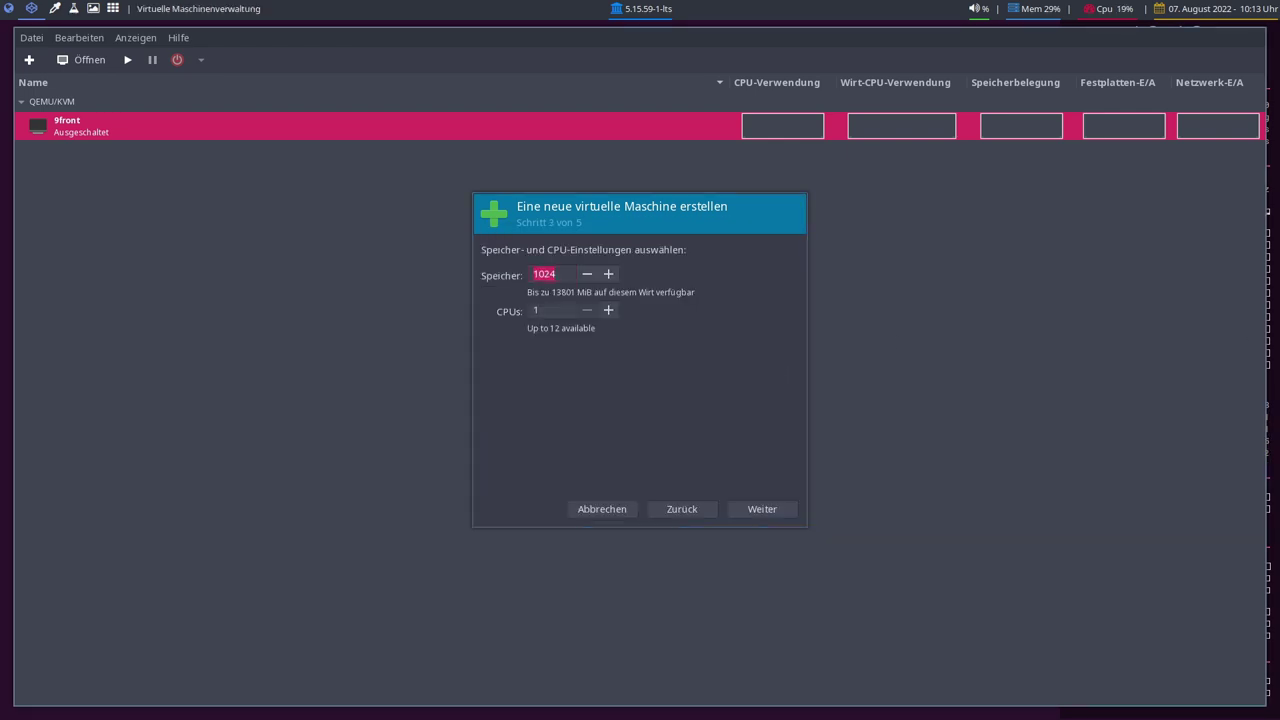
Give the VM 8200 MiB memory and 6 CPUs, and set a 50 GiB disk.
text(82)
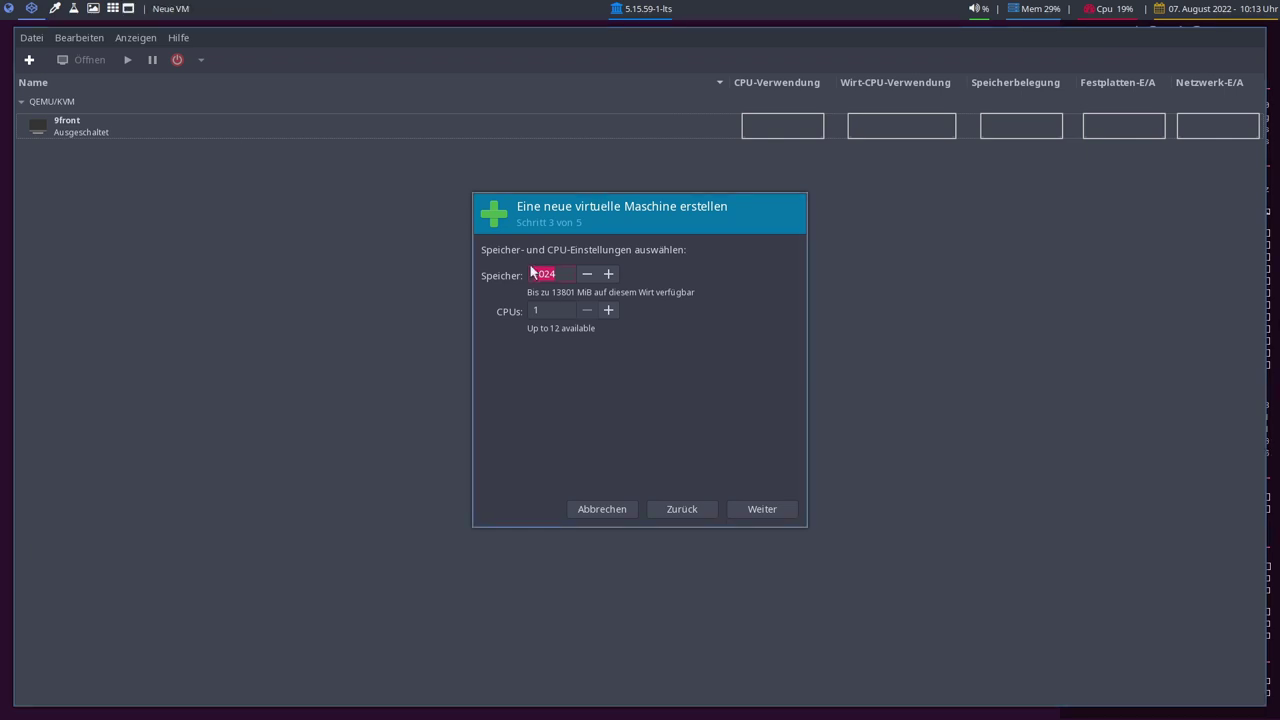
text(8200)
key(Tab)
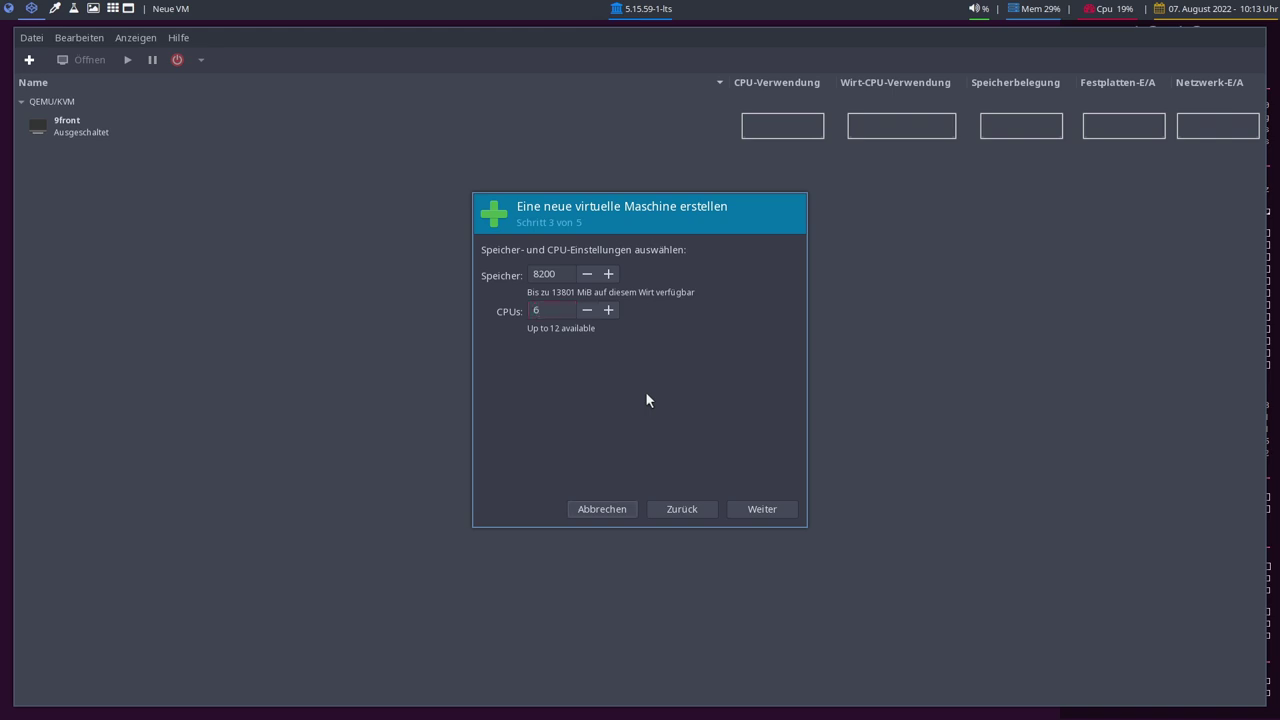
click(762, 511)
click(503, 291)
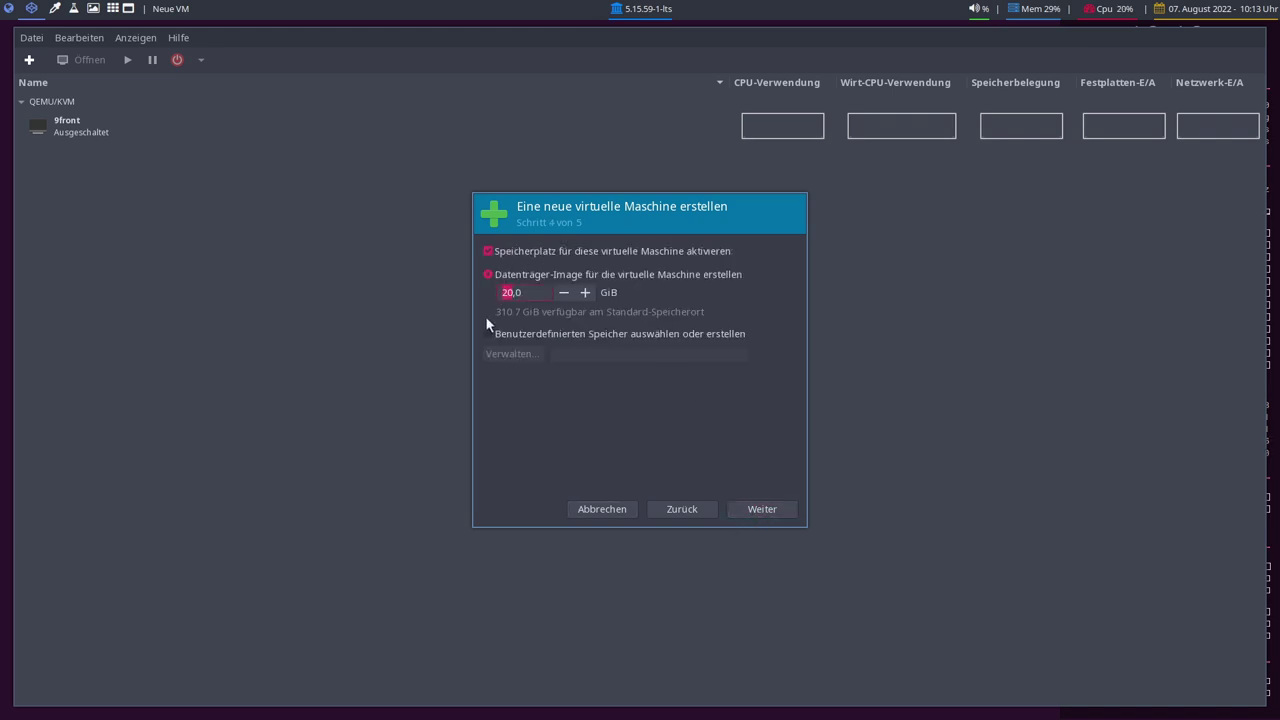
click(764, 507)
Name the VM RebornOS, choose the br10 NAT network, and enable editing before install.
key(Tab)
text(R)
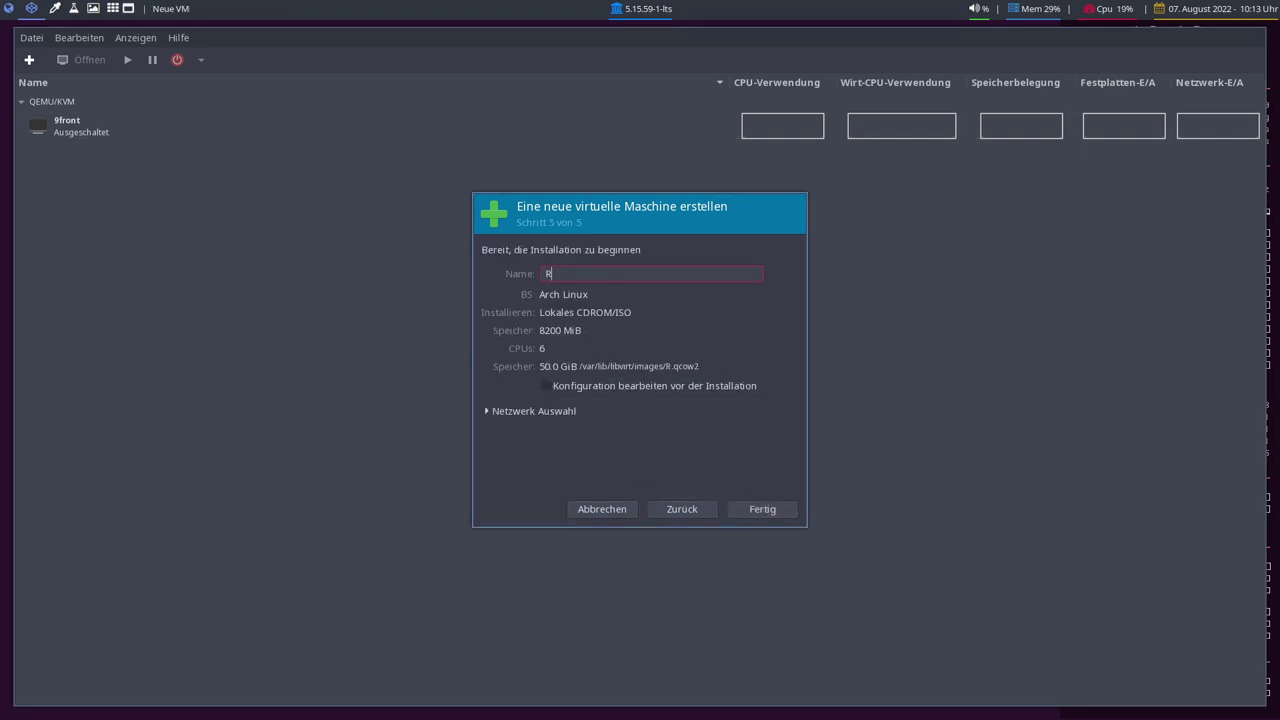
text(ebornOS)
click(556, 388)
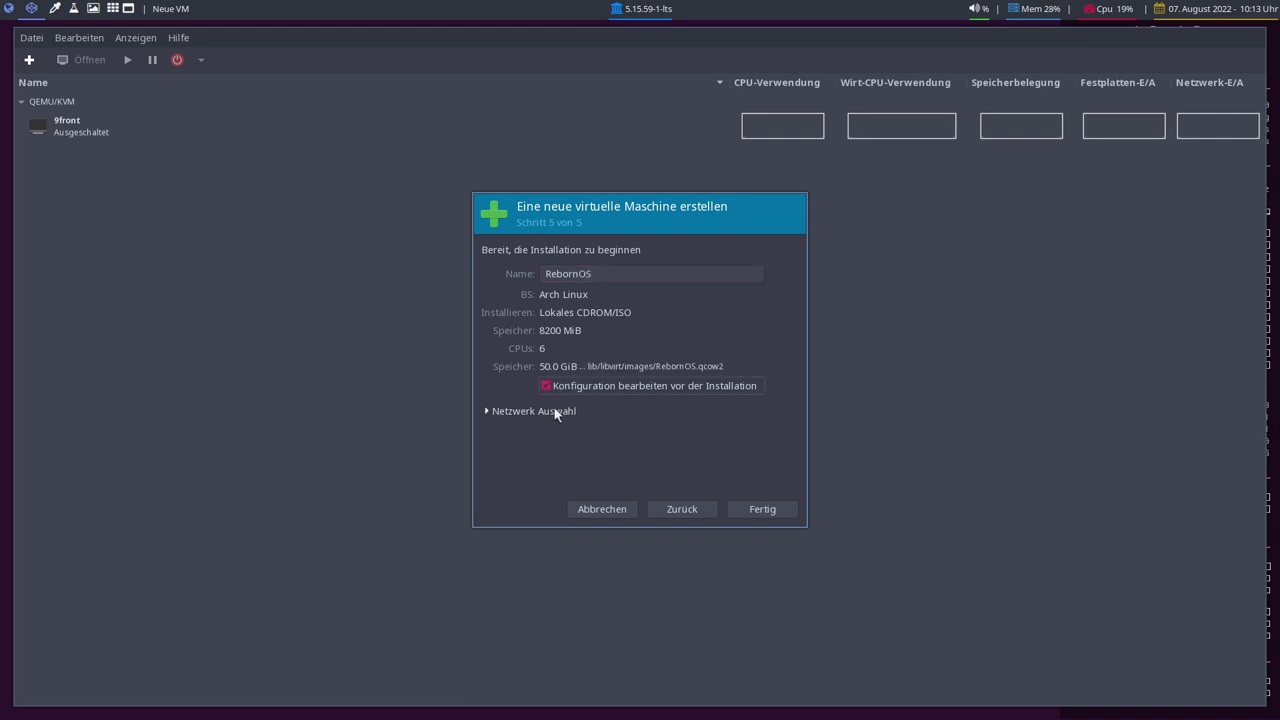
click(556, 411)
click(543, 432)
click(520, 417)
click(769, 509)
Set the firmware to UEFI, apply, and begin the installation.
click(555, 418)
click(557, 434)
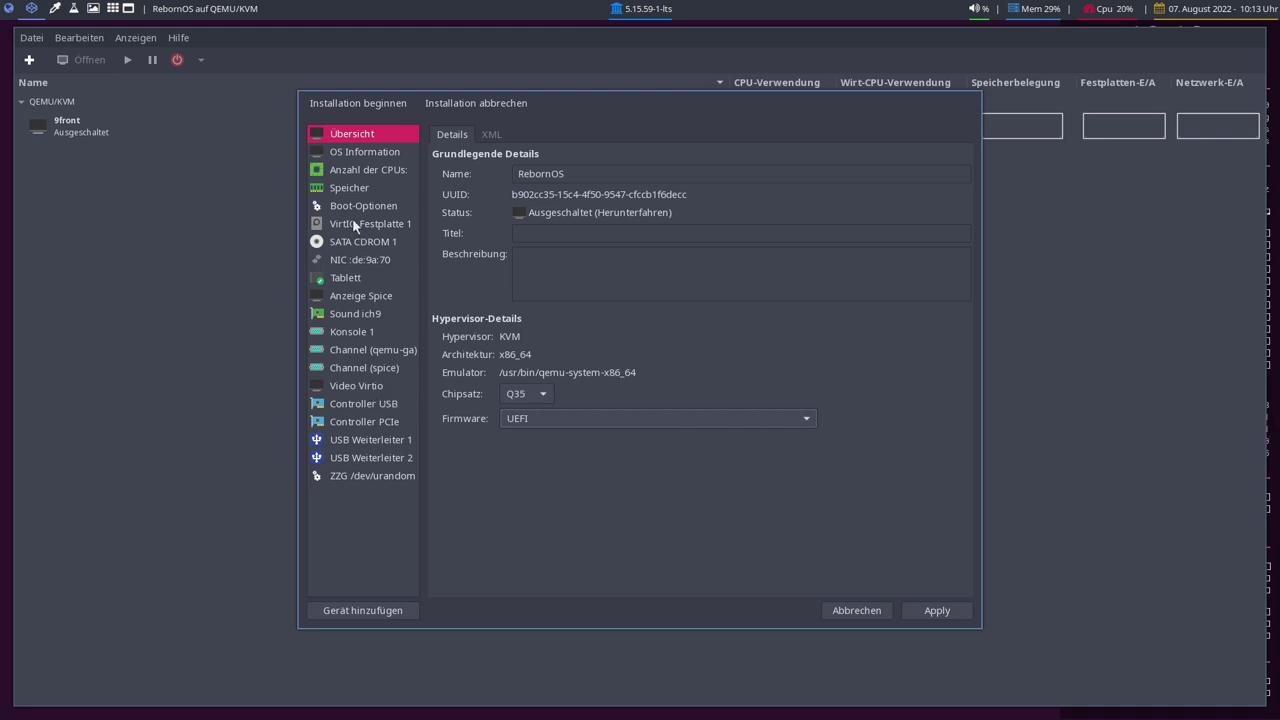
click(925, 614)
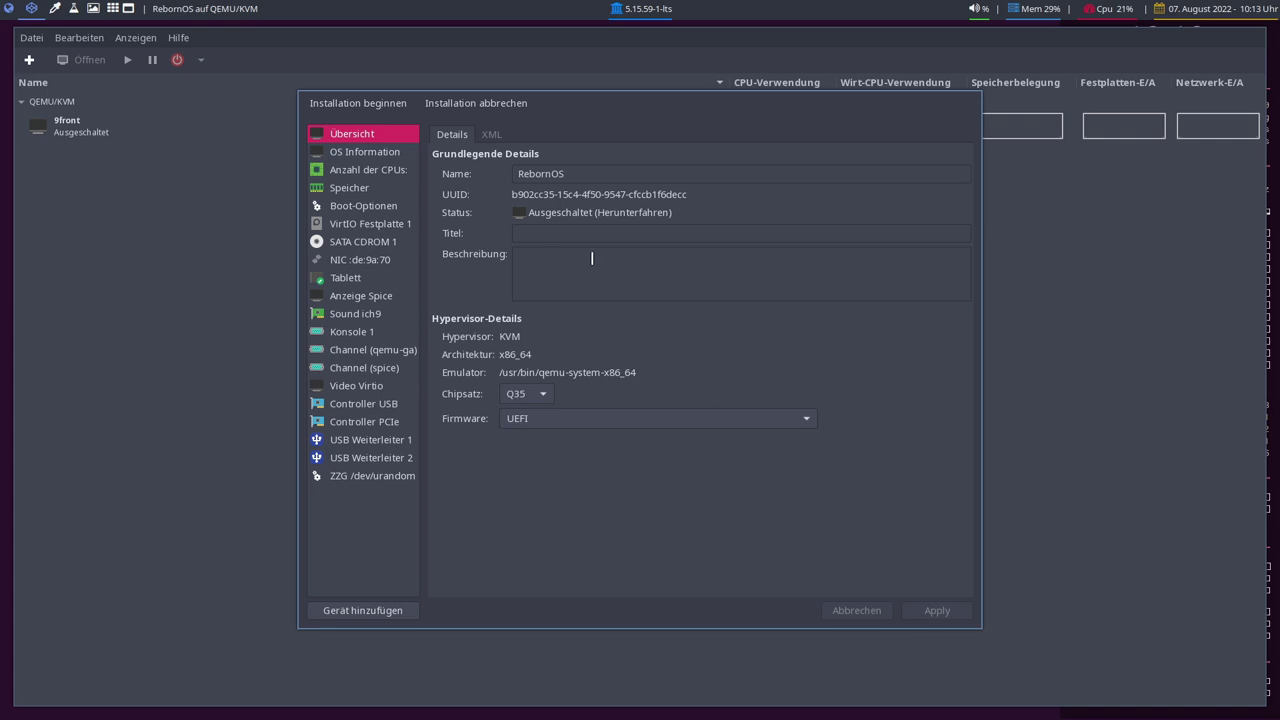
click(360, 103)
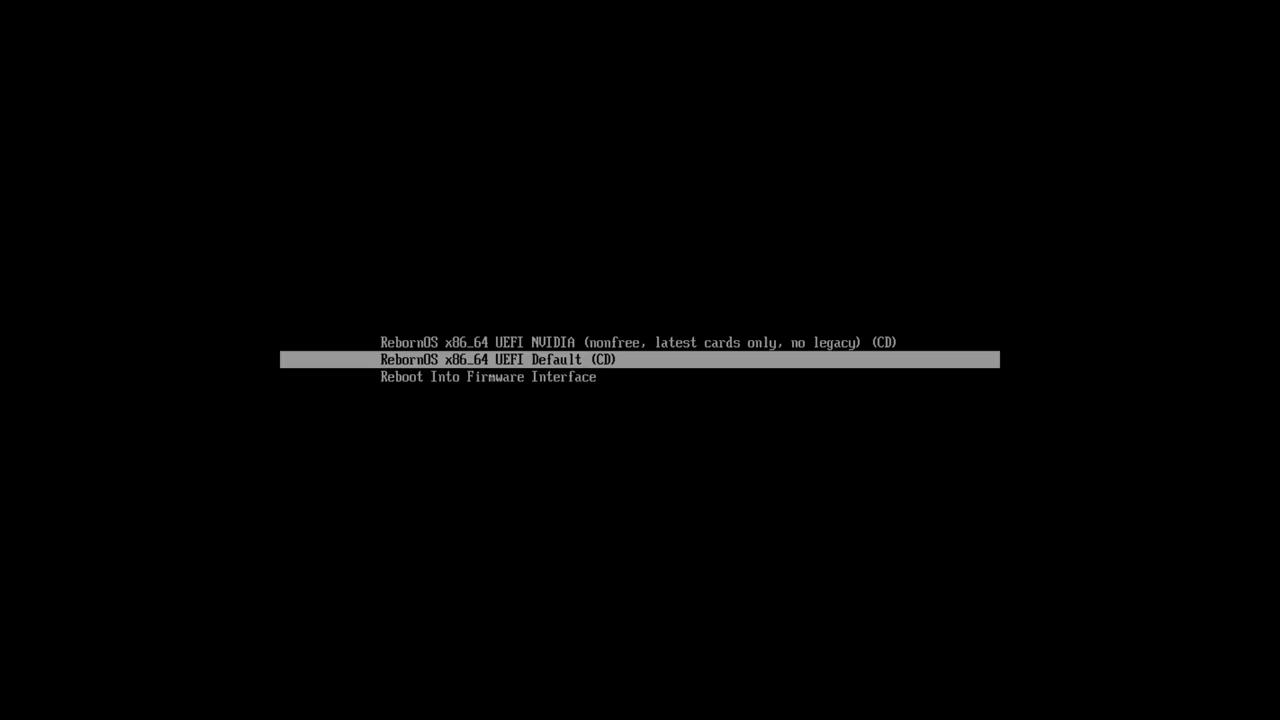
Boot the RebornOS x86_64 UEFI Default (CD) entry from the boot menu.
key(Up)
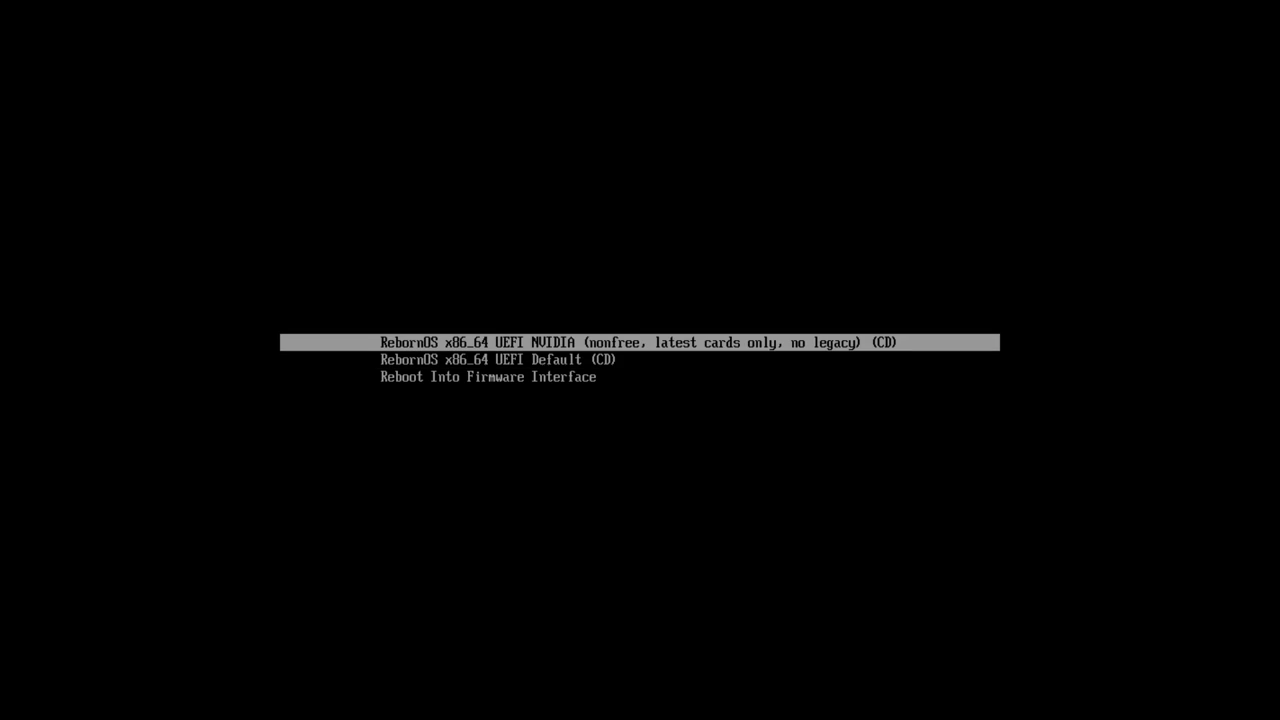
key(Down)
key(Up)
key(Down)
key(Up)
key(Down)
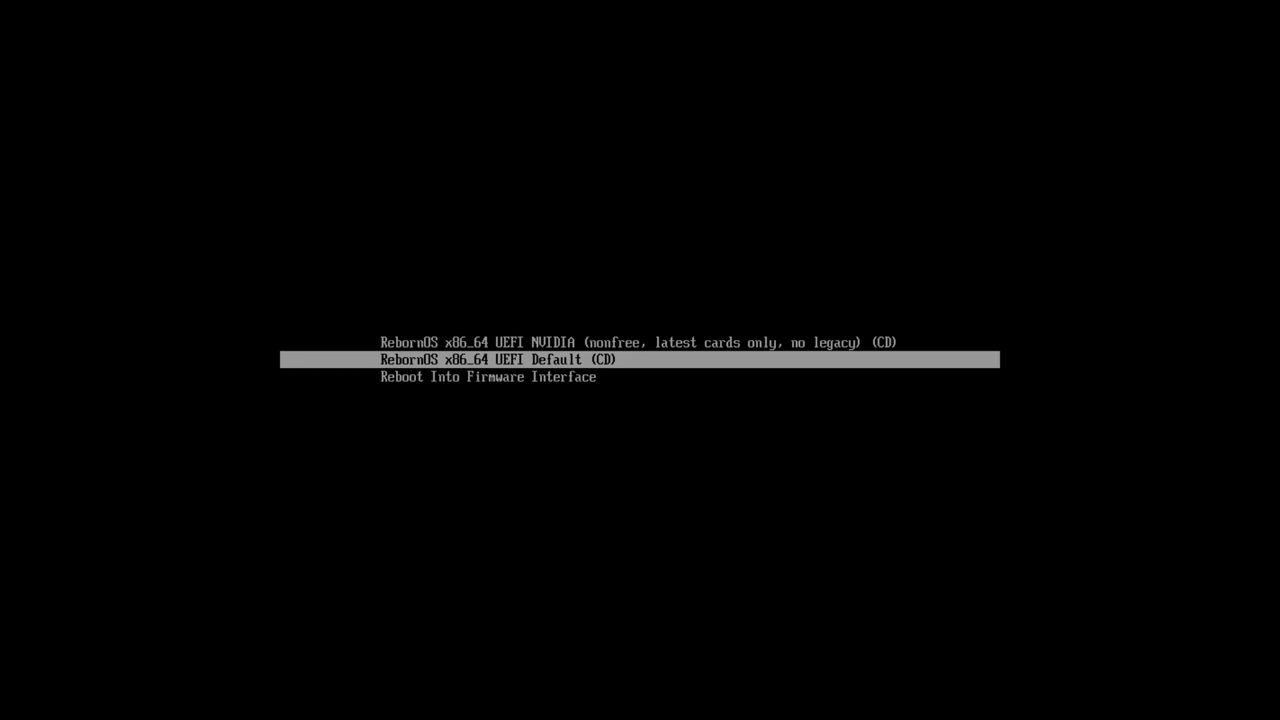
key(Return)
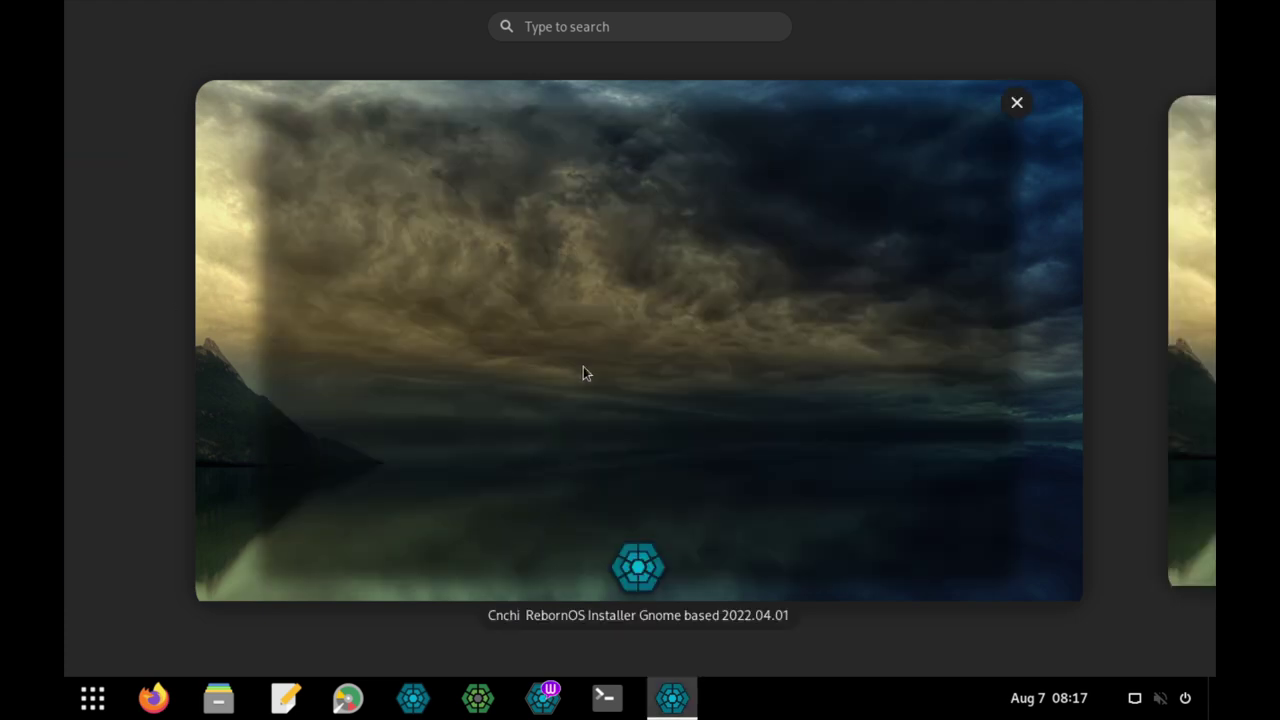
Bring the Cnchi installer forward, centre it, choose Install It, and select Deutsch.
click(583, 367)
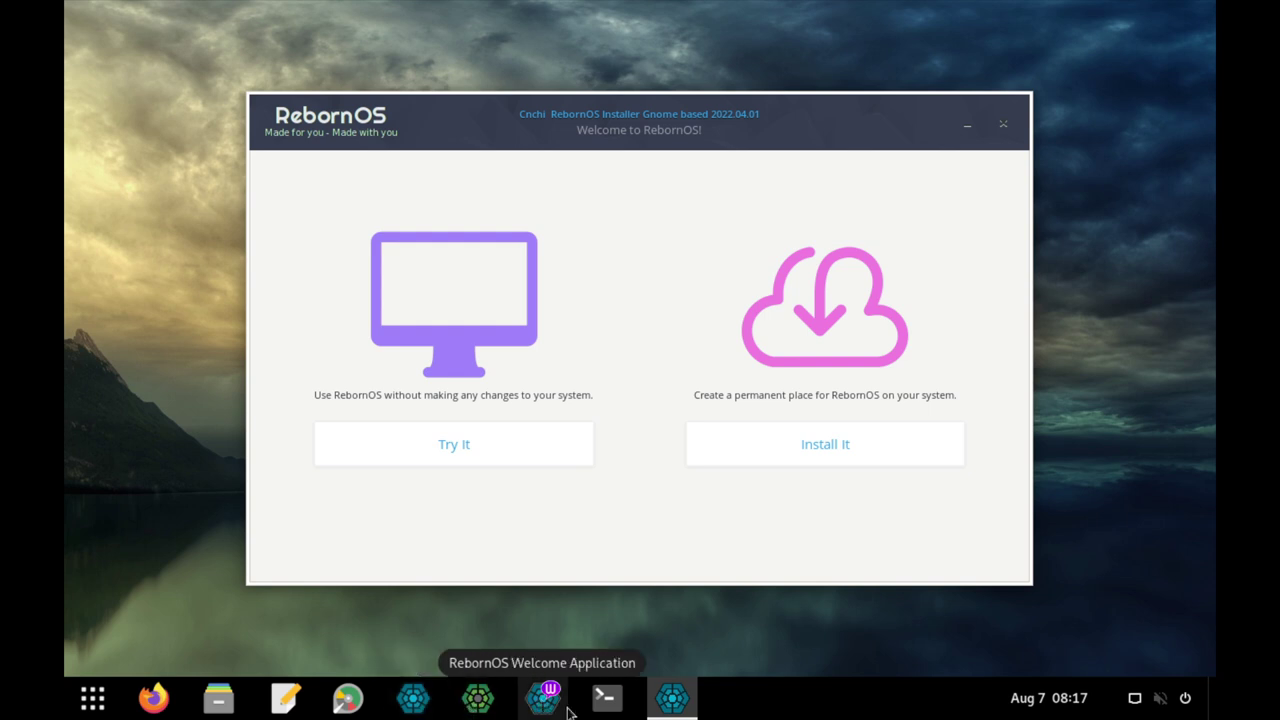
mouse_move(665, 708)
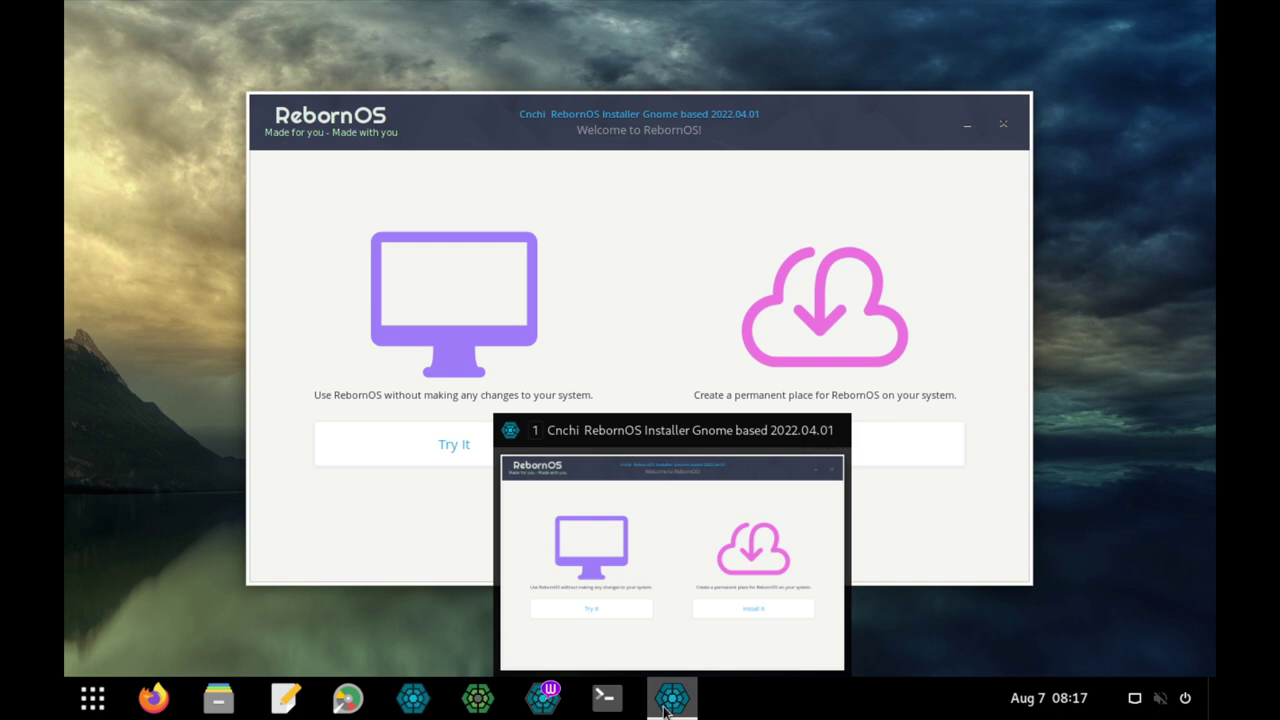
click(104, 705)
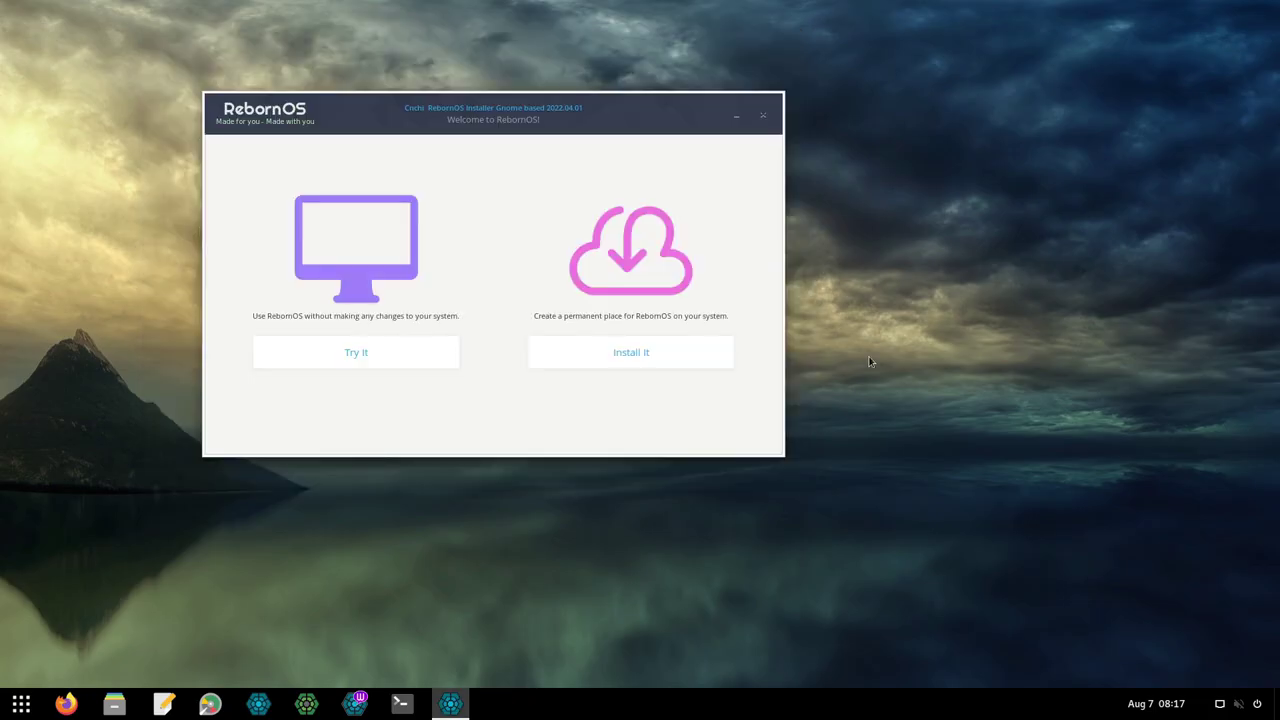
drag(485, 116, 618, 141)
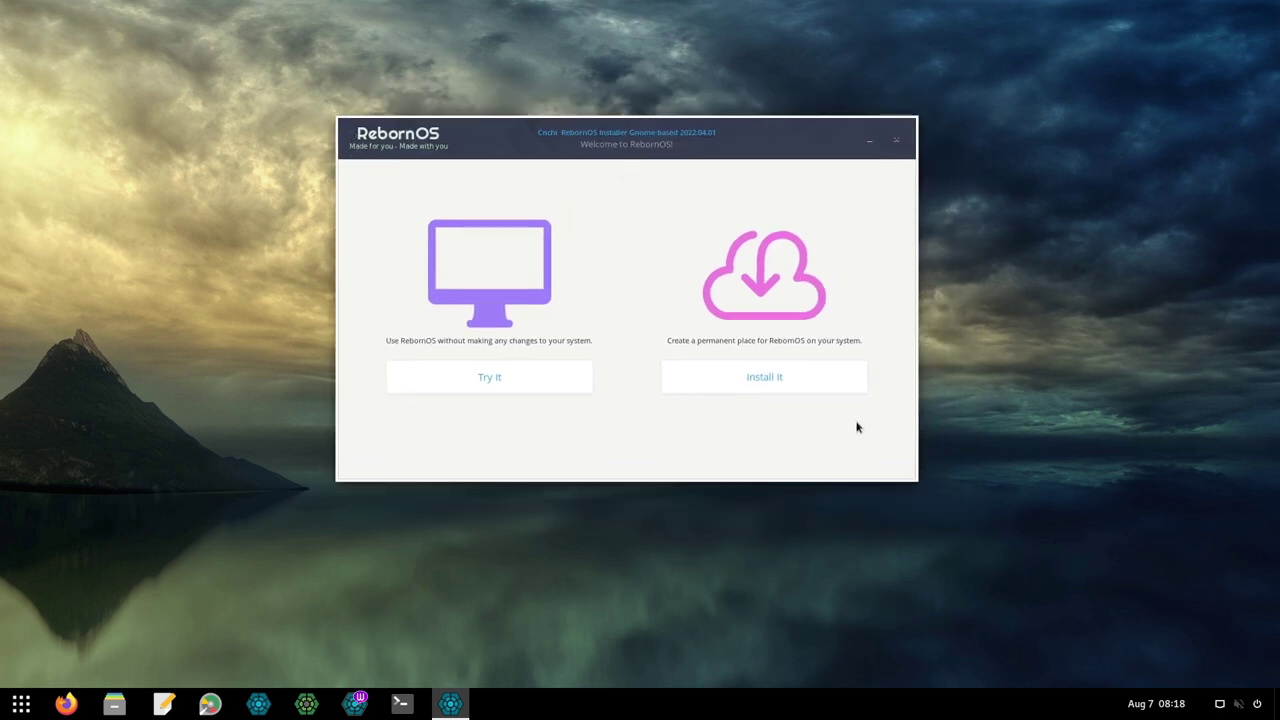
click(745, 387)
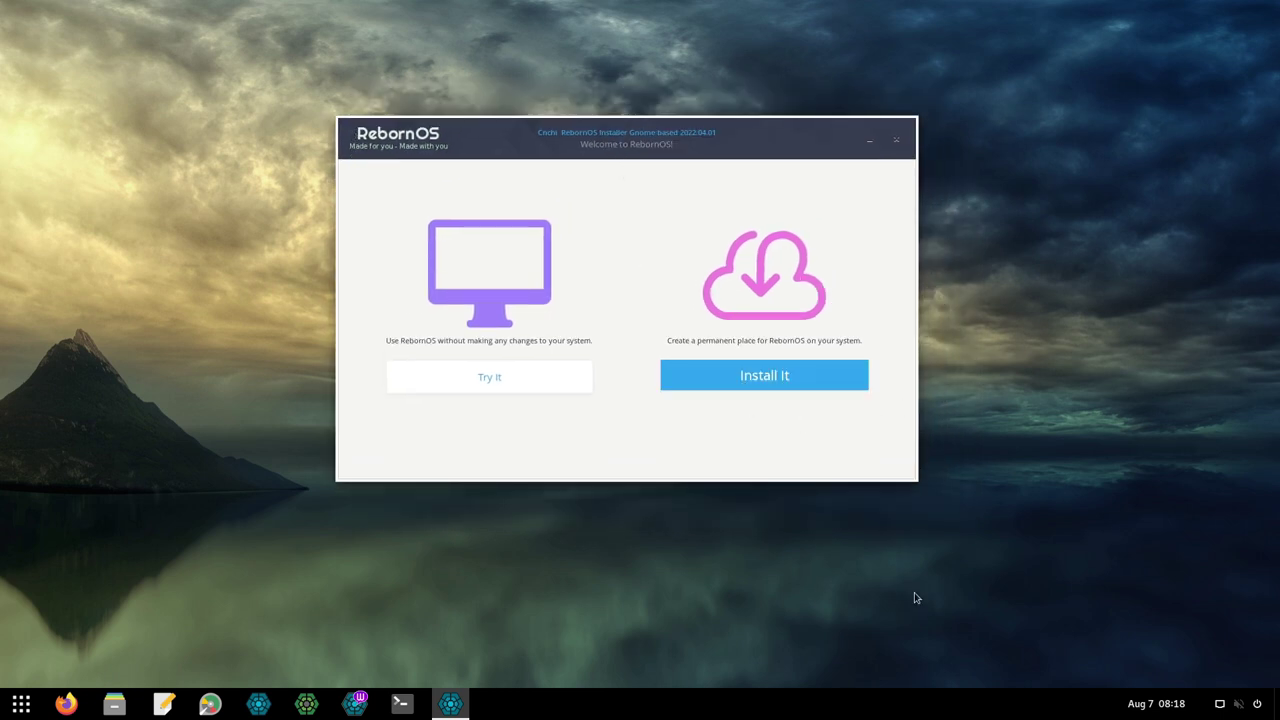
click(467, 286)
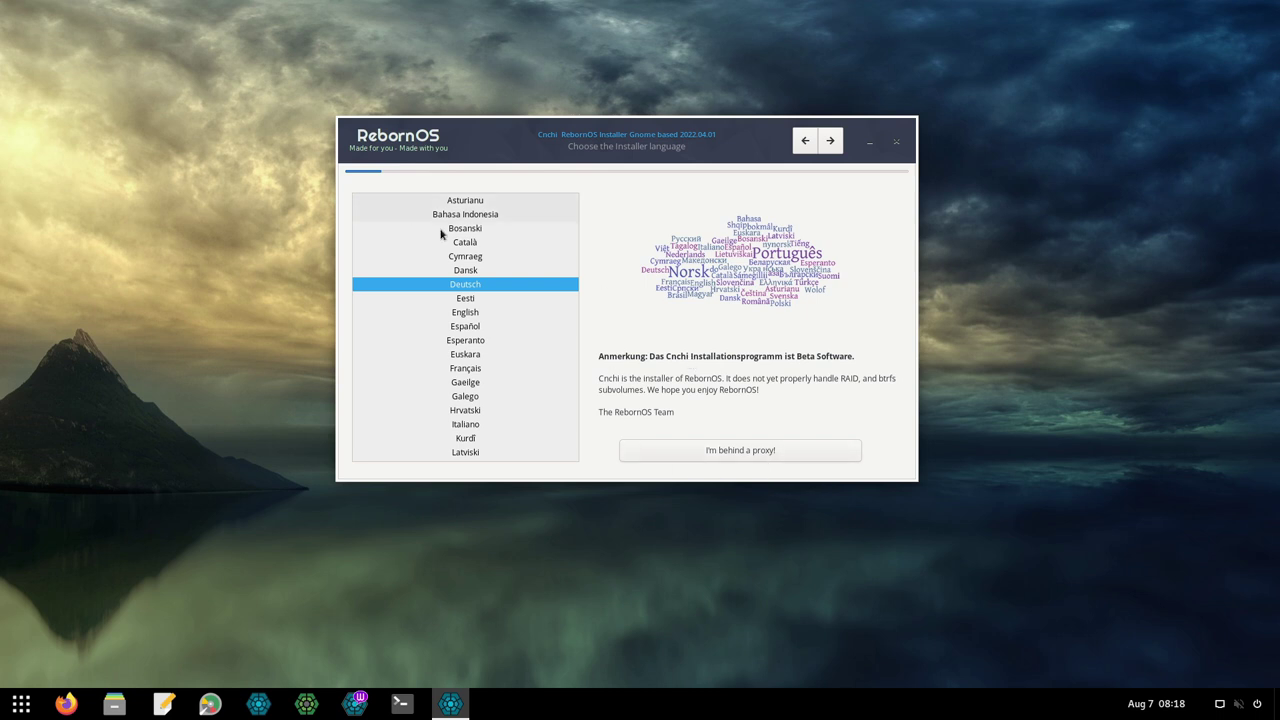
Pass the system check and choose German (DE), Germany as the location.
click(830, 140)
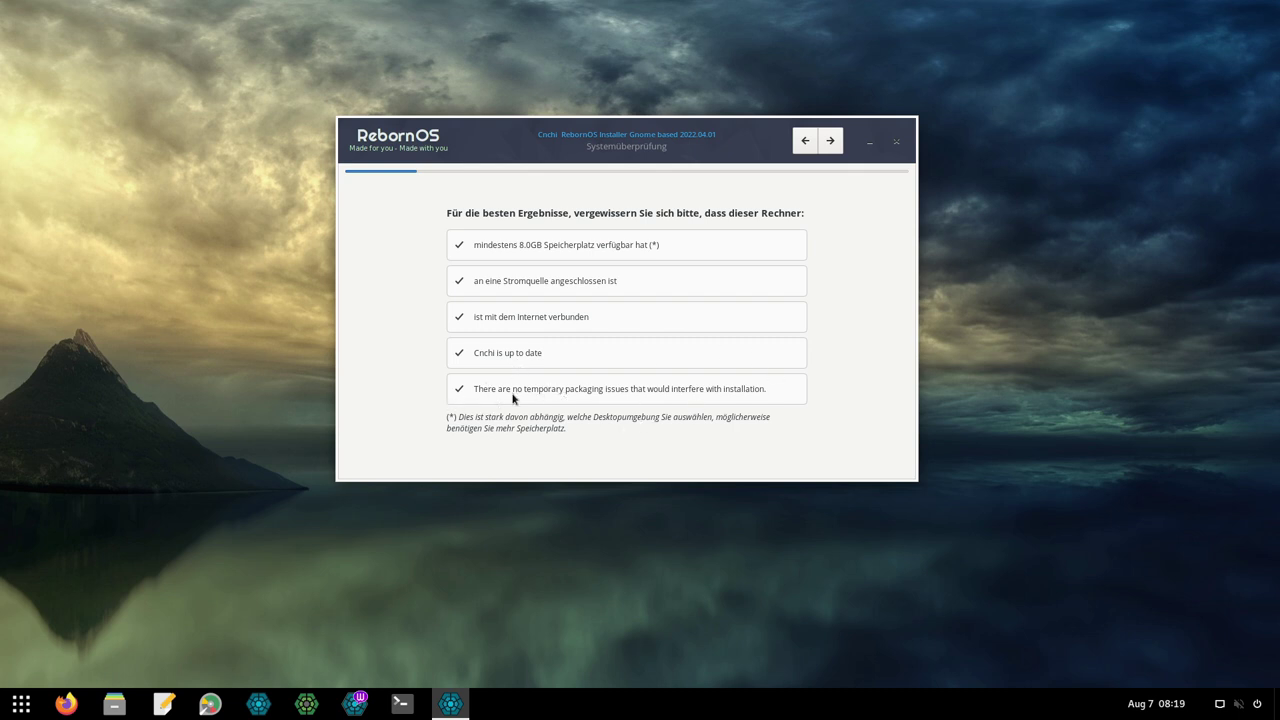
click(829, 142)
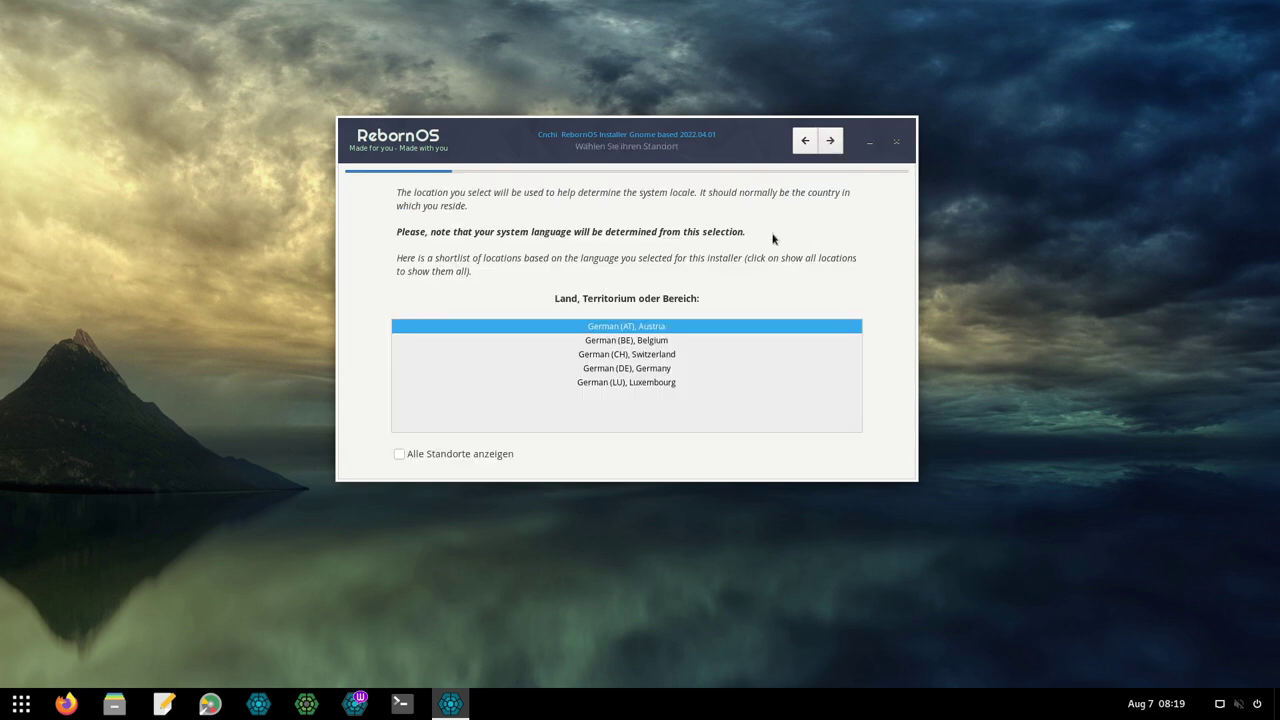
click(627, 369)
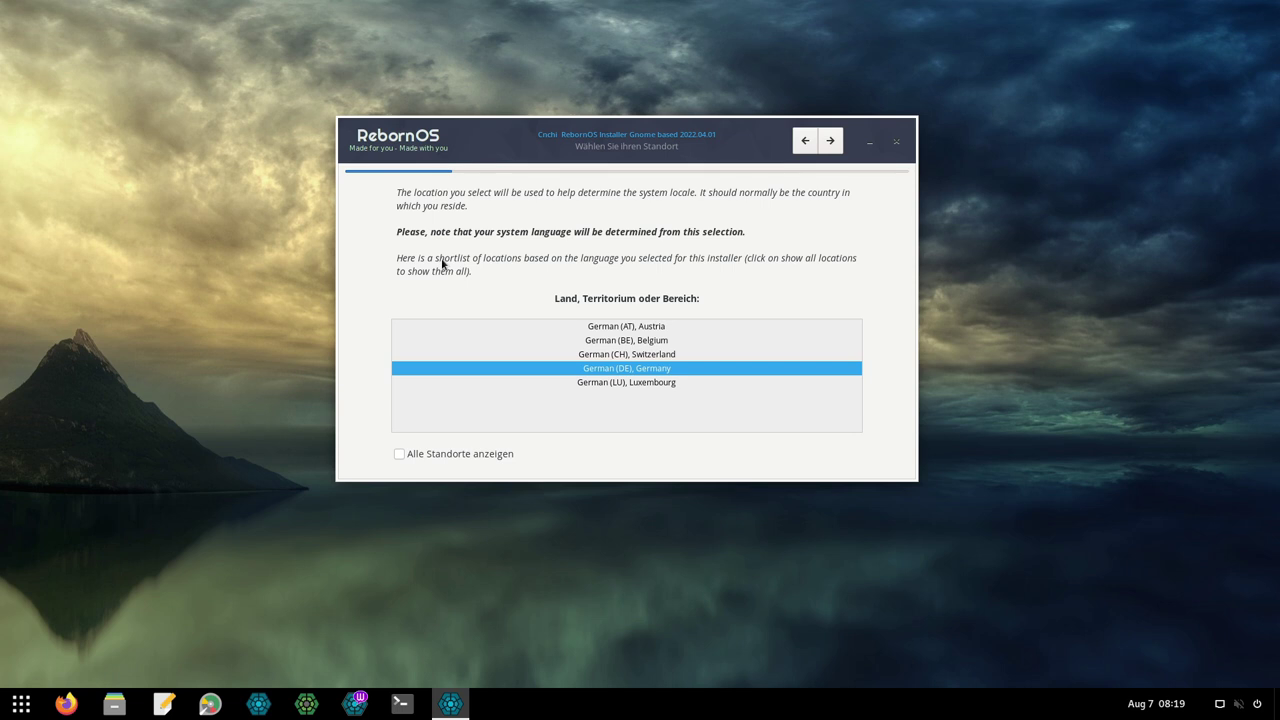
click(830, 141)
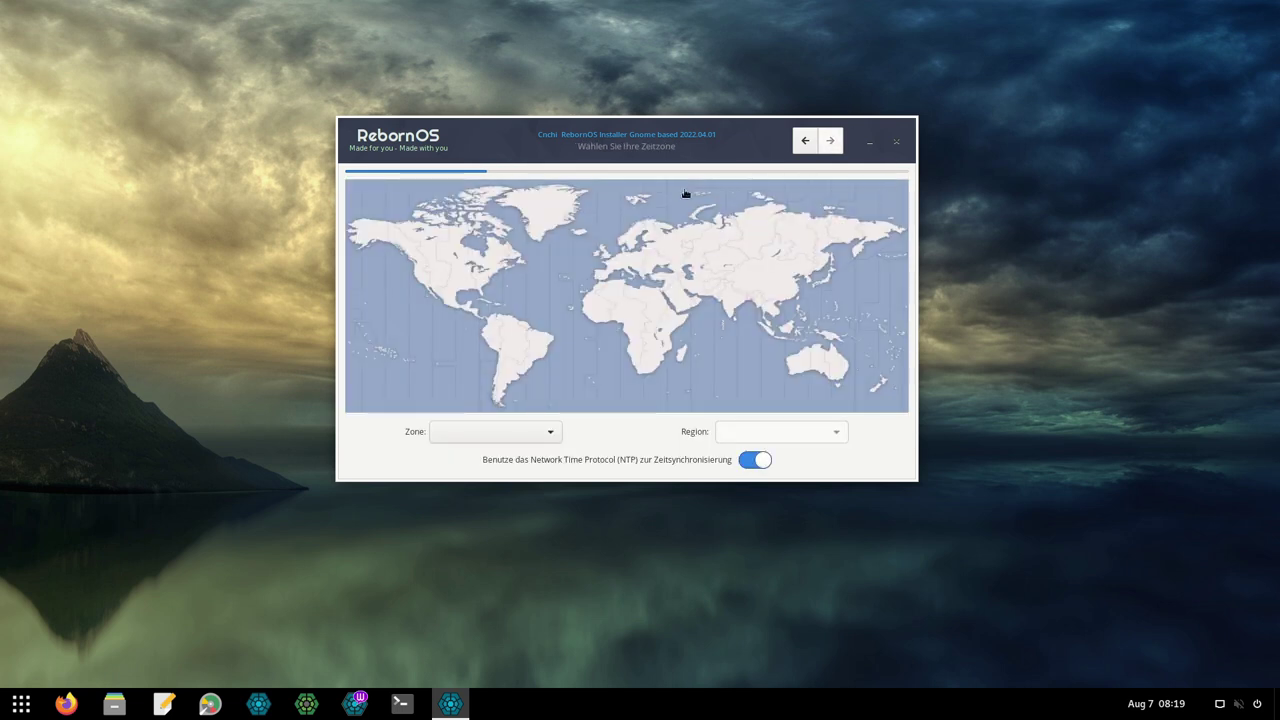
Set the time zone to Europe/Berlin and advance to the keyboard layout page.
click(622, 262)
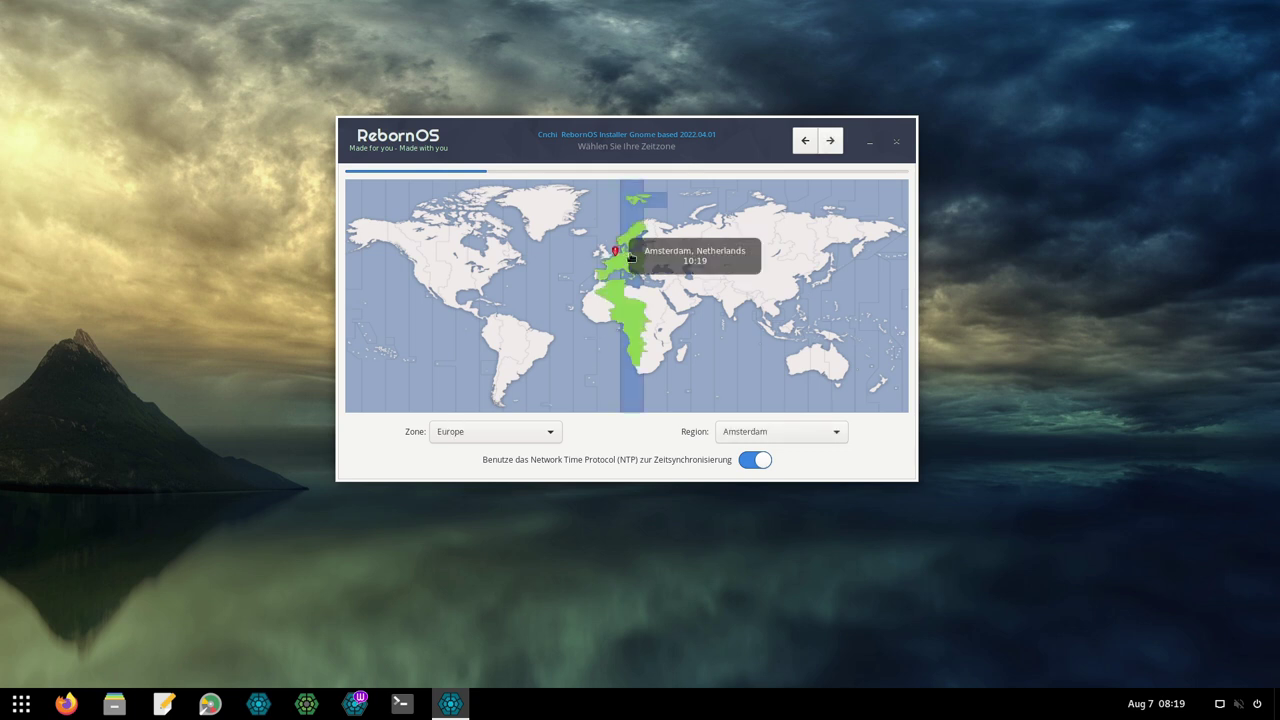
click(774, 428)
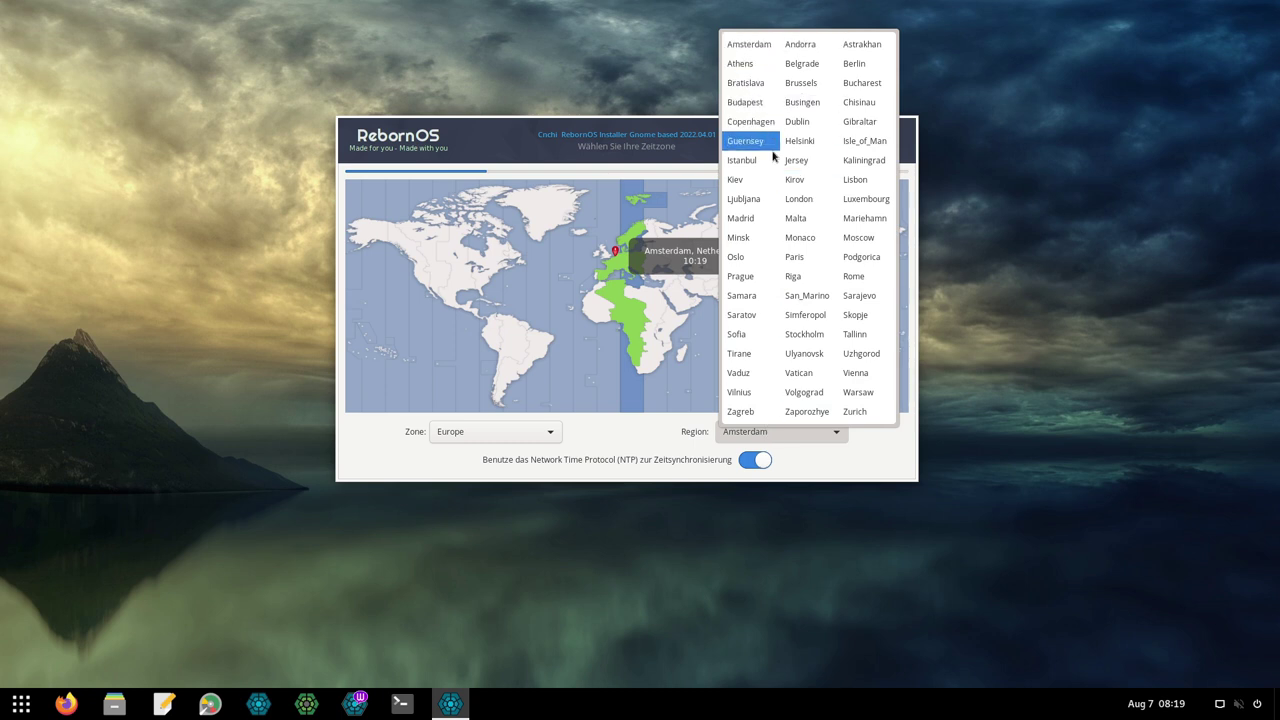
click(854, 63)
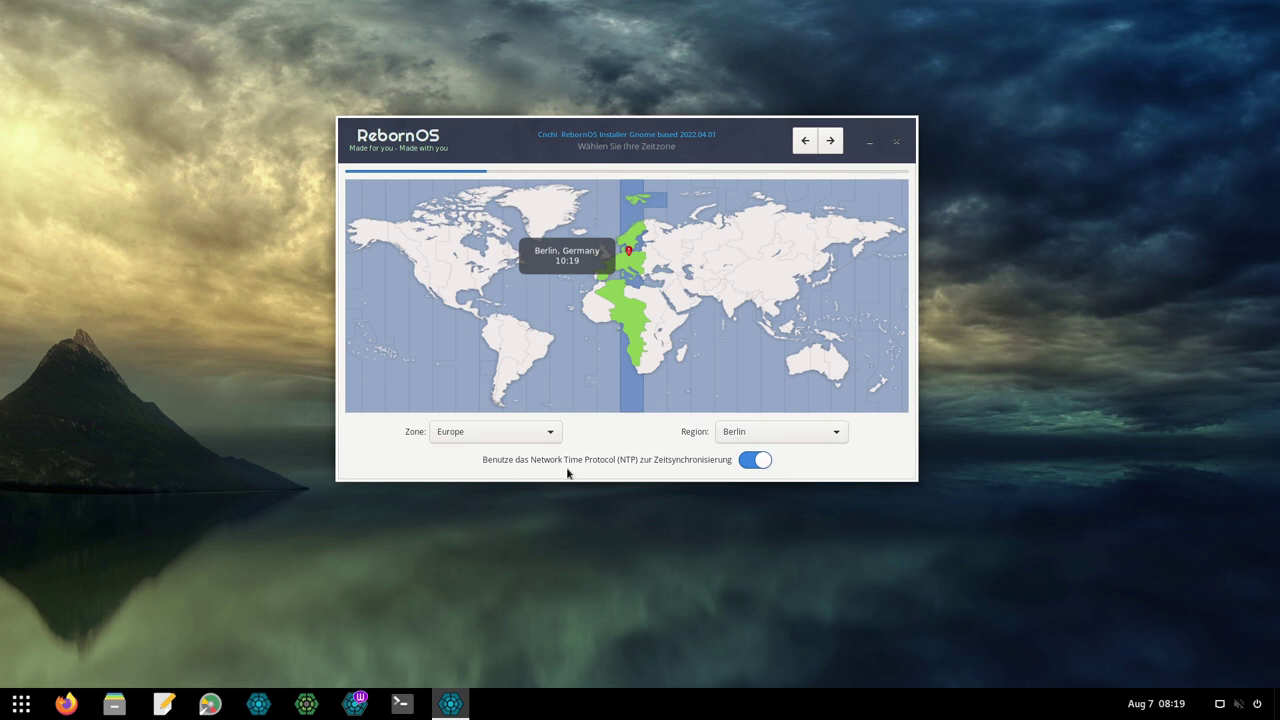
click(830, 141)
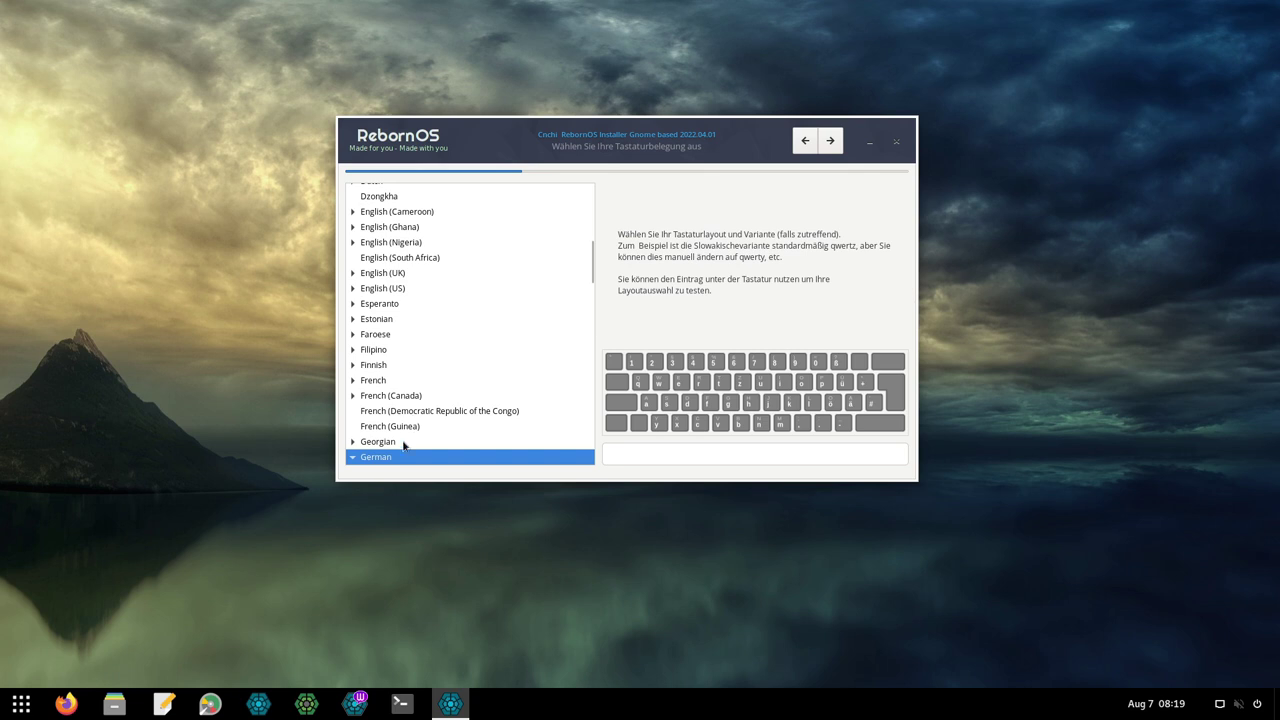
Accept the keyboard layout and preview Budgie, Cinnamon, Cutefish, Deepin, GNOME, i3 and KDE.
click(831, 141)
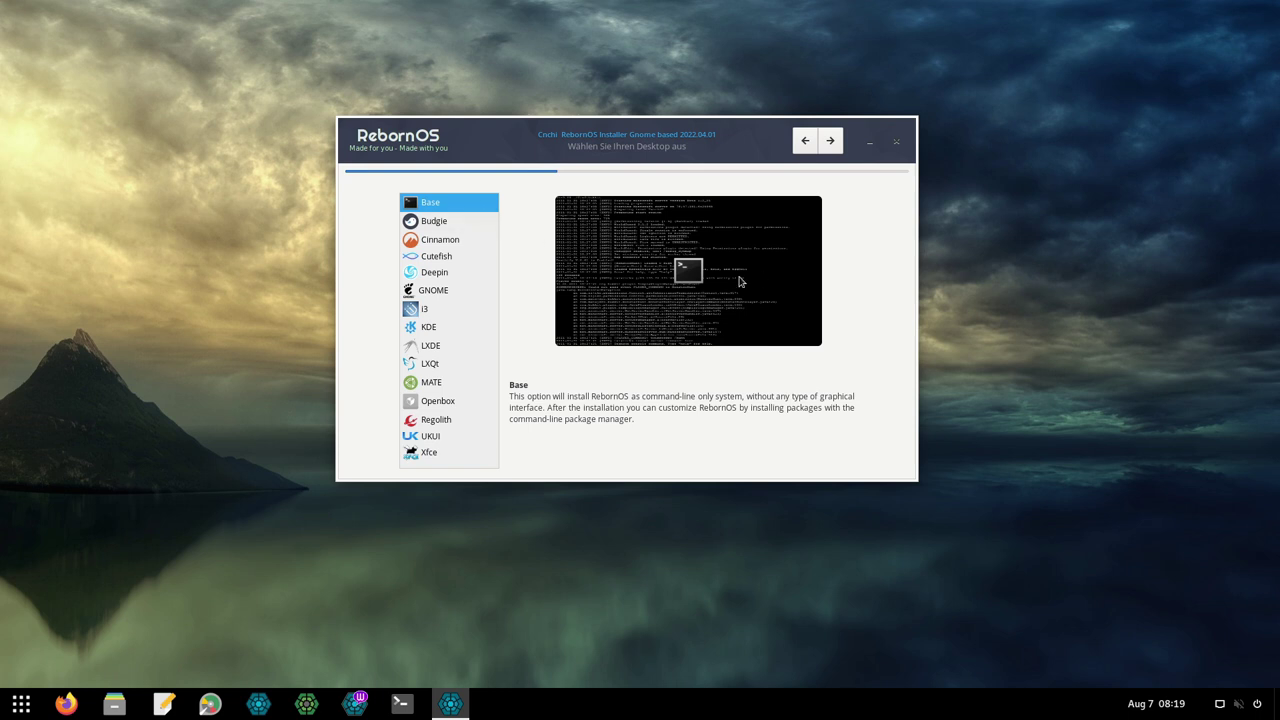
click(440, 229)
click(452, 243)
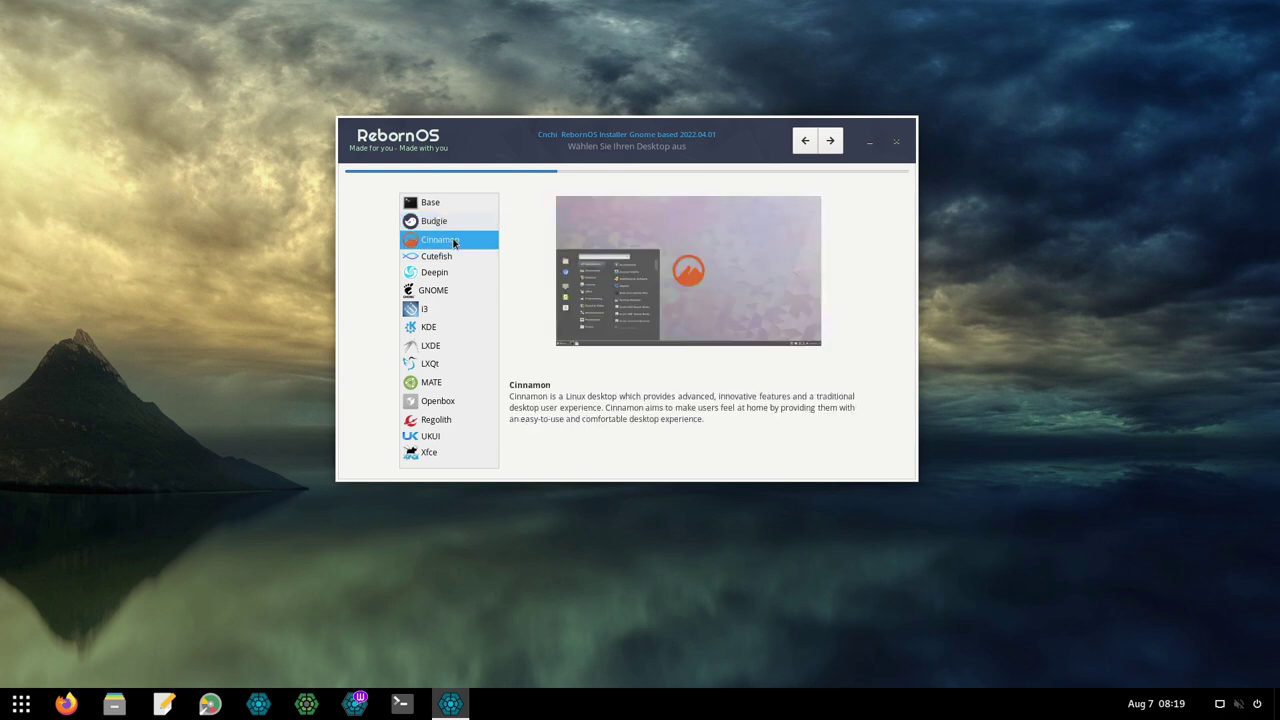
click(452, 257)
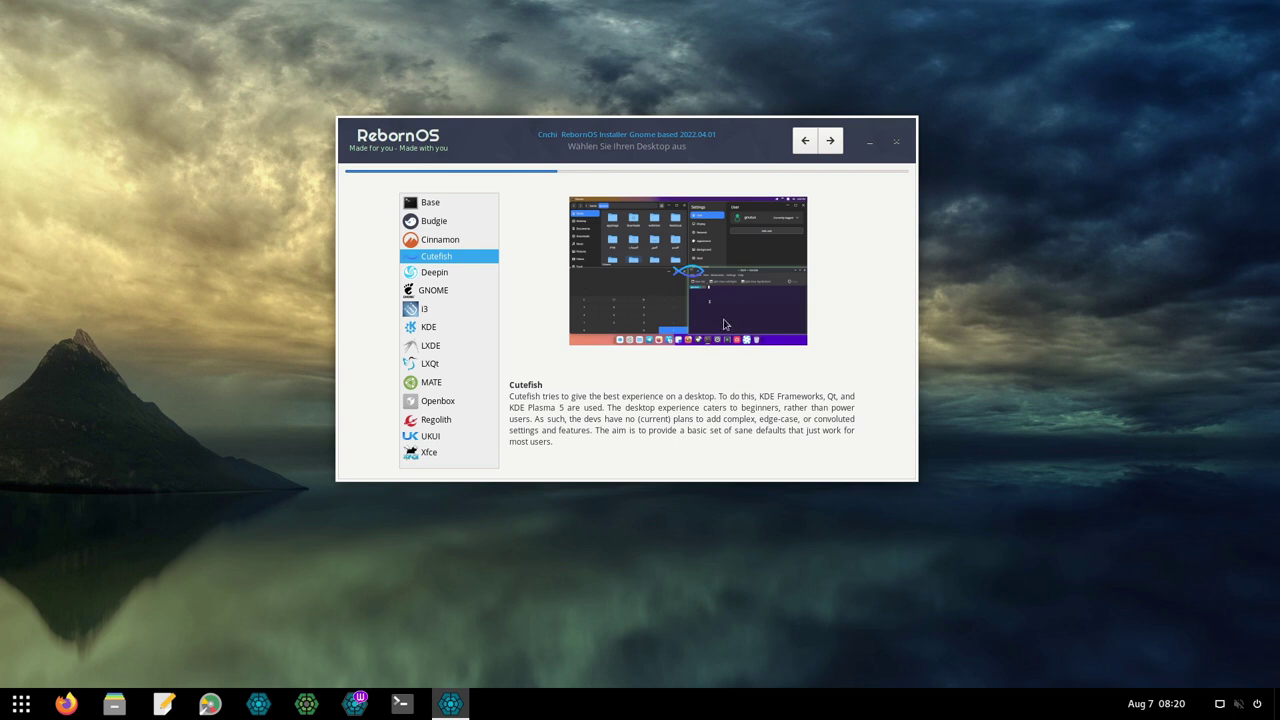
click(434, 276)
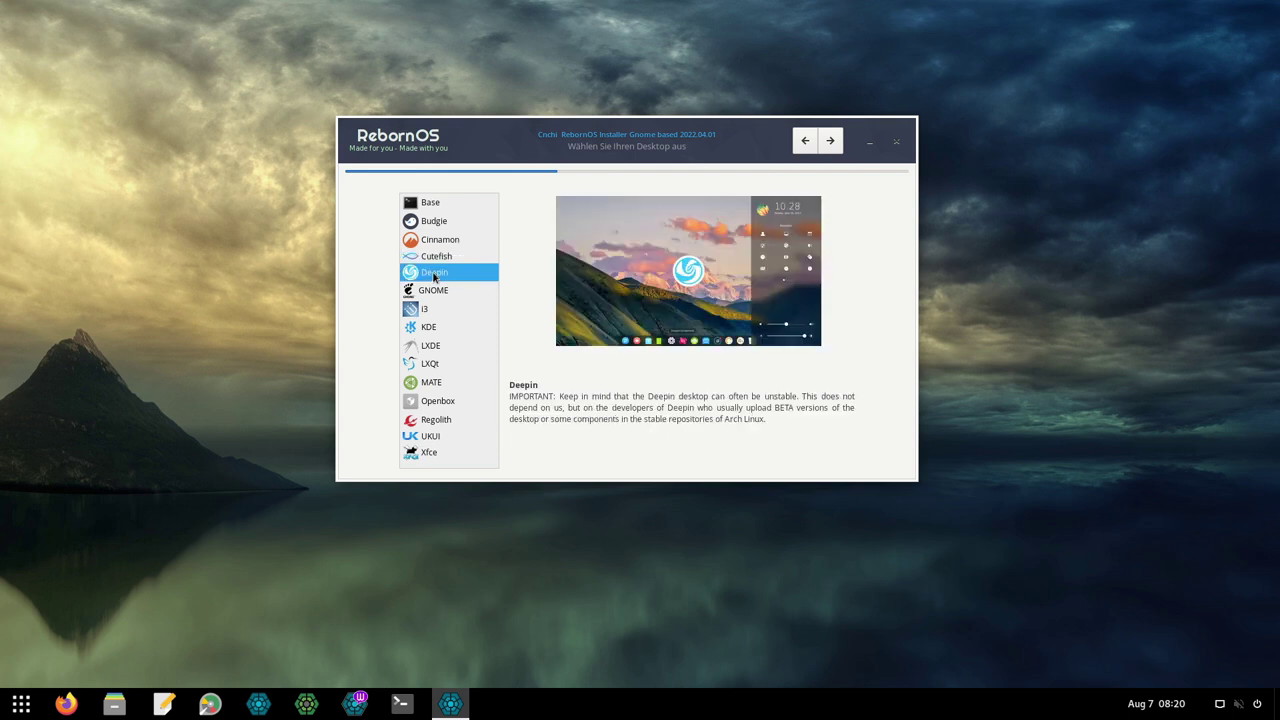
click(445, 292)
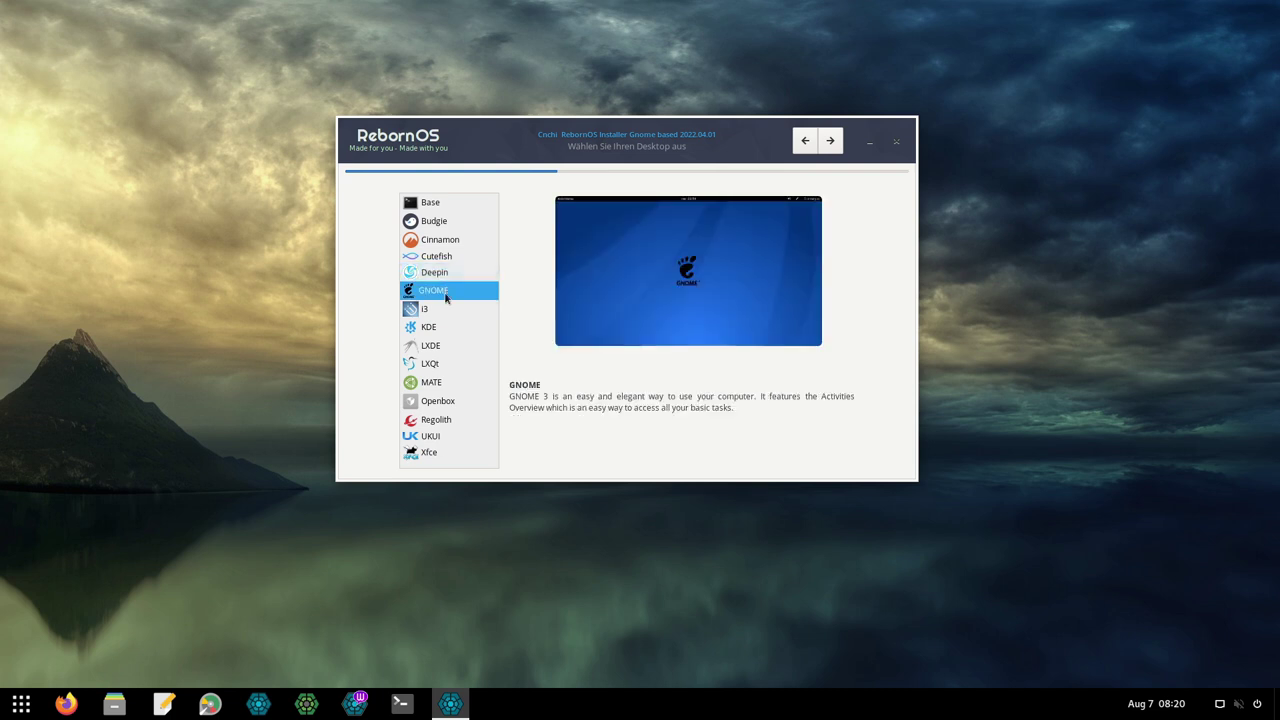
click(441, 312)
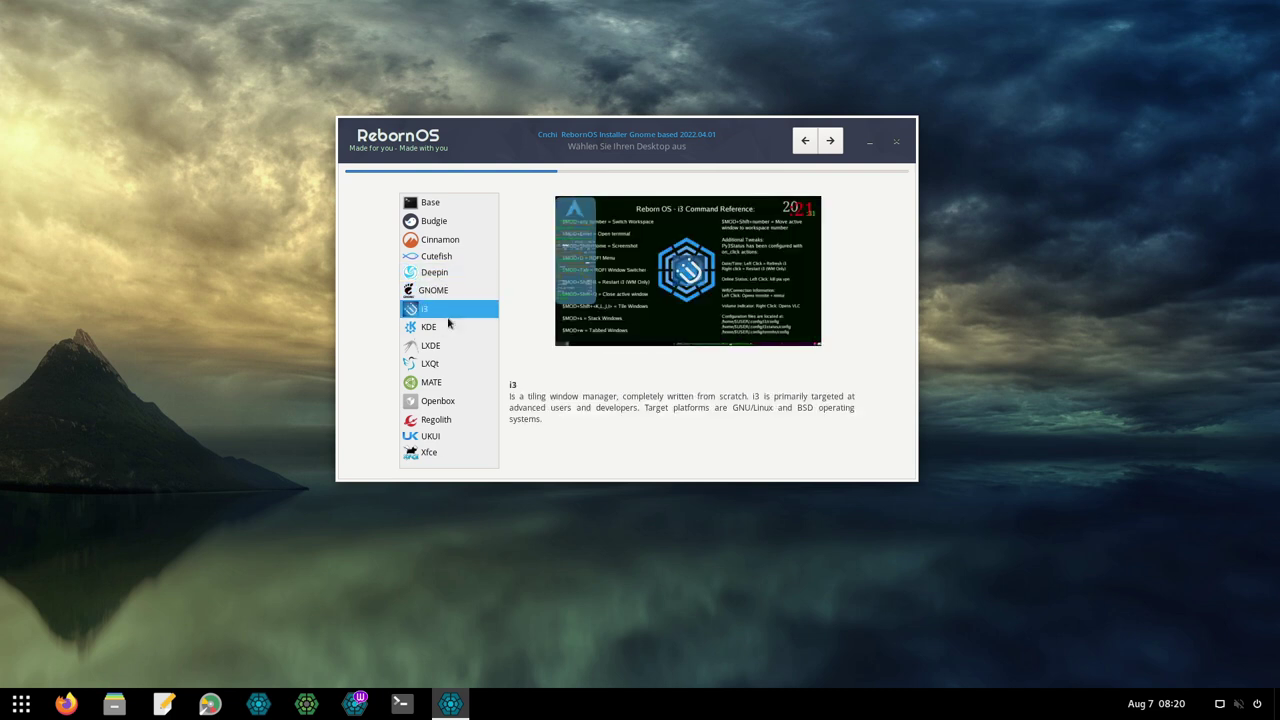
click(446, 327)
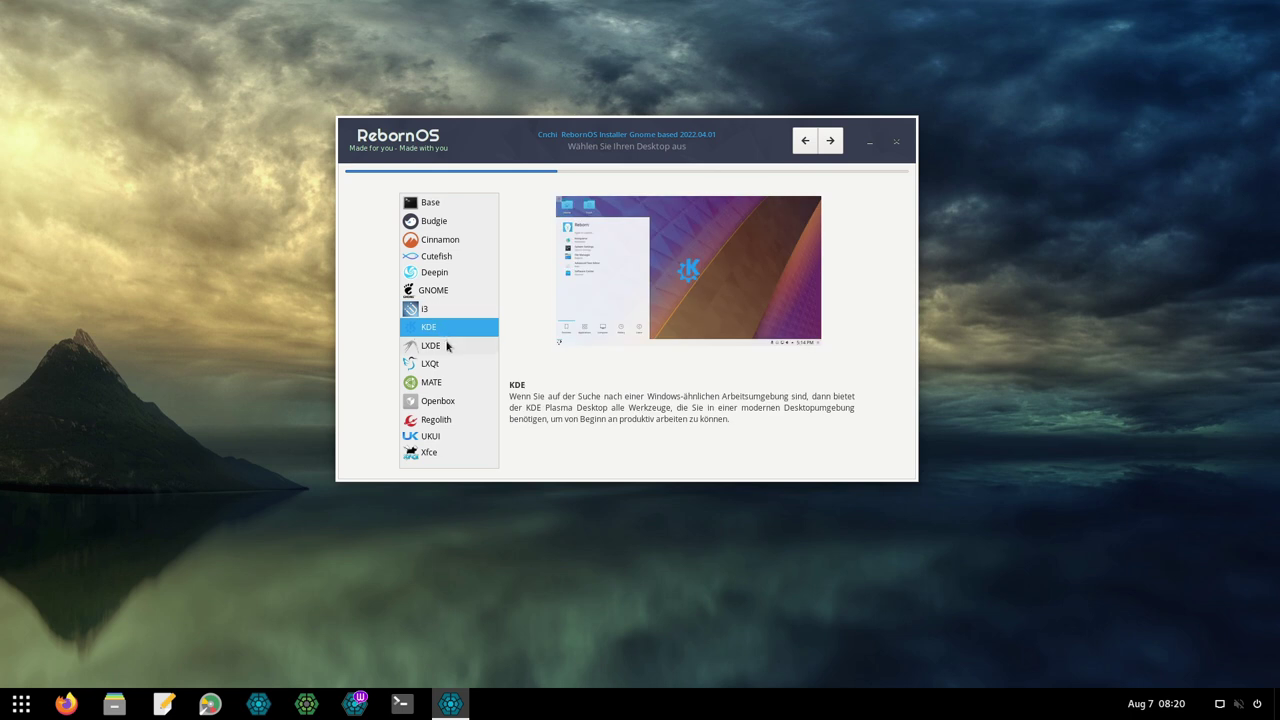
Preview LXDE, LXQt, MATE, Openbox, Regolith, UKUI and Xfce, then select Cinnamon and continue.
click(448, 345)
click(444, 365)
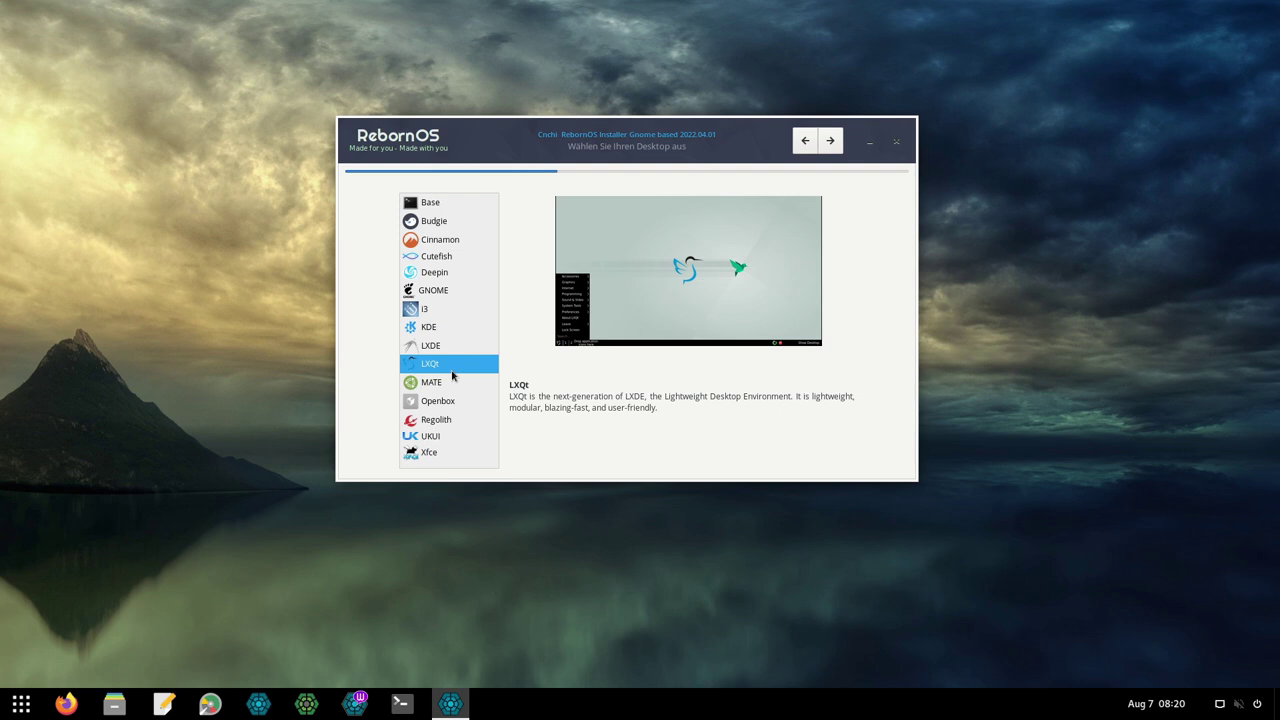
click(446, 389)
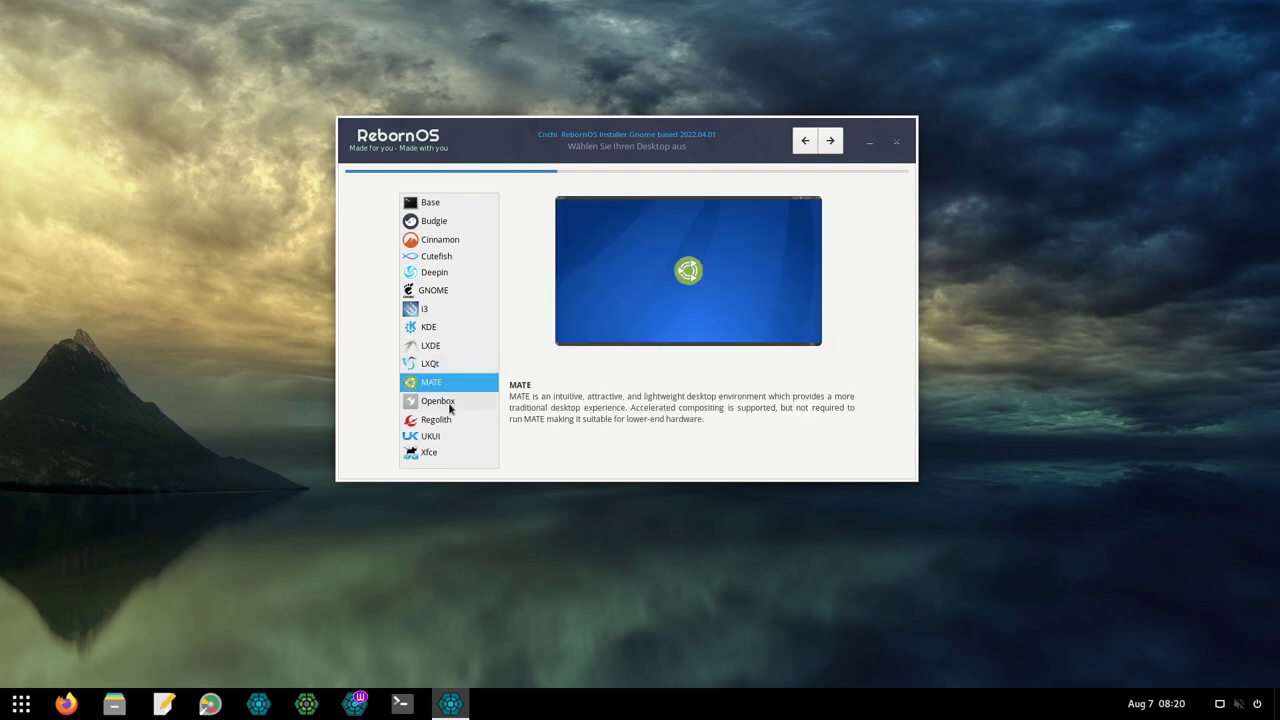
click(449, 403)
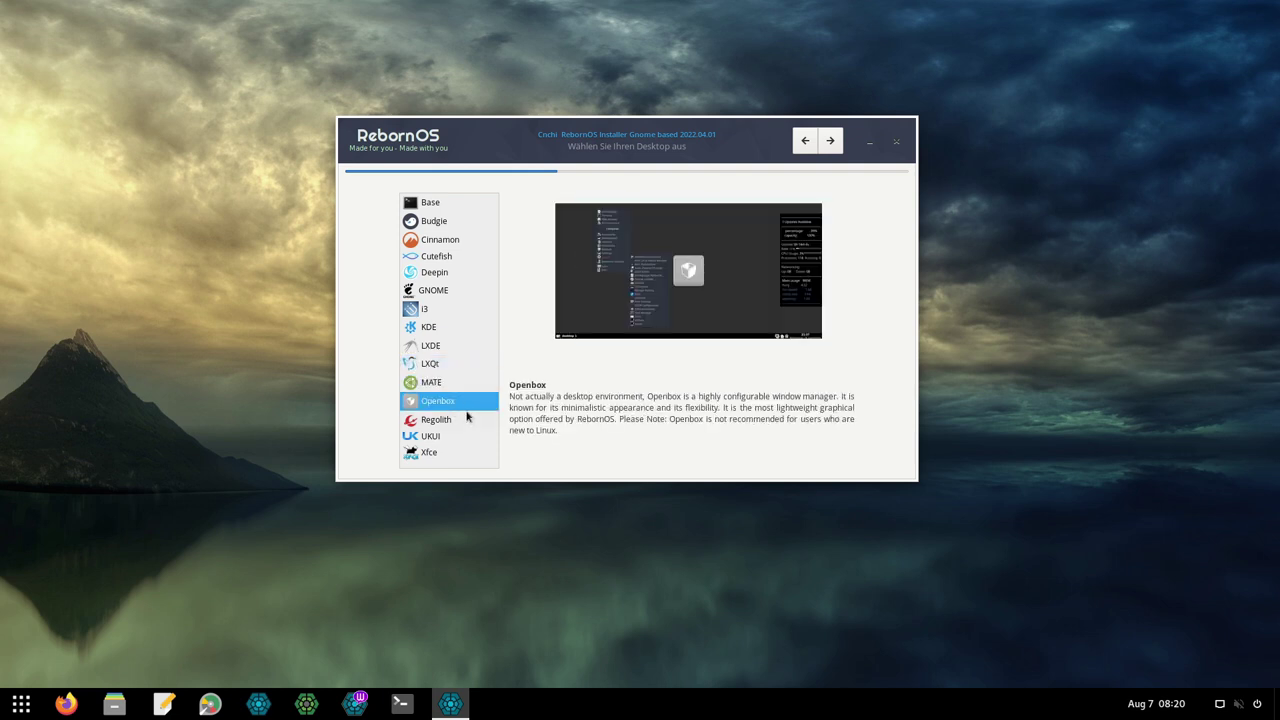
click(452, 422)
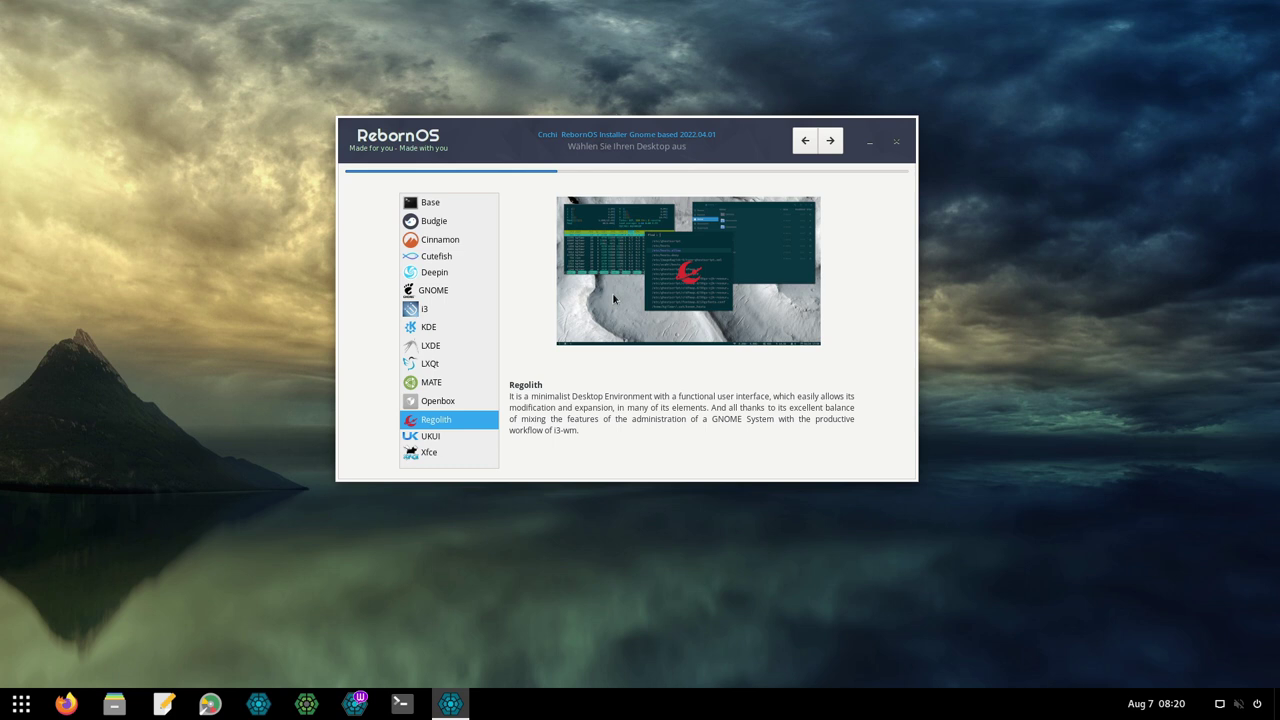
click(439, 434)
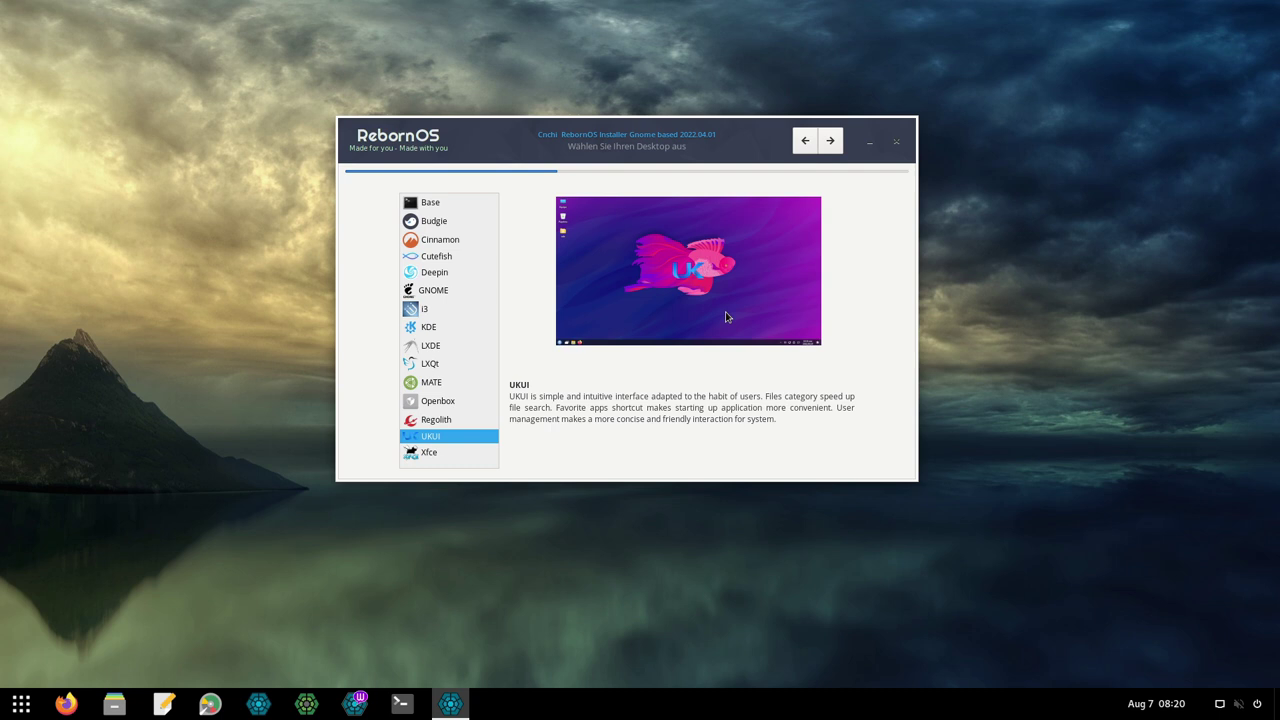
click(452, 458)
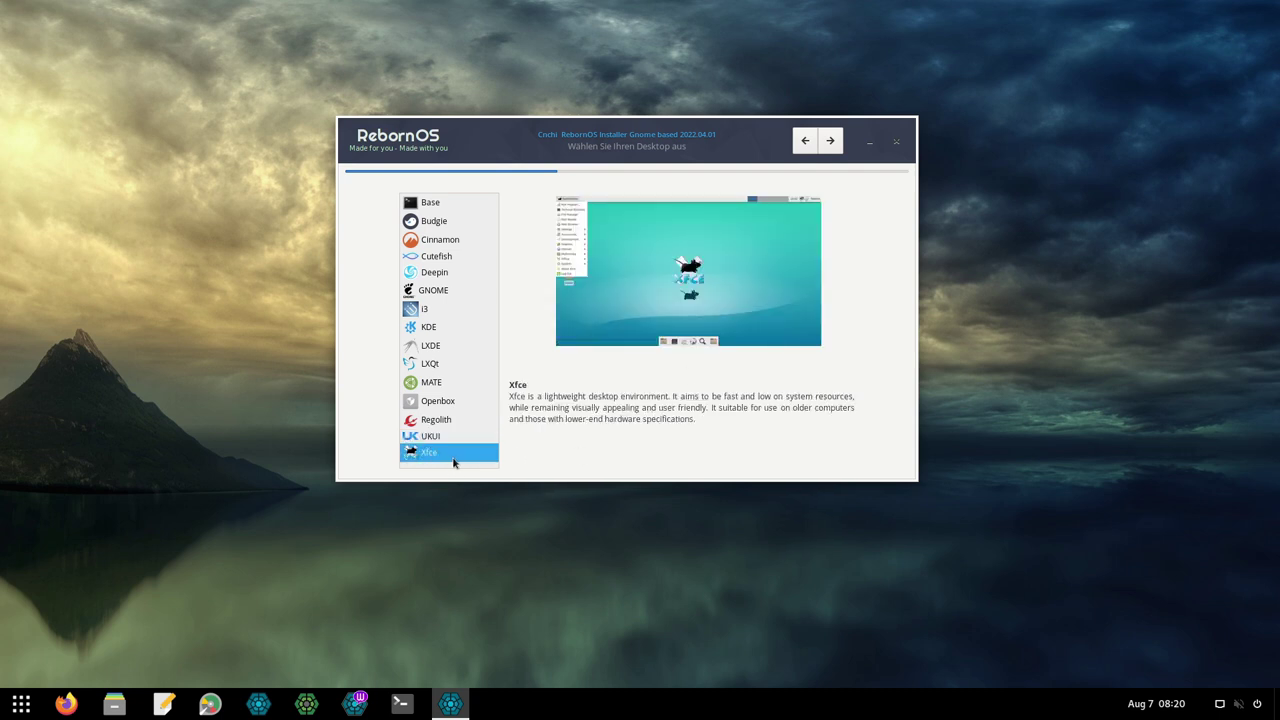
click(455, 241)
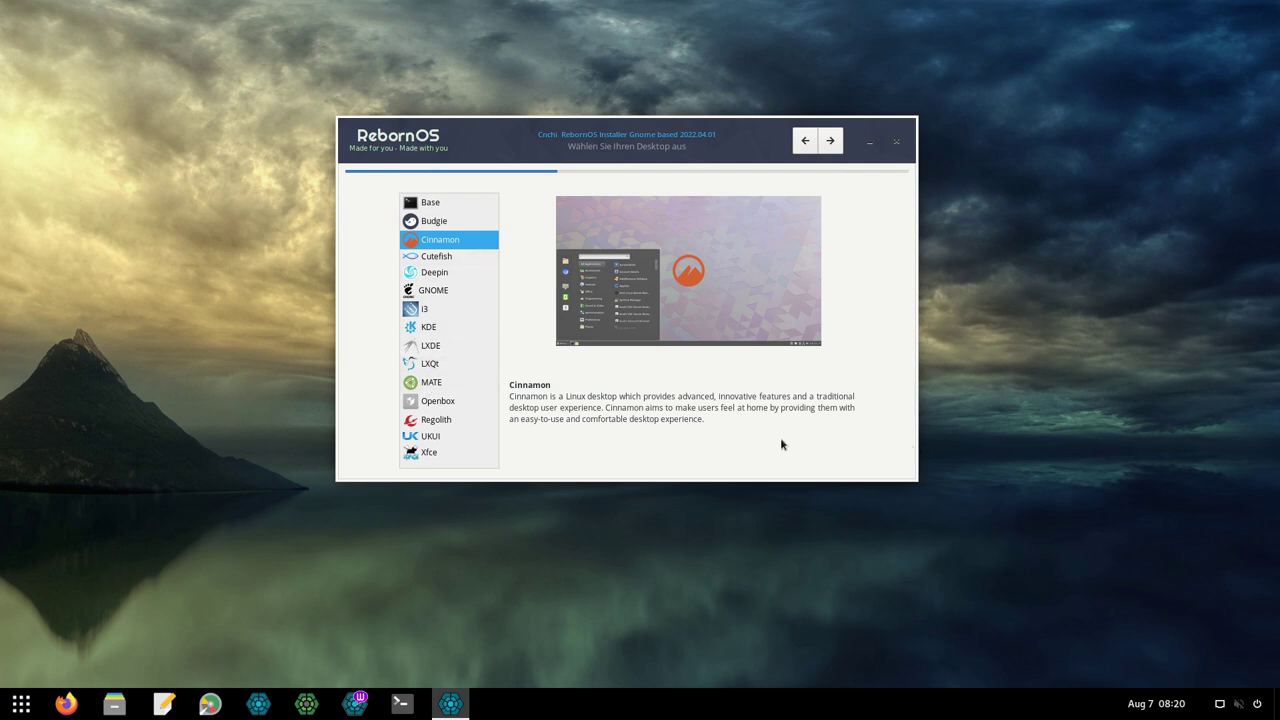
click(830, 140)
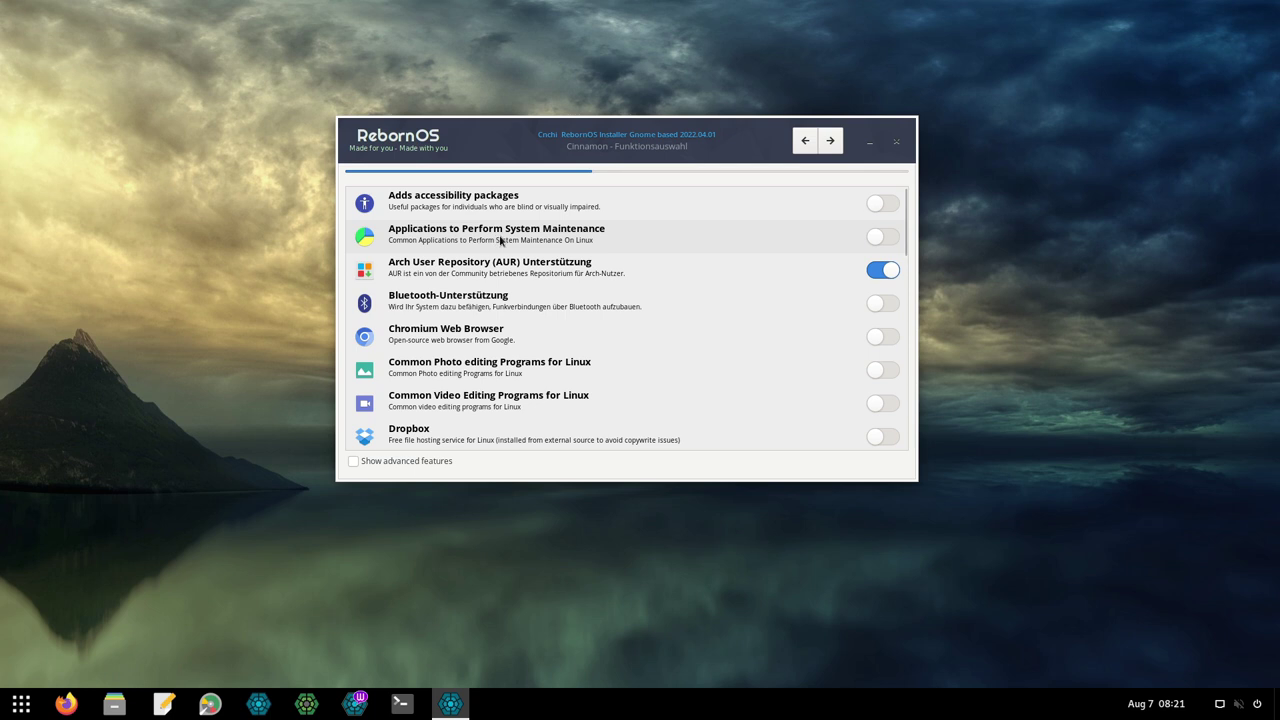
Look through the Cinnamon feature list and enable Show advanced features.
mouse_move(523, 243)
mouse_move(434, 305)
scroll(652, 291, down, 2)
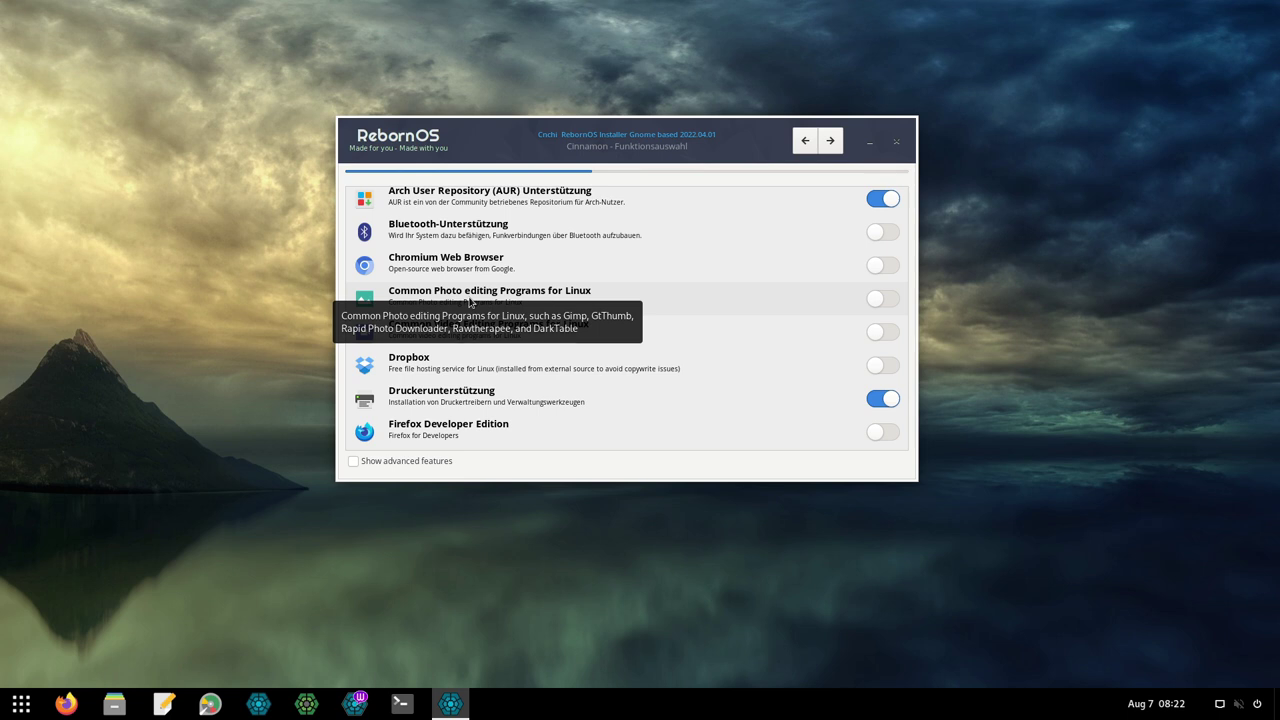
mouse_move(508, 334)
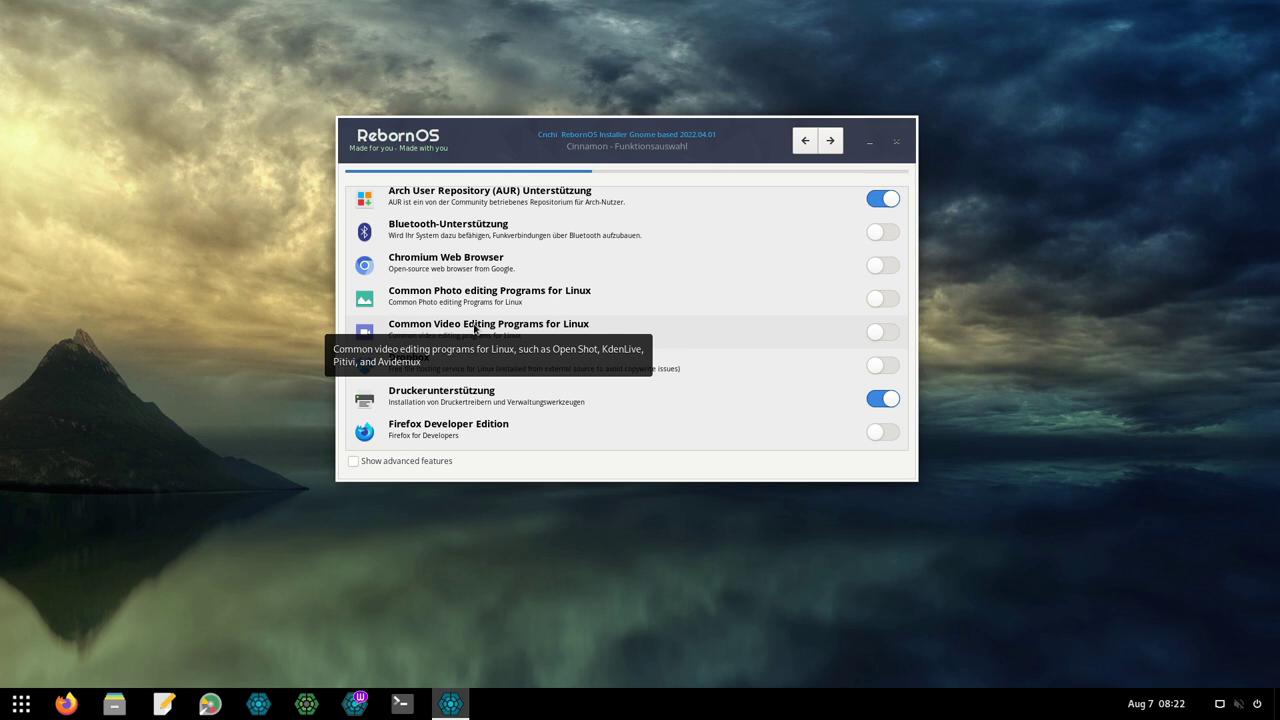
scroll(486, 329, down, 1)
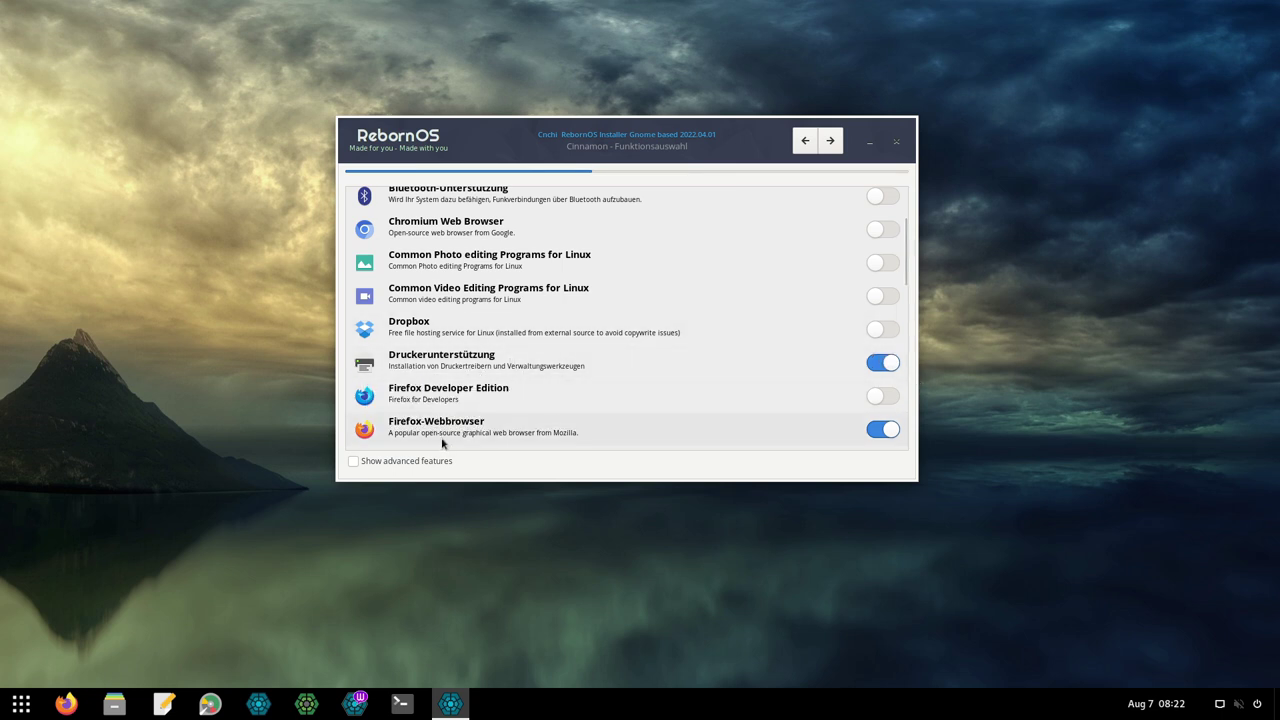
click(418, 463)
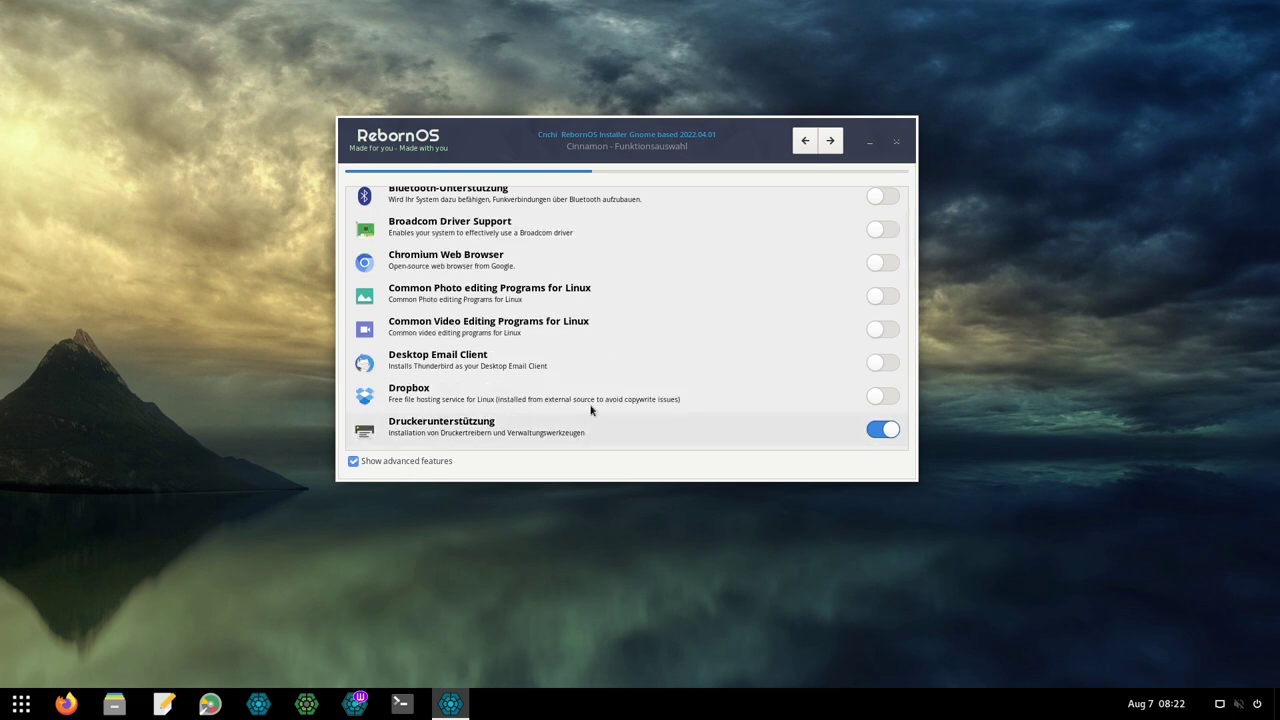
Scroll through the list of optional Cinnamon features.
scroll(658, 338, up, 3)
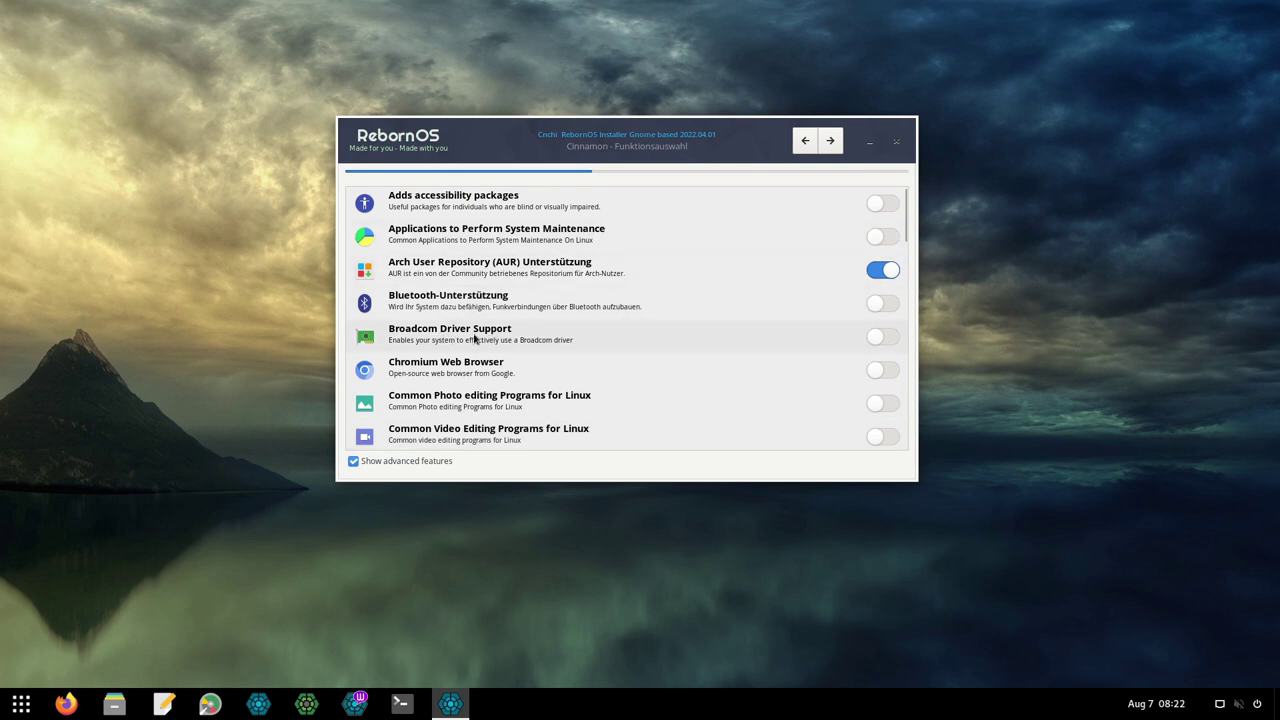
scroll(648, 341, down, 3)
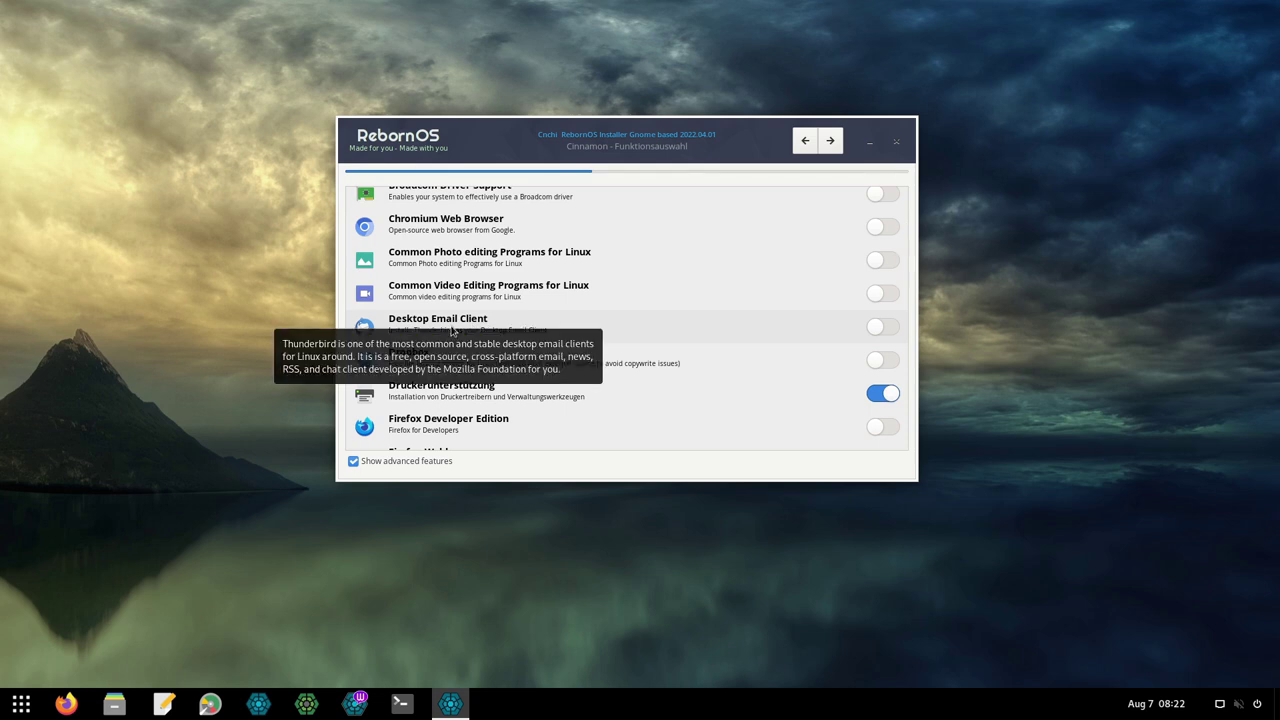
scroll(463, 355, down, 2)
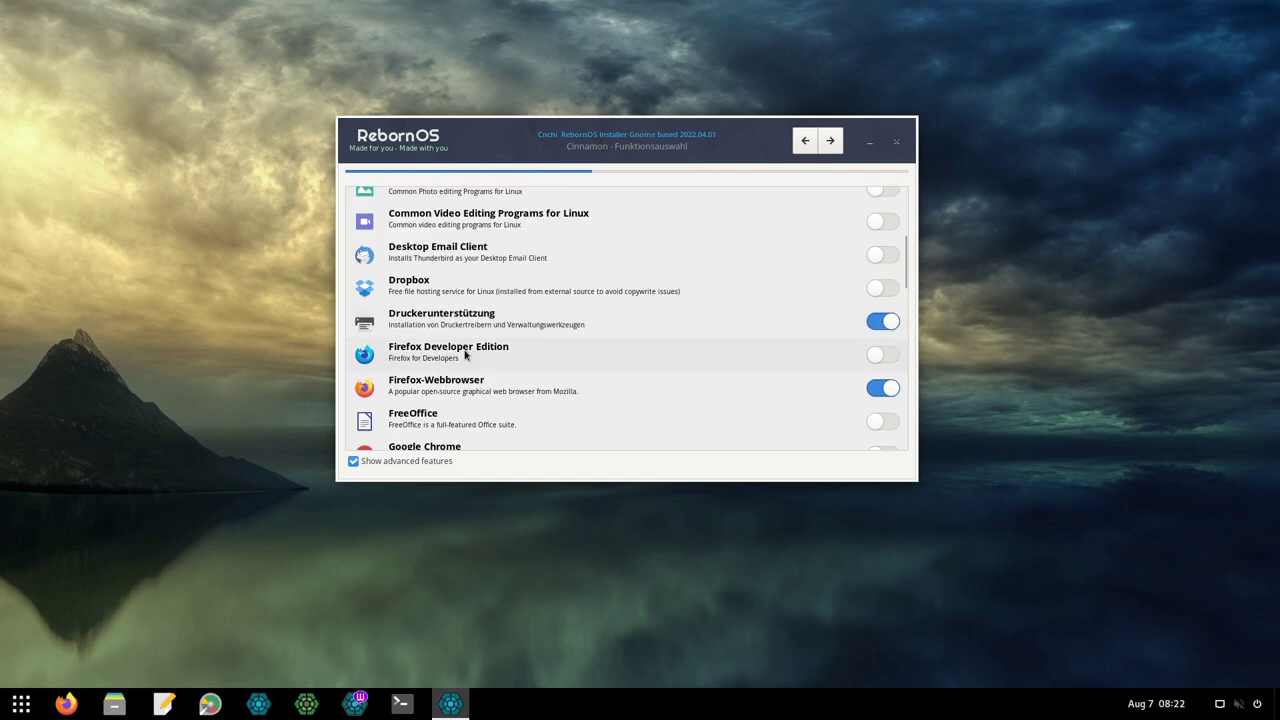
scroll(534, 348, down, 2)
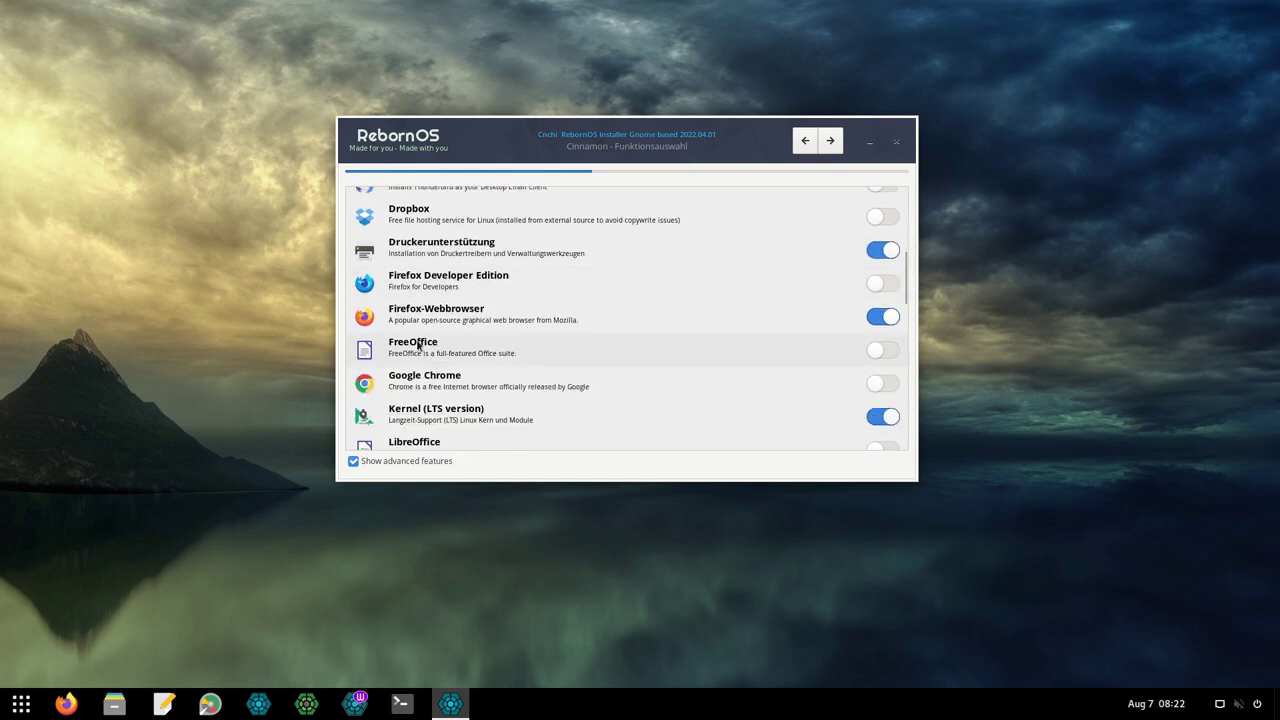
scroll(432, 362, down, 1)
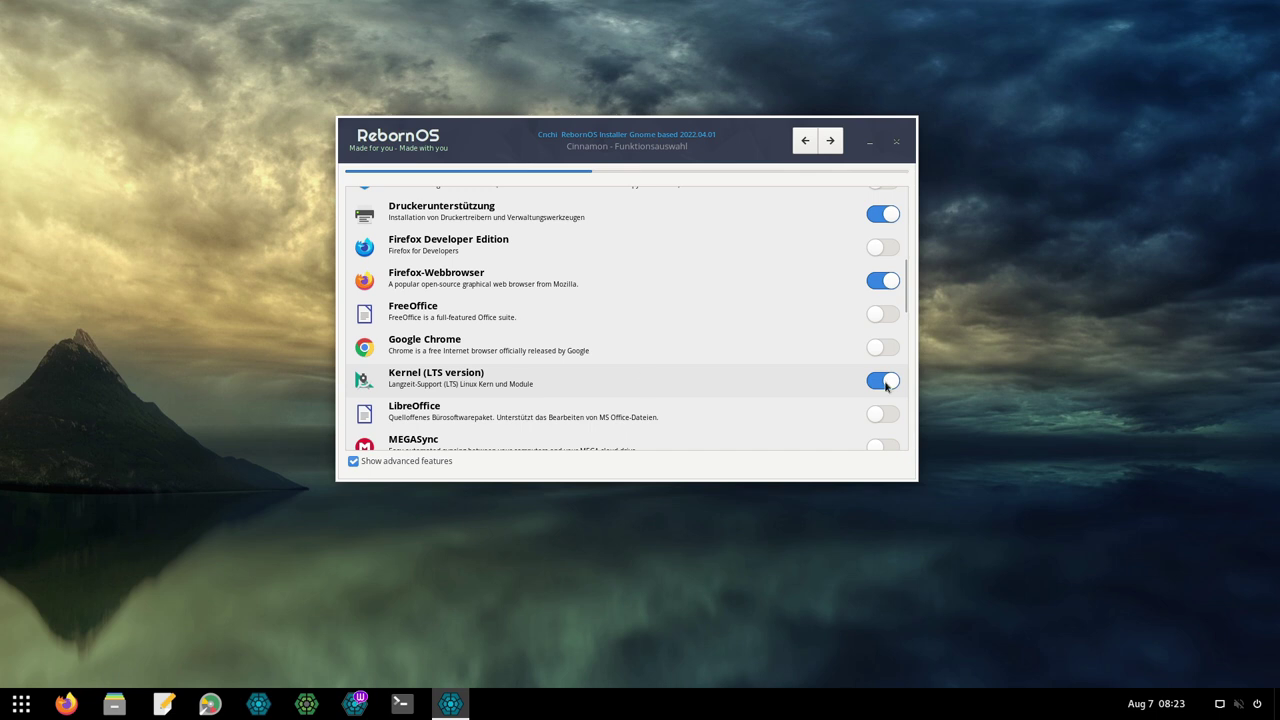
scroll(497, 400, down, 1)
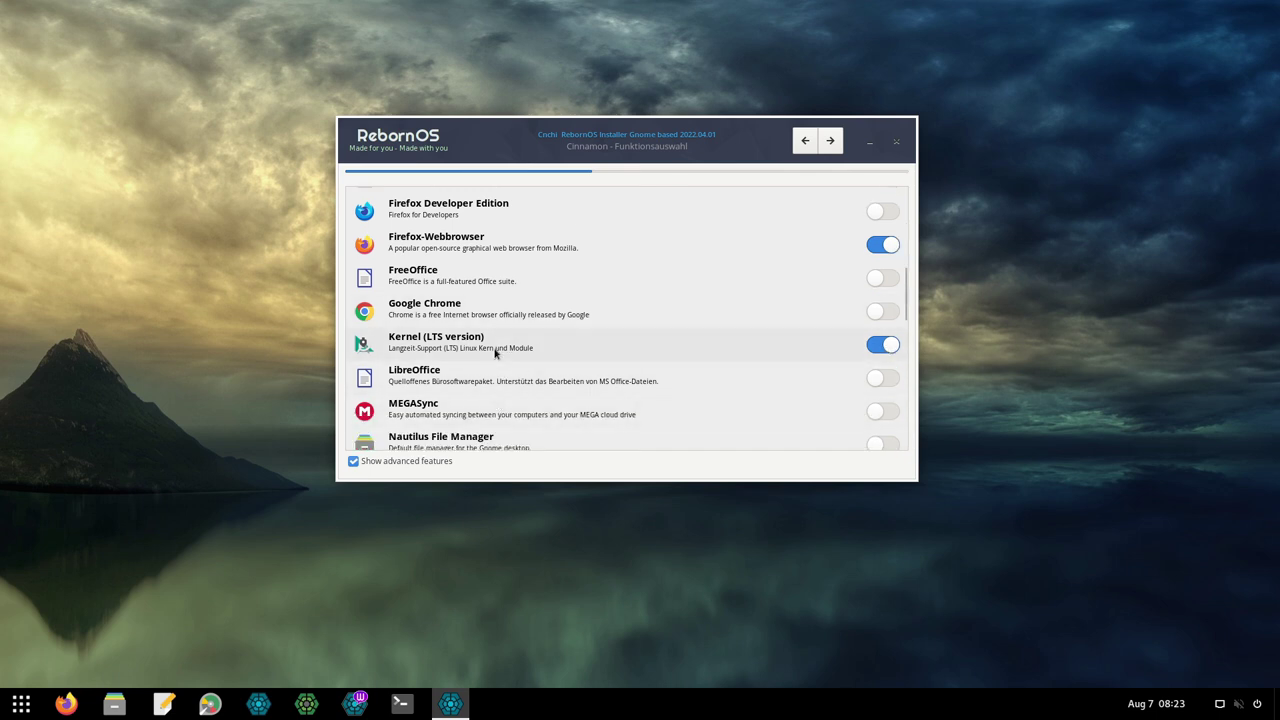
scroll(604, 363, down, 2)
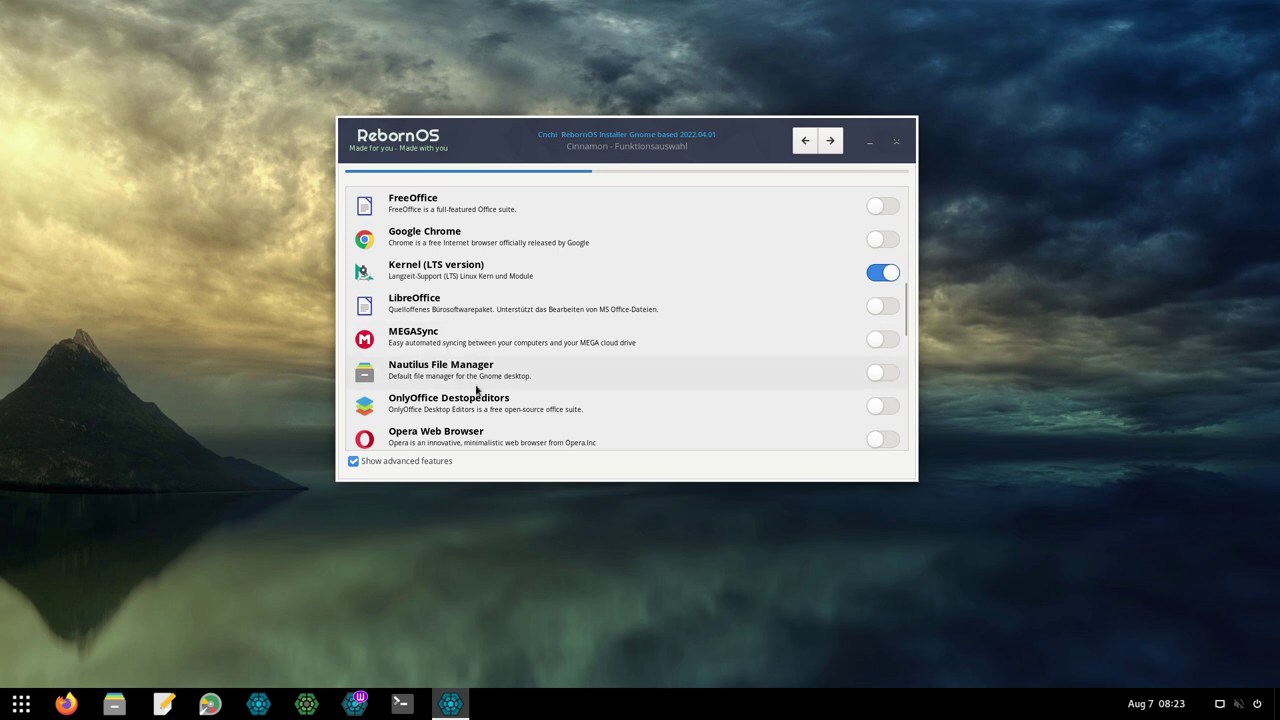
scroll(560, 368, down, 2)
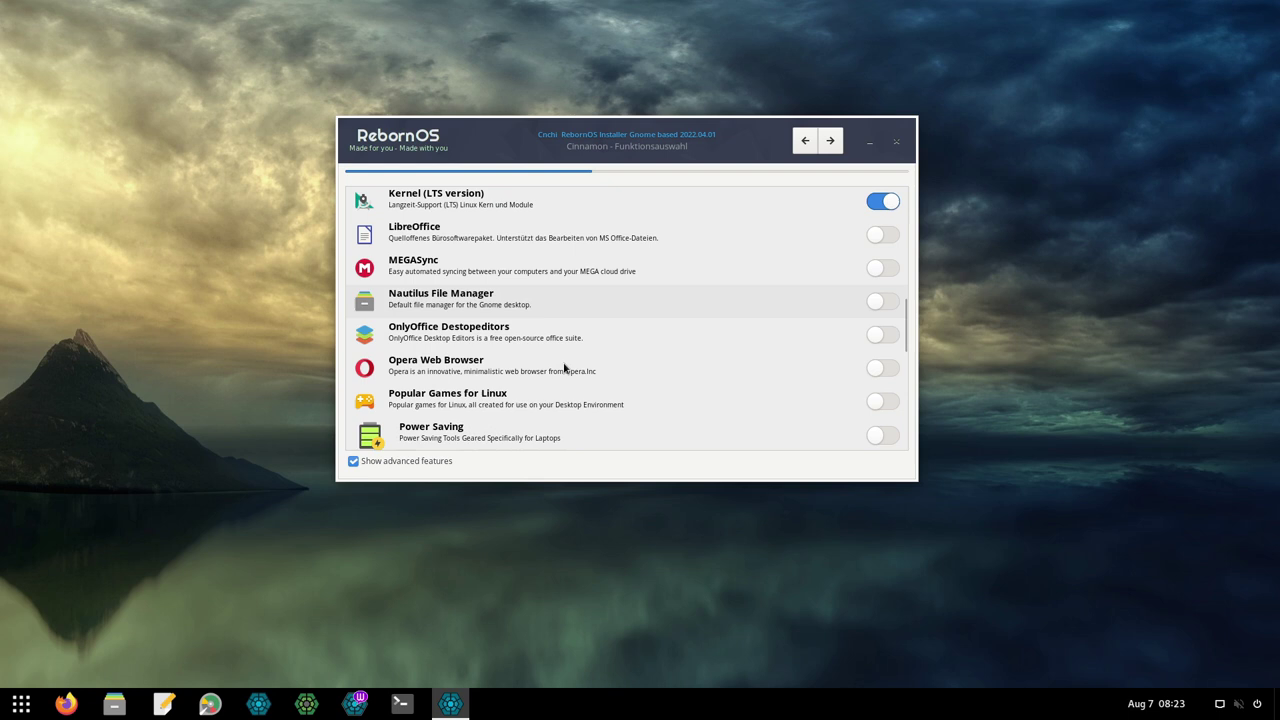
scroll(530, 317, down, 1)
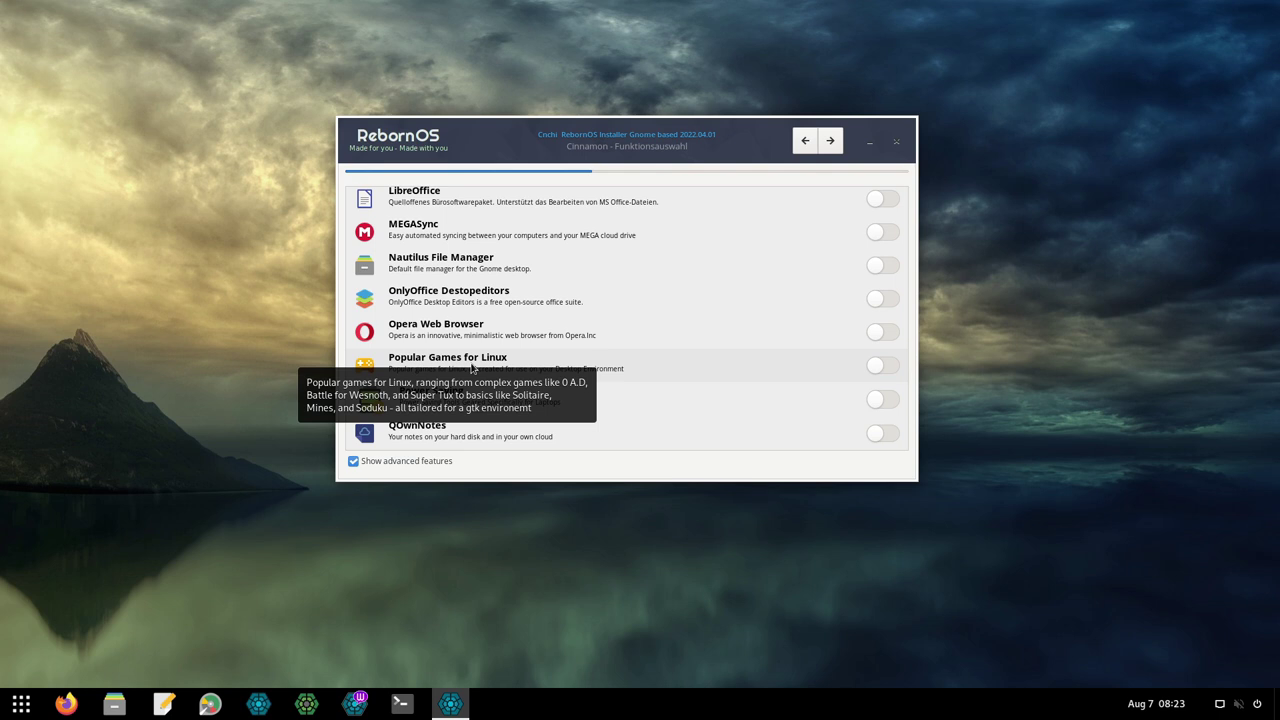
scroll(540, 267, down, 3)
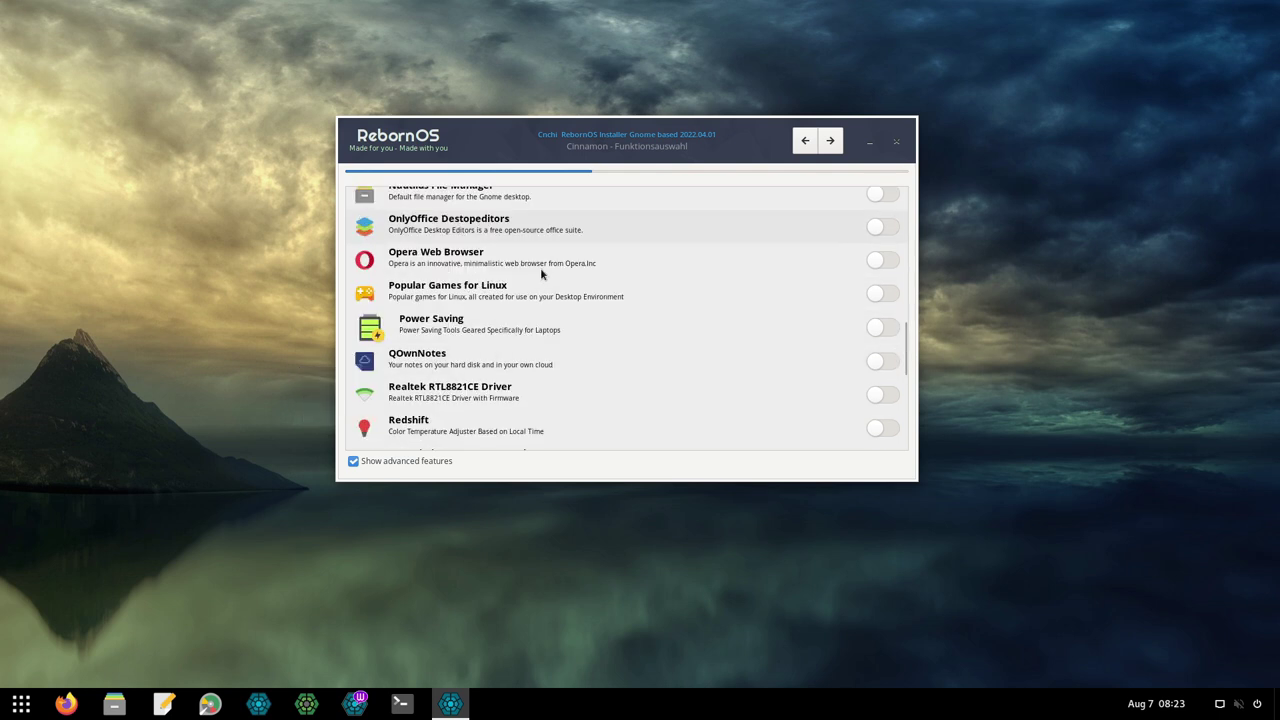
scroll(540, 267, down, 2)
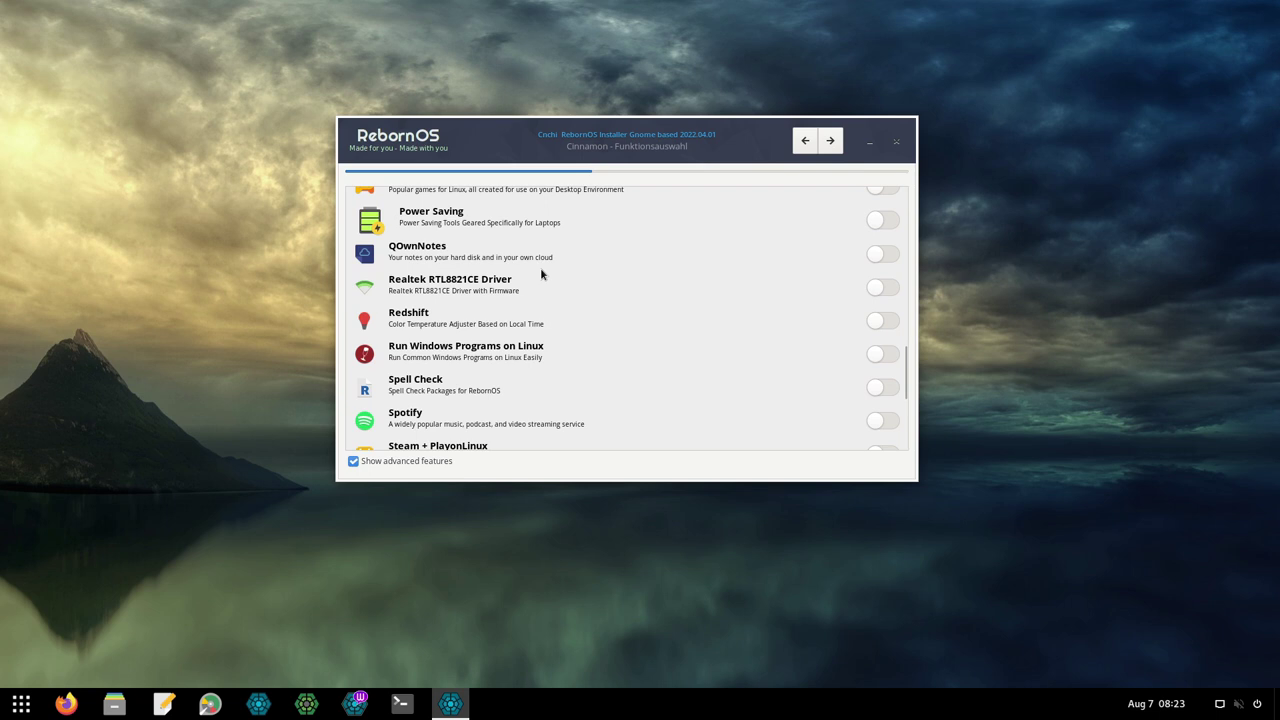
scroll(540, 267, down, 1)
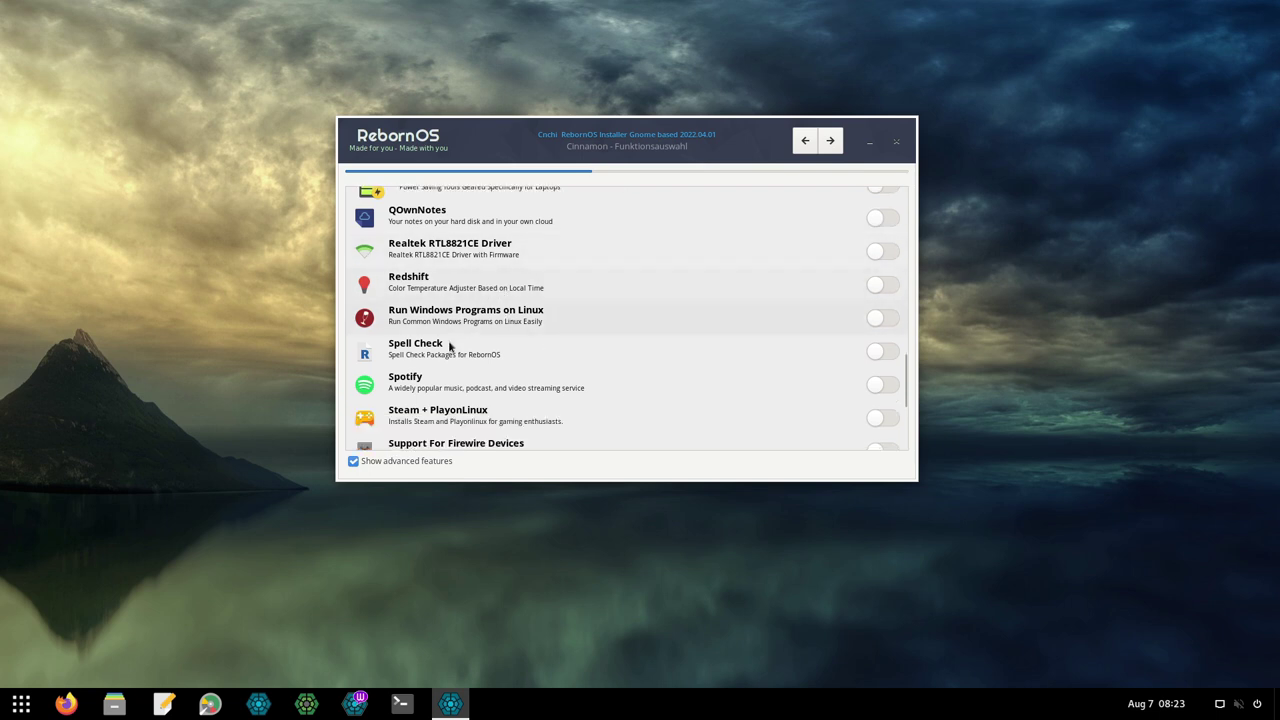
Reach the end of the feature list, continue, and close the AUR disclaimer with Schließen.
scroll(710, 310, down, 2)
scroll(506, 346, down, 3)
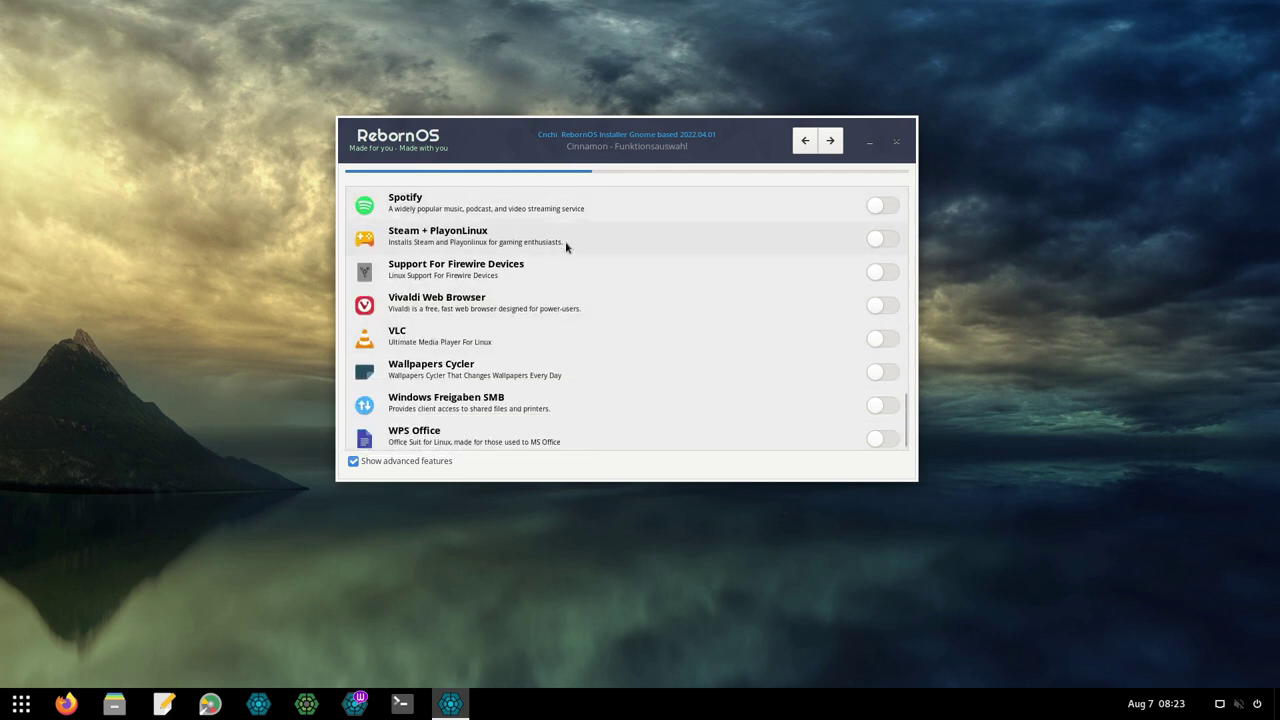
scroll(566, 246, down, 1)
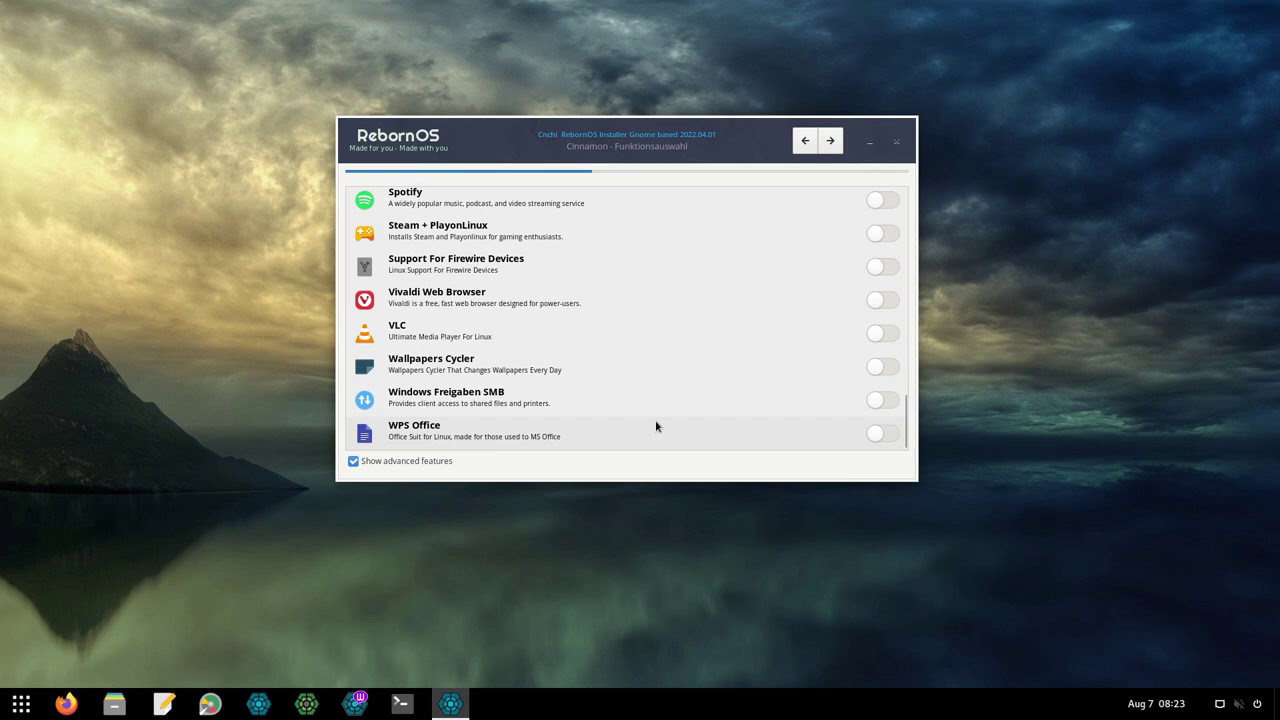
click(829, 143)
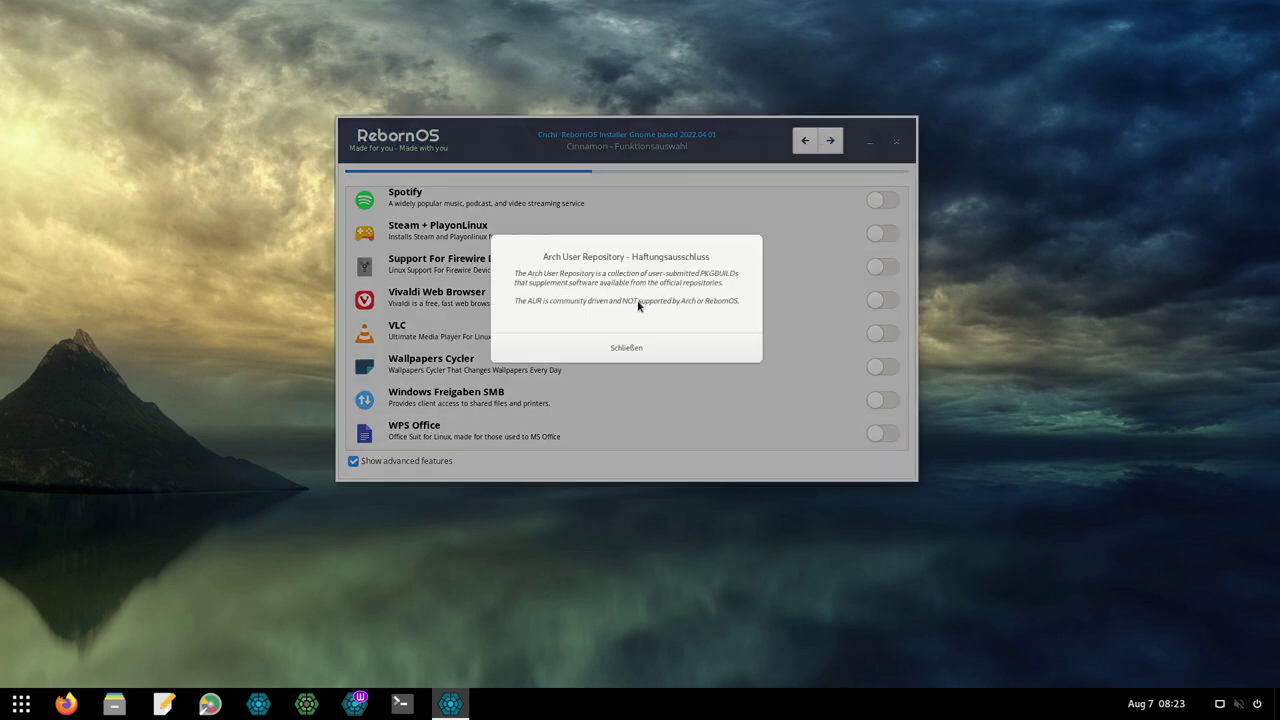
click(633, 347)
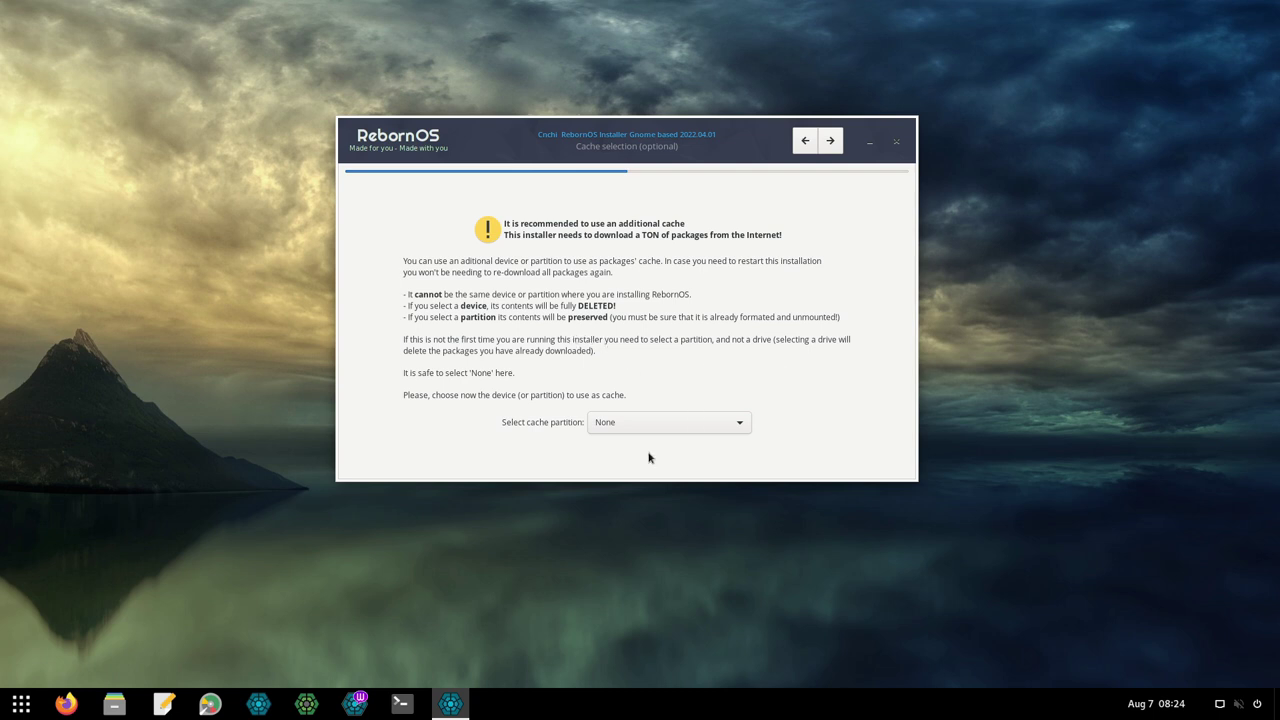
Keep the cache partition at None and let Cnchi sort the mirrors automatically.
click(630, 420)
click(613, 425)
click(830, 142)
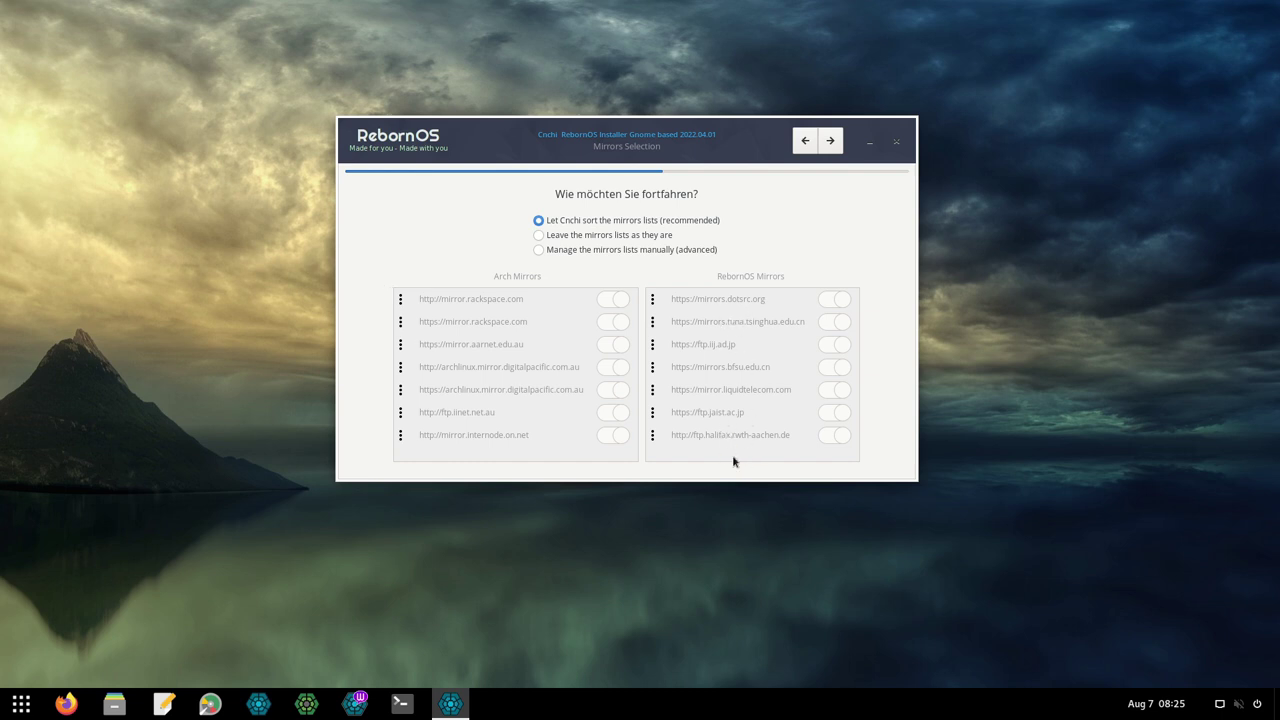
click(829, 140)
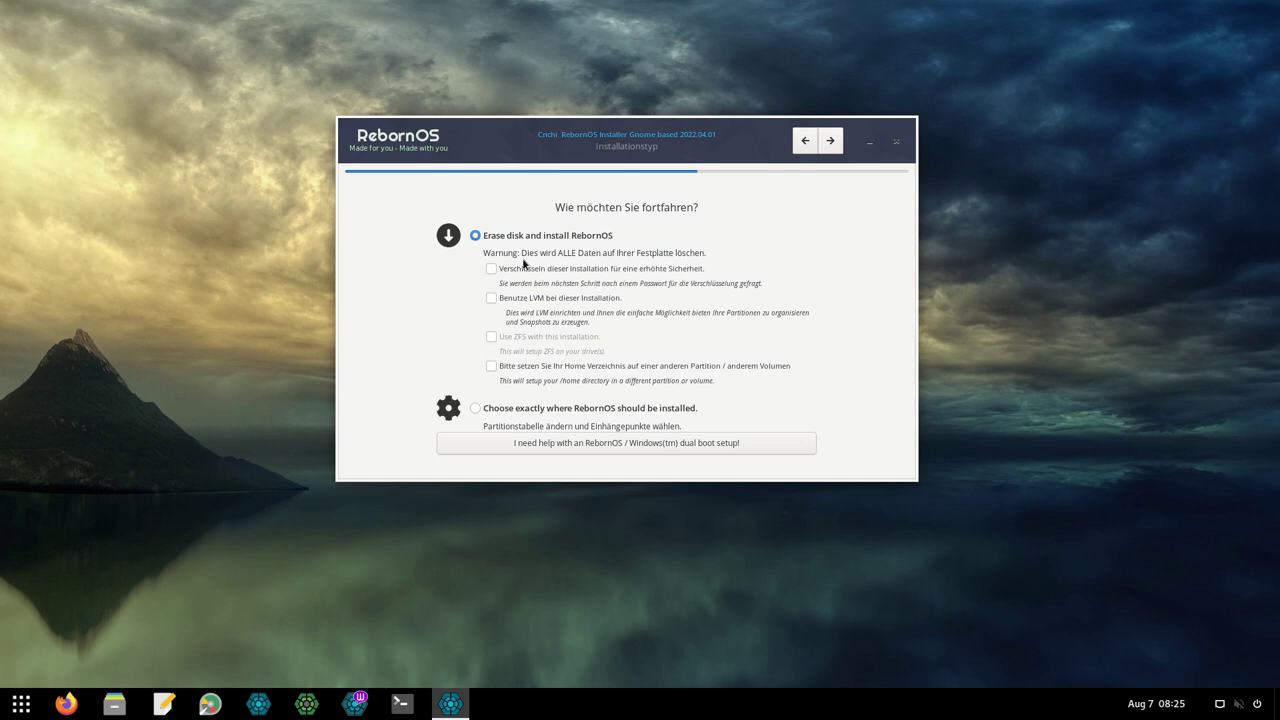
Keep Erase disk and install RebornOS with encryption left off.
click(490, 270)
click(492, 270)
click(830, 140)
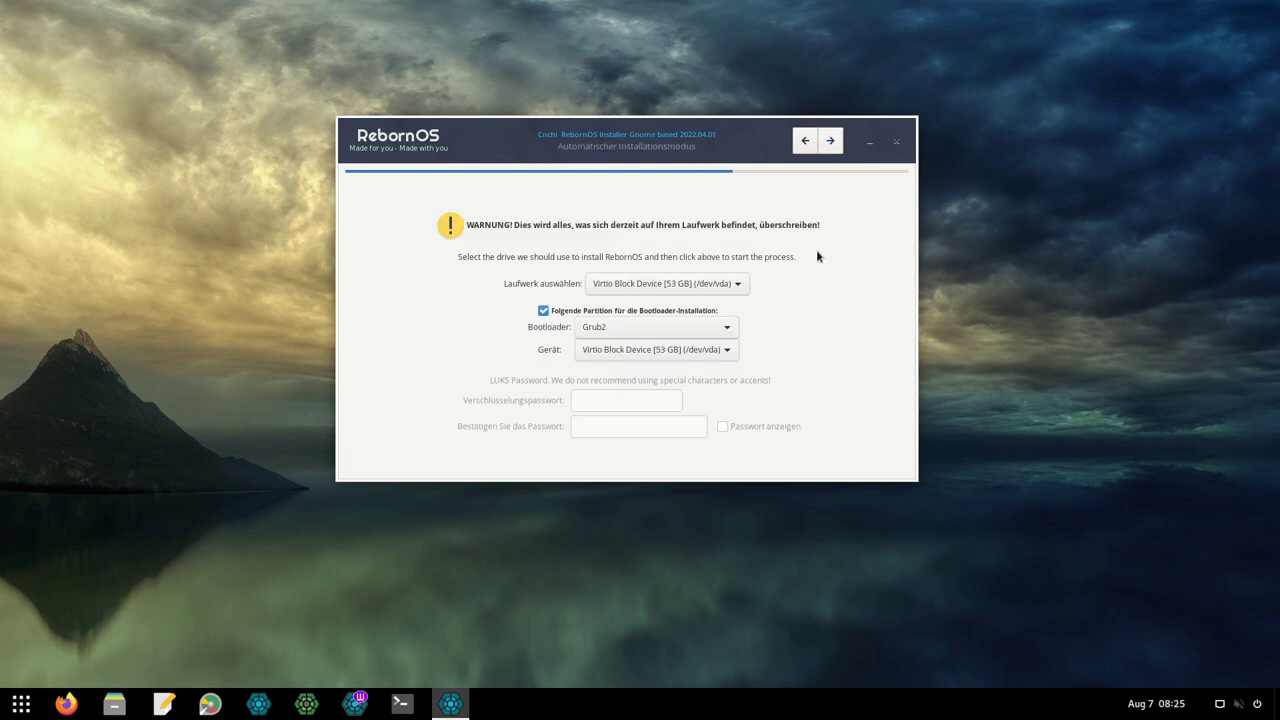
Confirm the 53 GB Virtio drive with Grub2 installed to the same Virtio device.
click(684, 290)
click(655, 324)
click(811, 319)
click(696, 336)
click(820, 317)
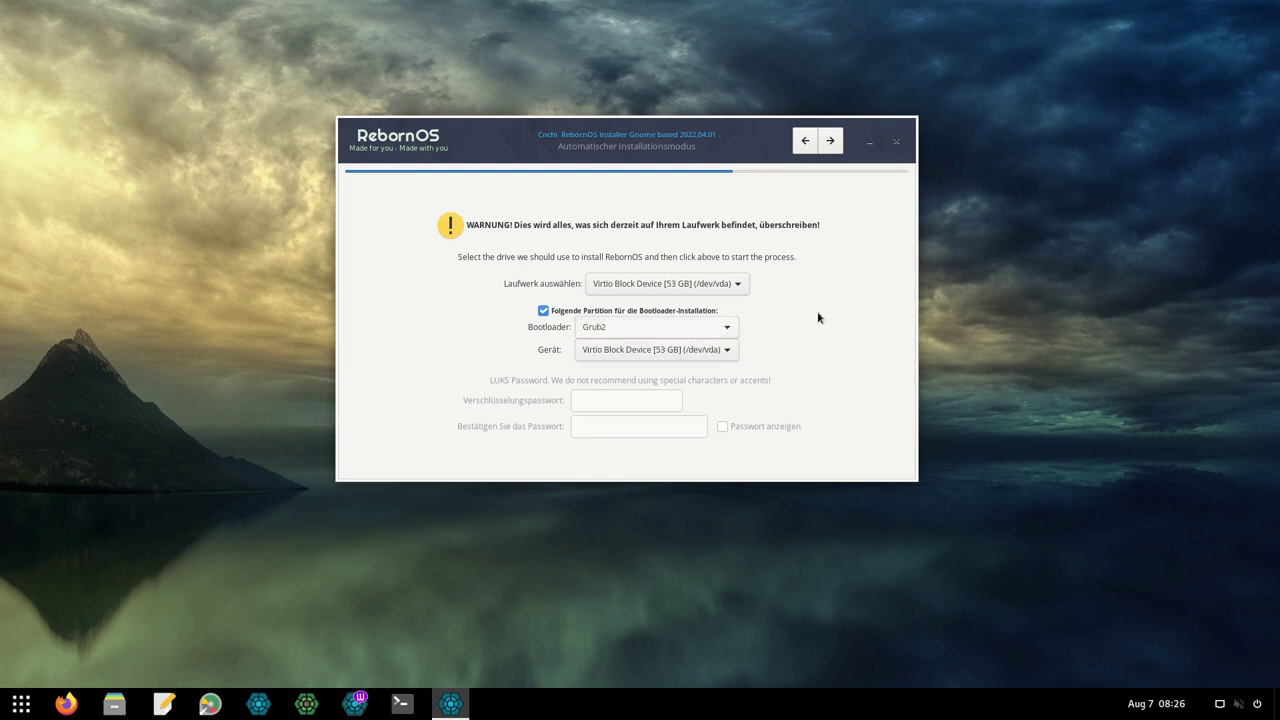
click(705, 352)
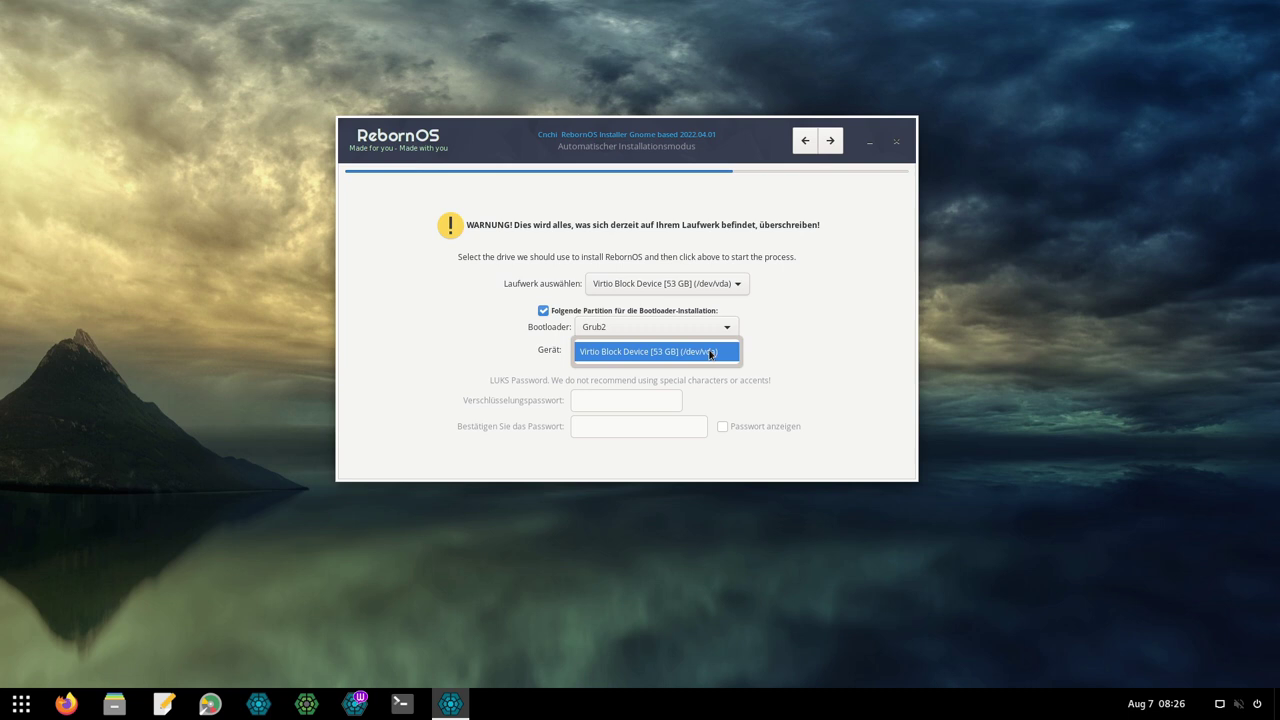
click(837, 347)
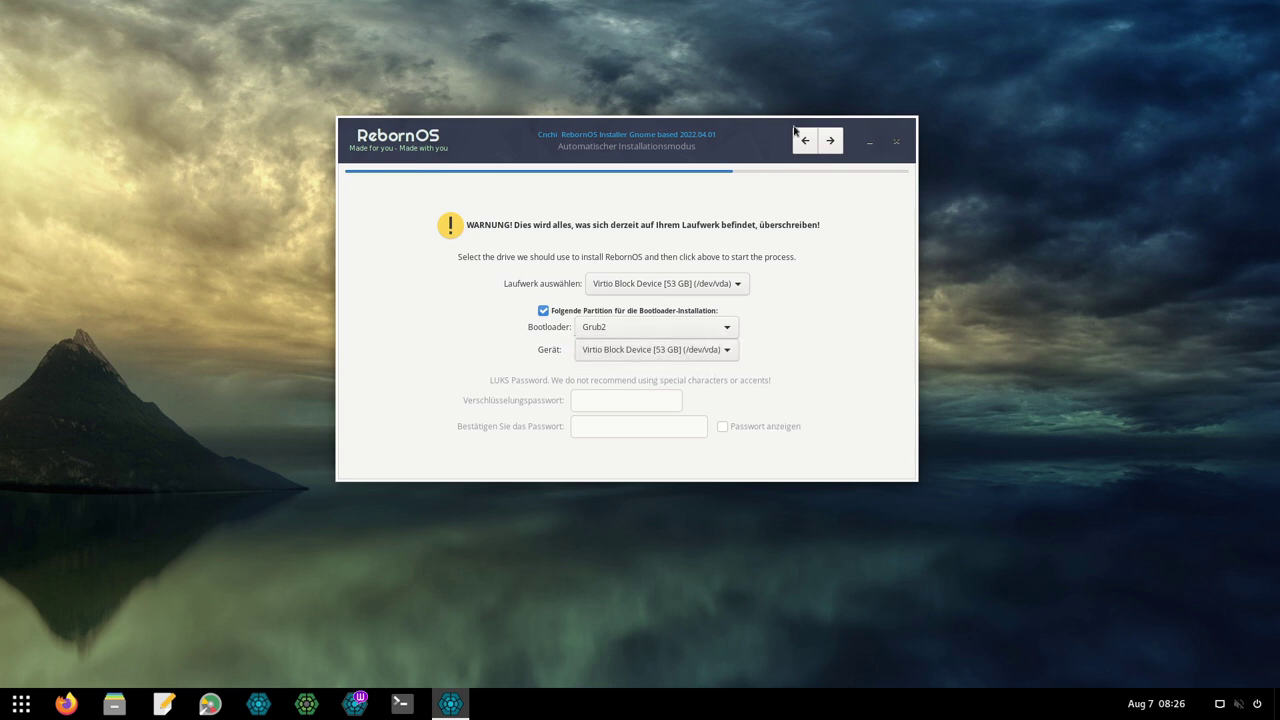
click(827, 140)
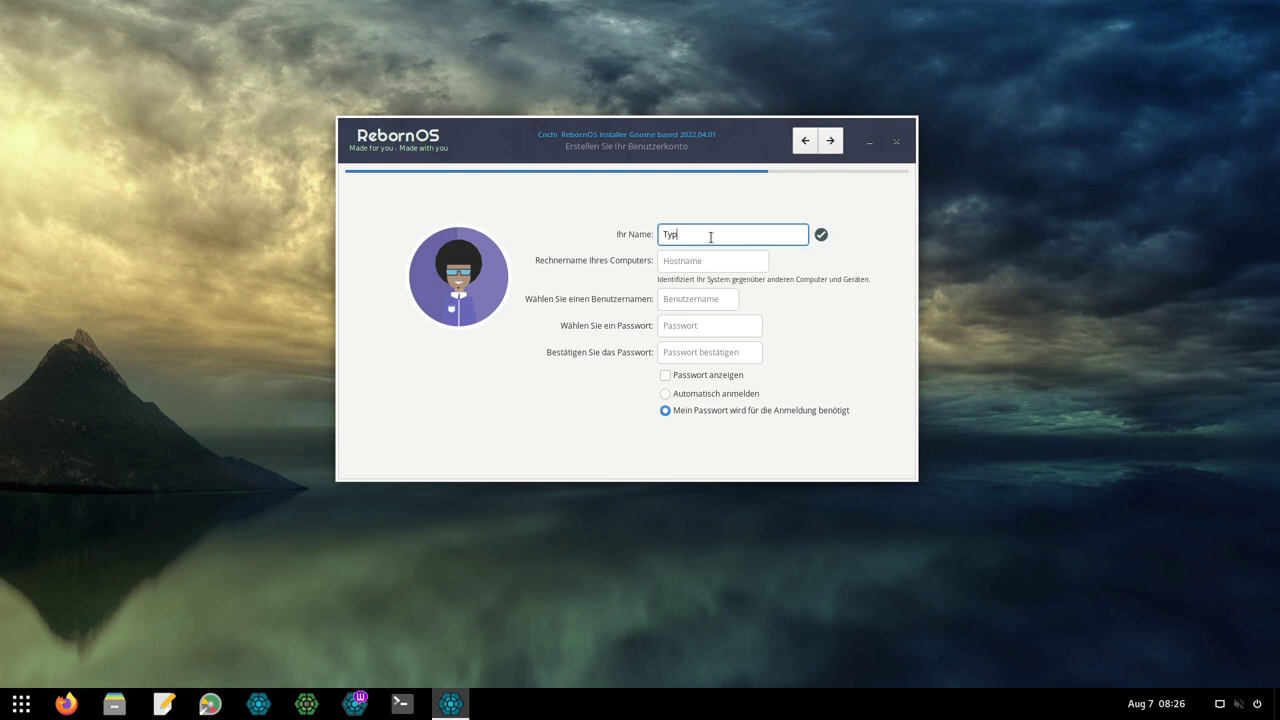
Enter the user's name, computer name rebornbox, a username, and a short password twice.
key(Tab)
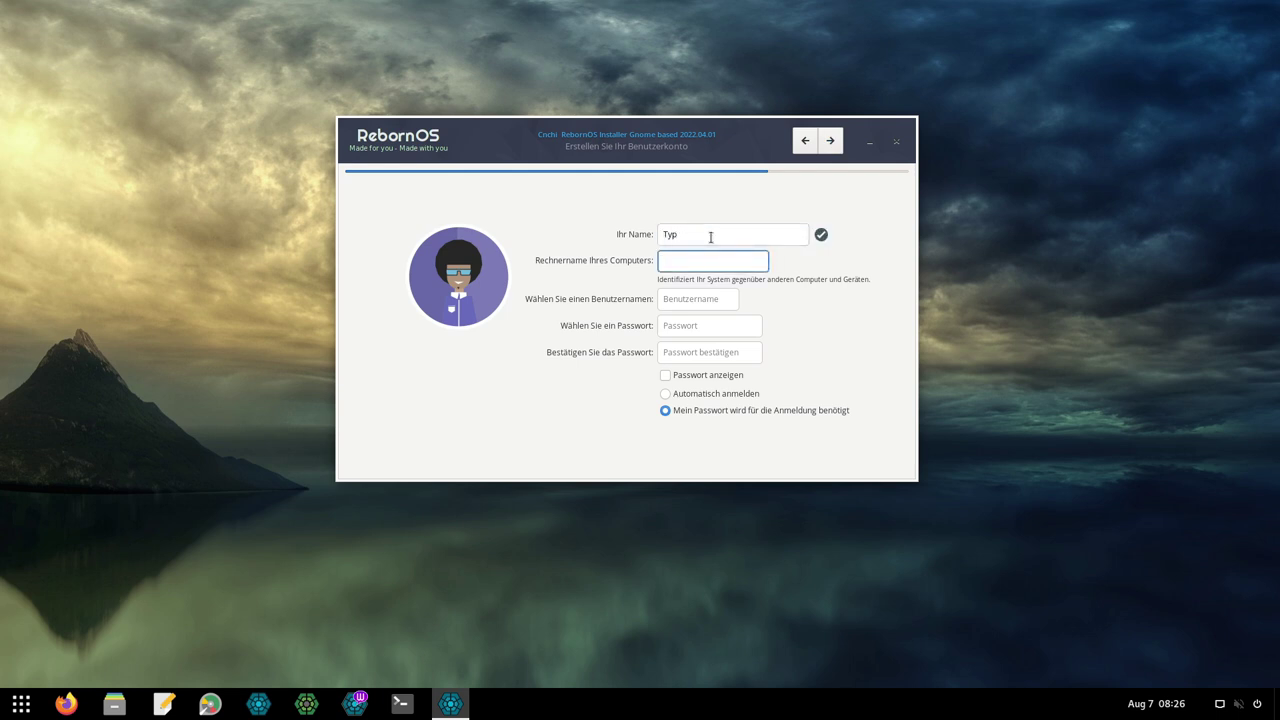
key(Tab)
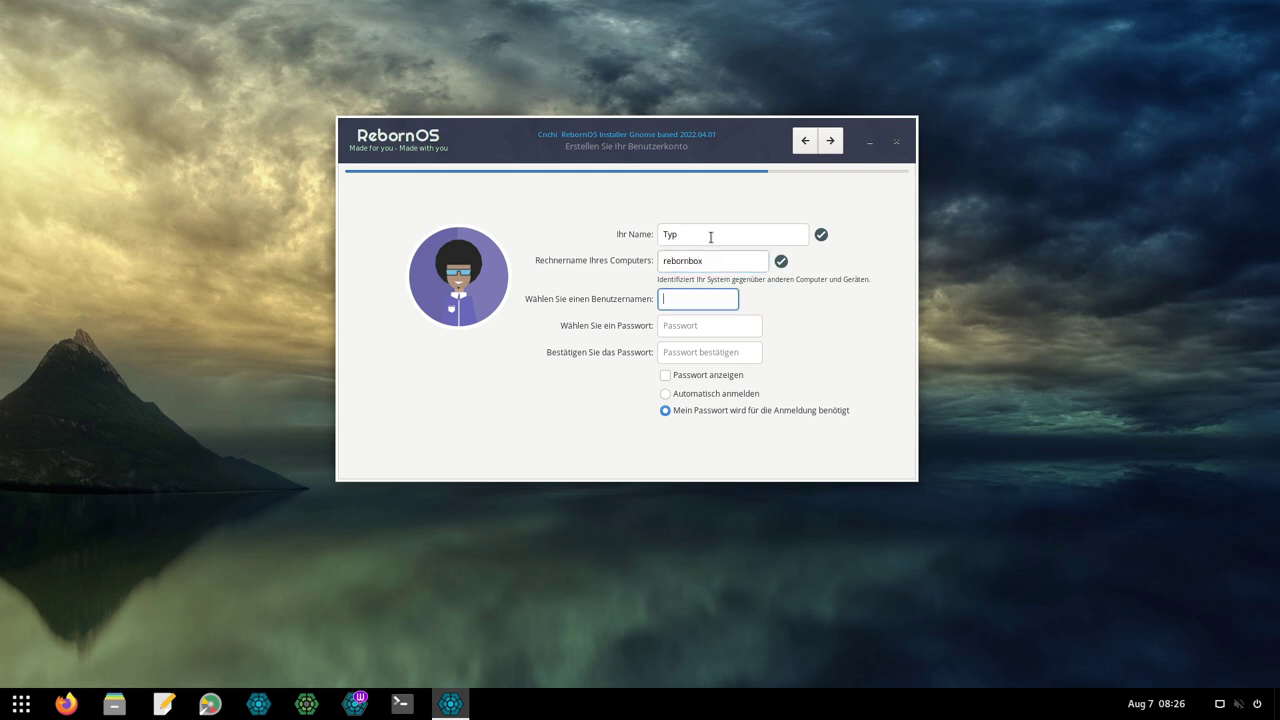
key(Tab)
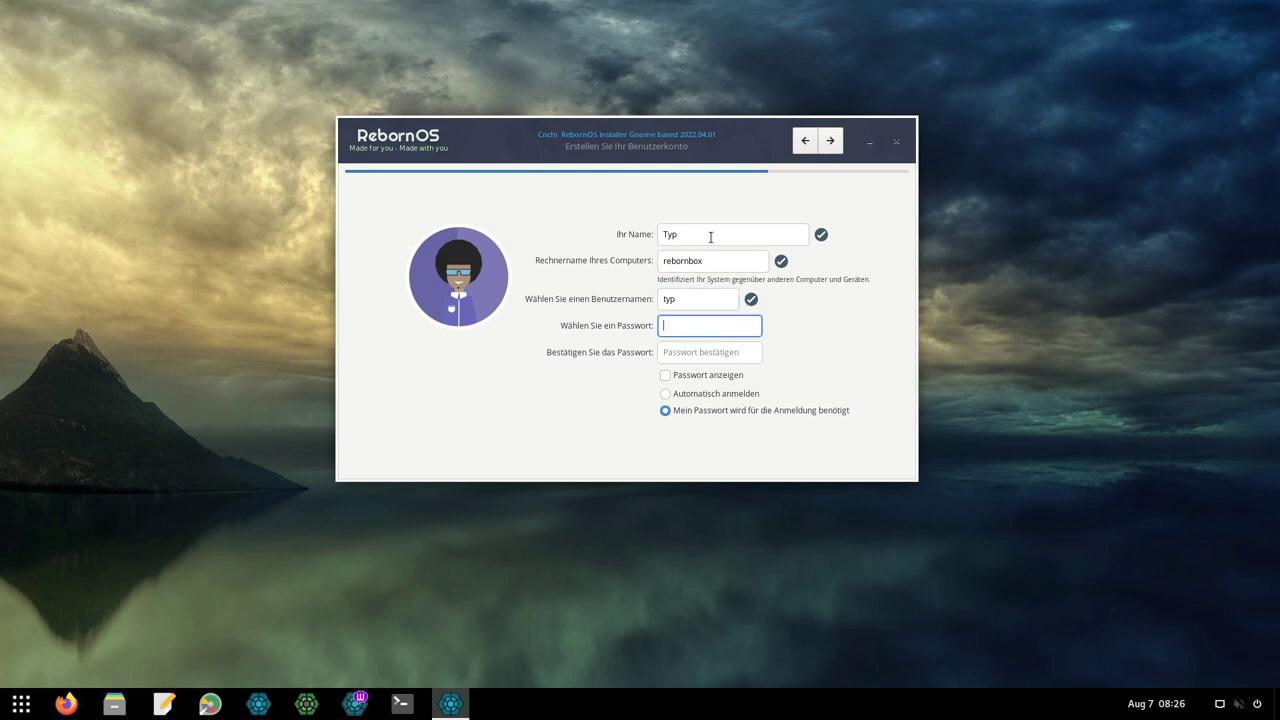
key(Tab)
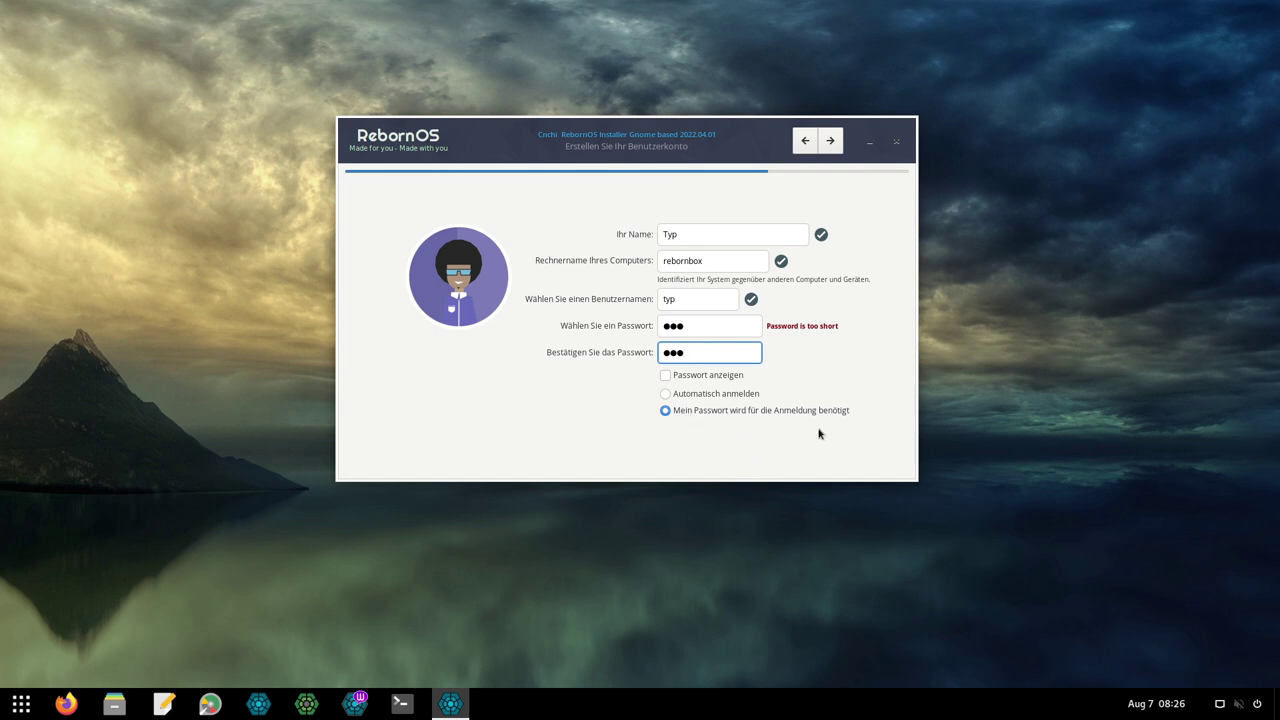
Review the installation summary, confirm erasing the disk with Ja, and restart once installed.
click(830, 140)
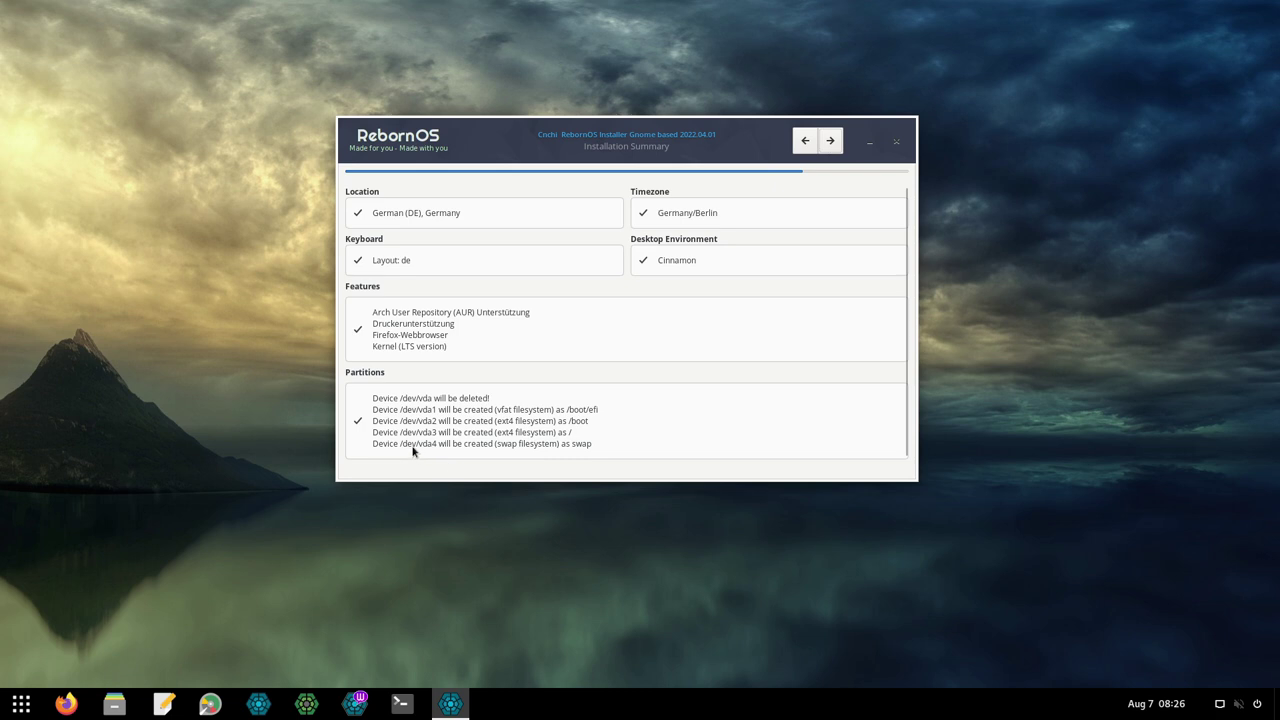
click(830, 140)
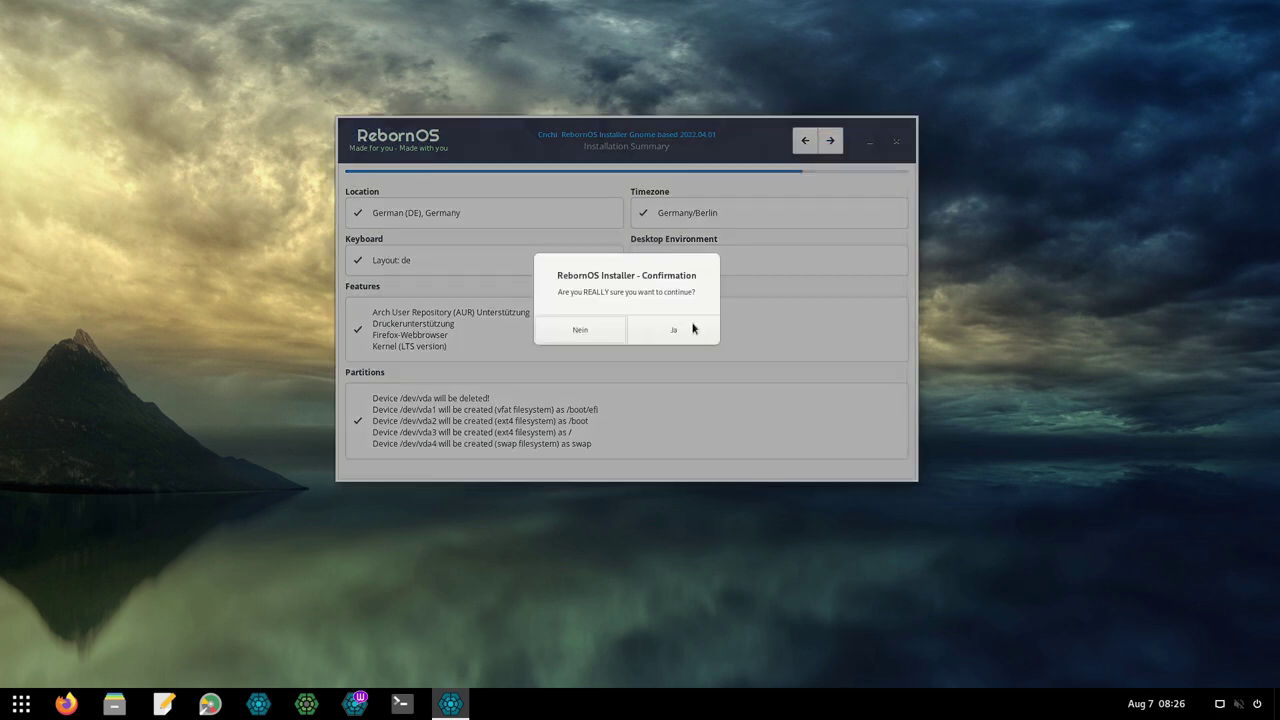
click(691, 327)
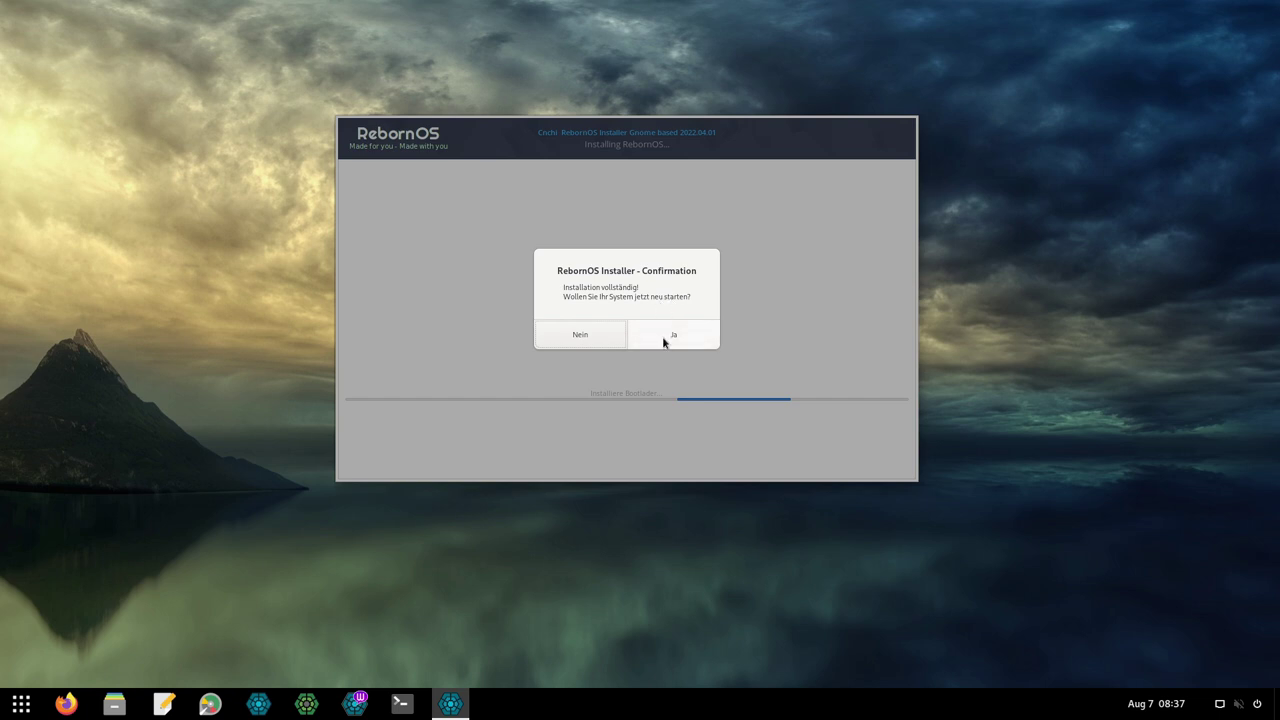
click(678, 330)
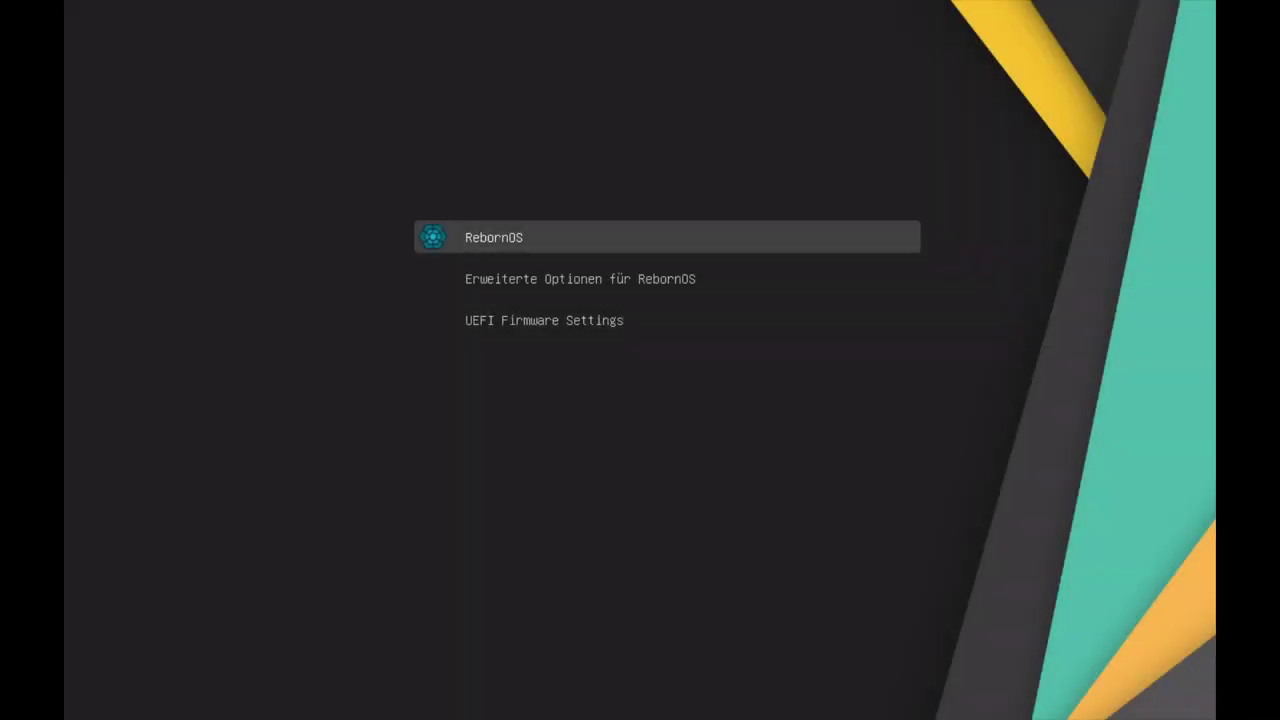
Browse the Erweiterte Optionen kernel entries, including Fallback and LTS Kernel, then return.
key(Down)
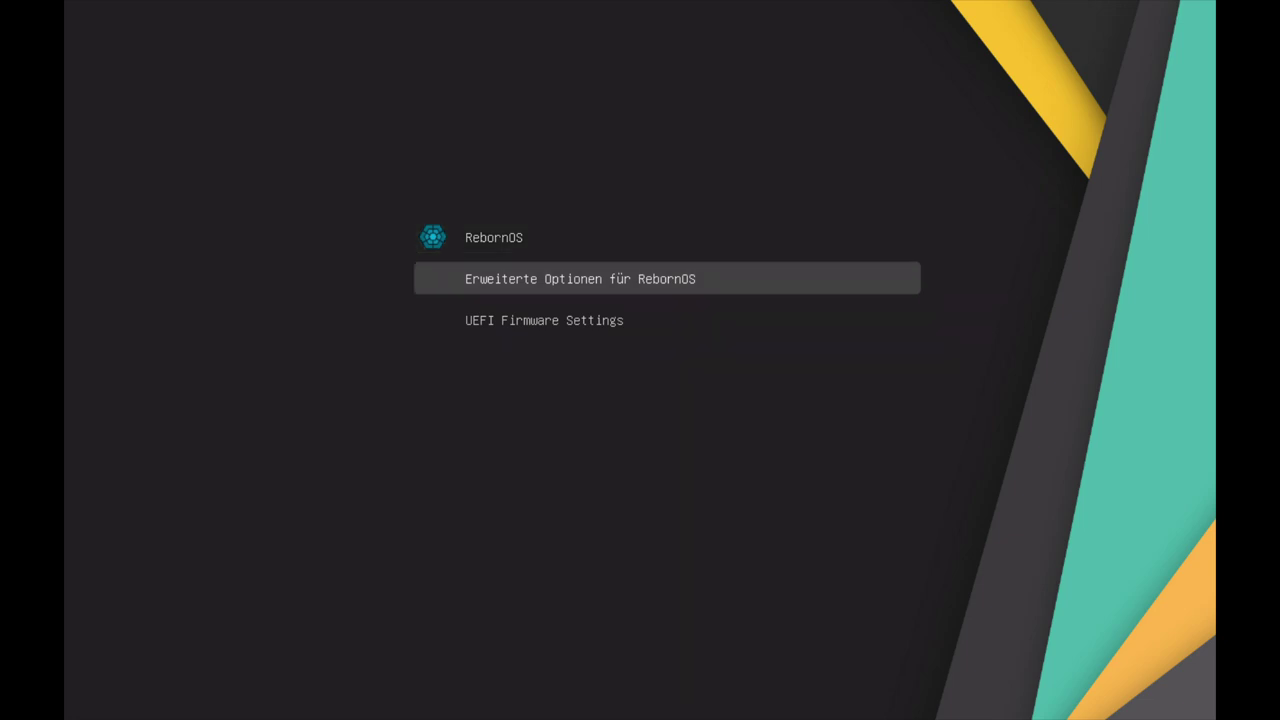
key(Return)
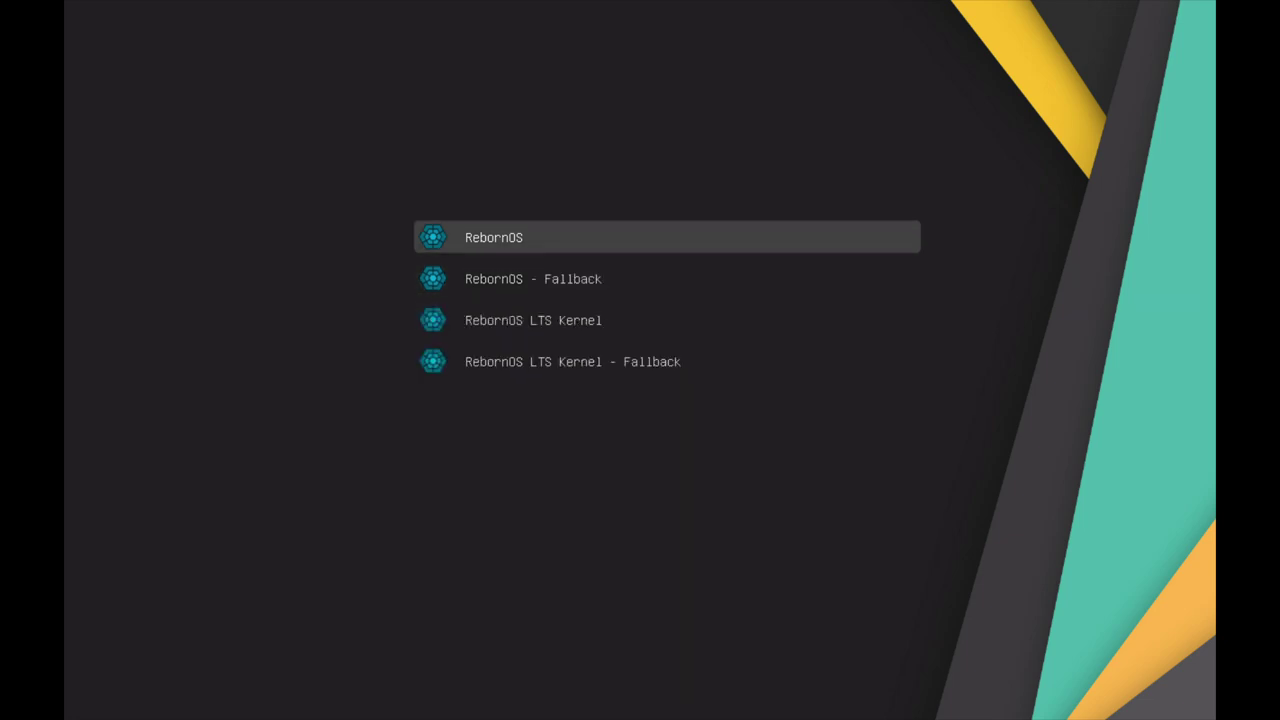
key(Down)
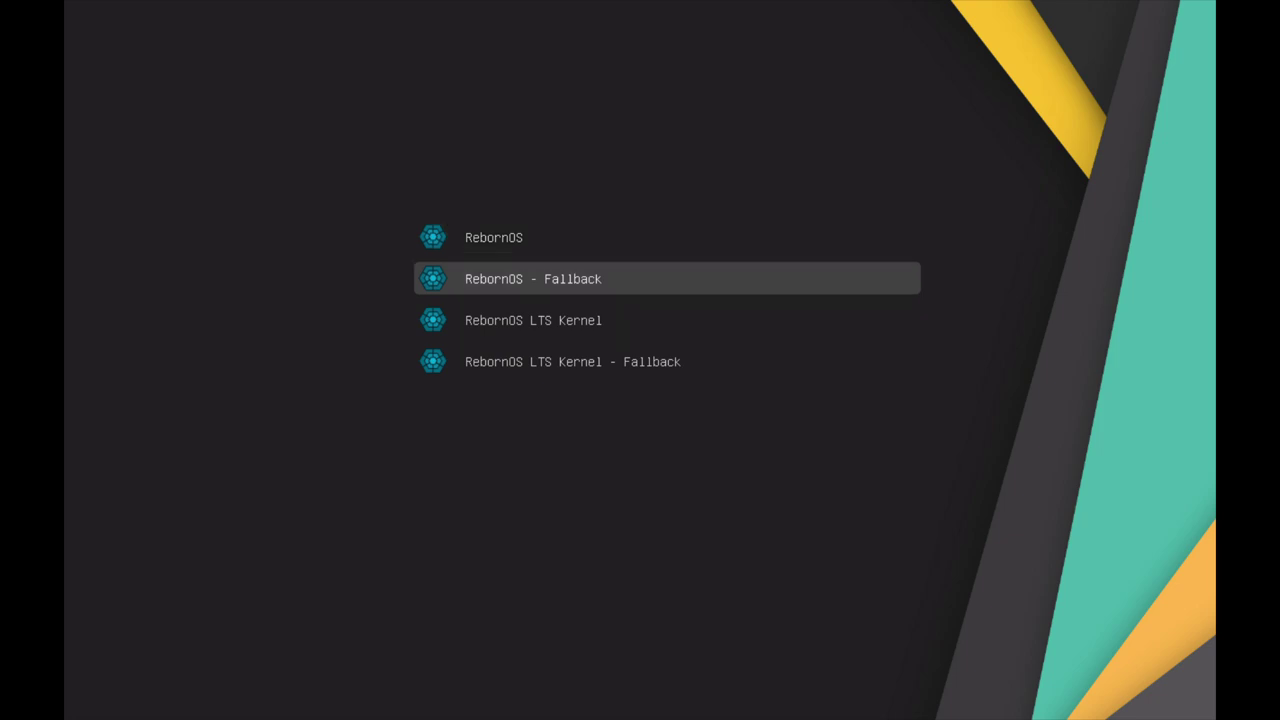
key(Down)
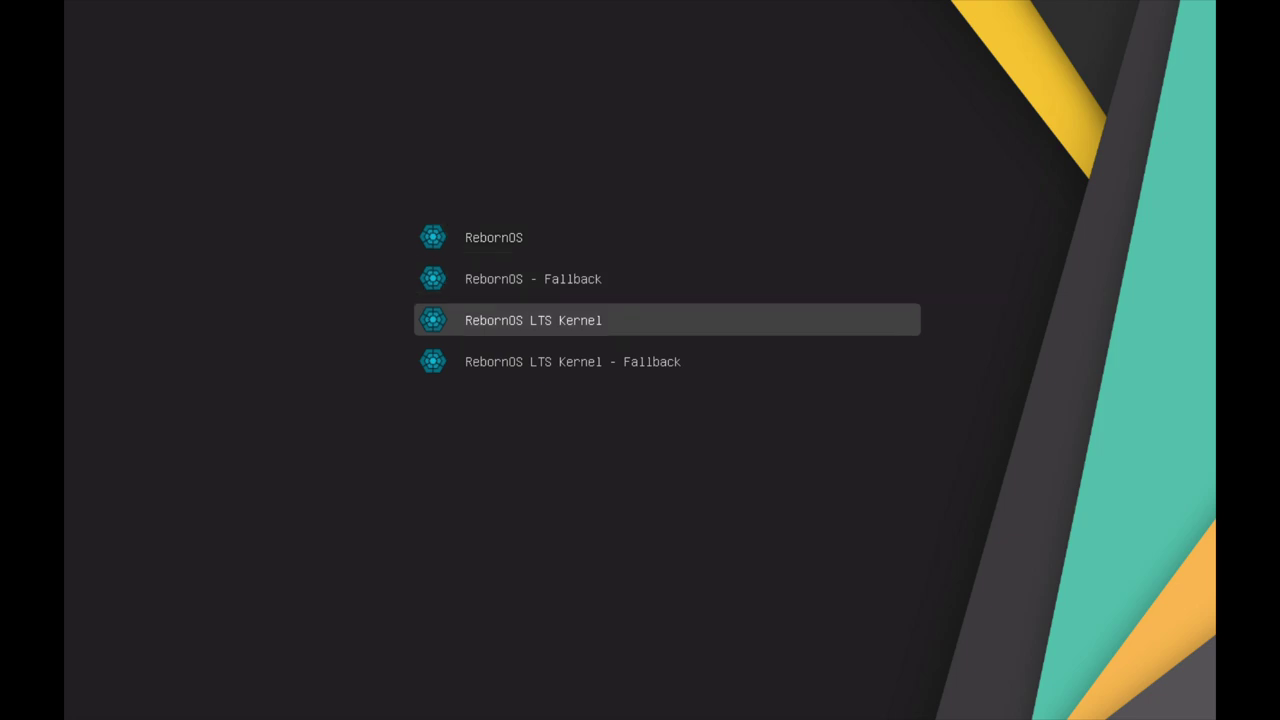
key(Up)
key(Up)
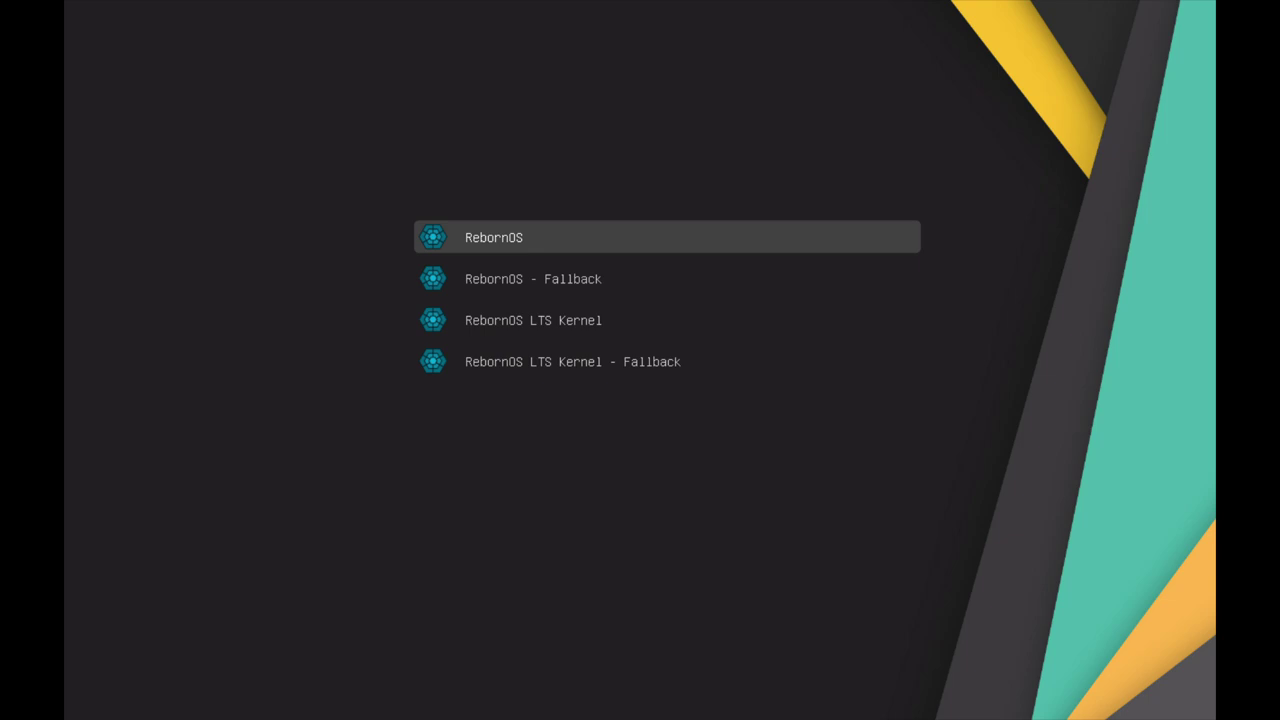
key(Escape)
Boot the default RebornOS entry from the main boot menu.
key(Down)
key(Up)
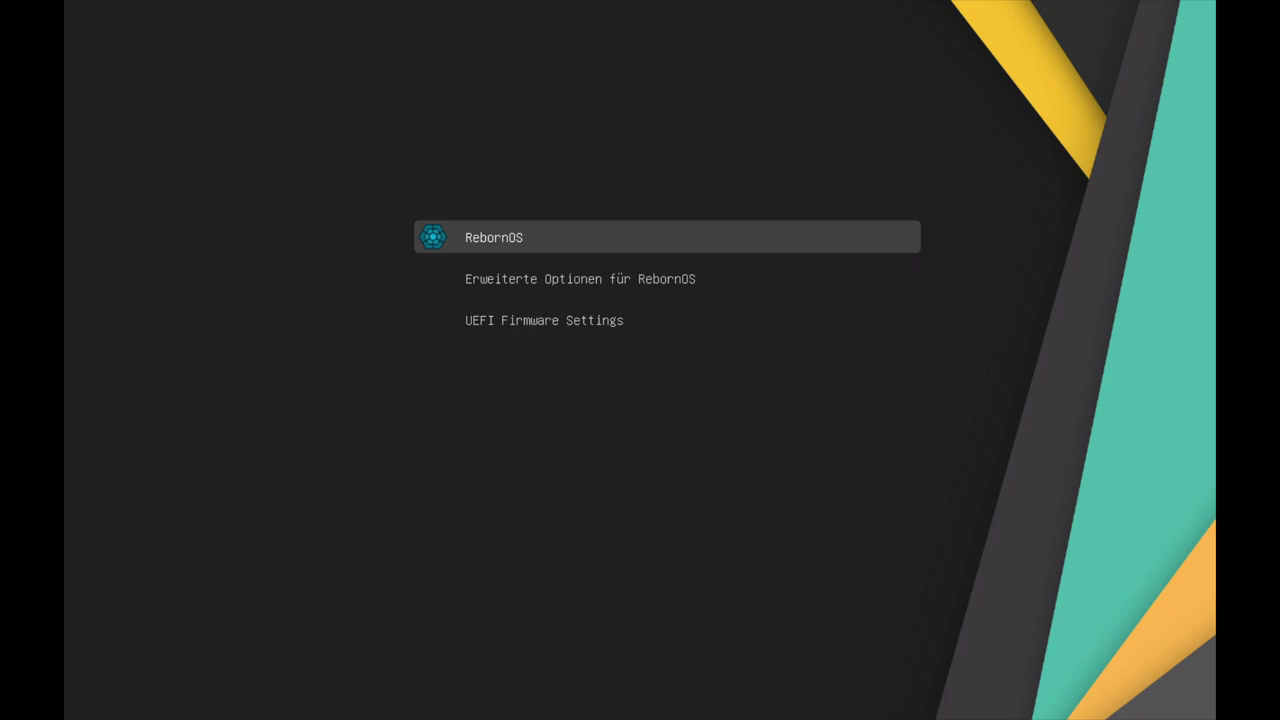
key(Return)
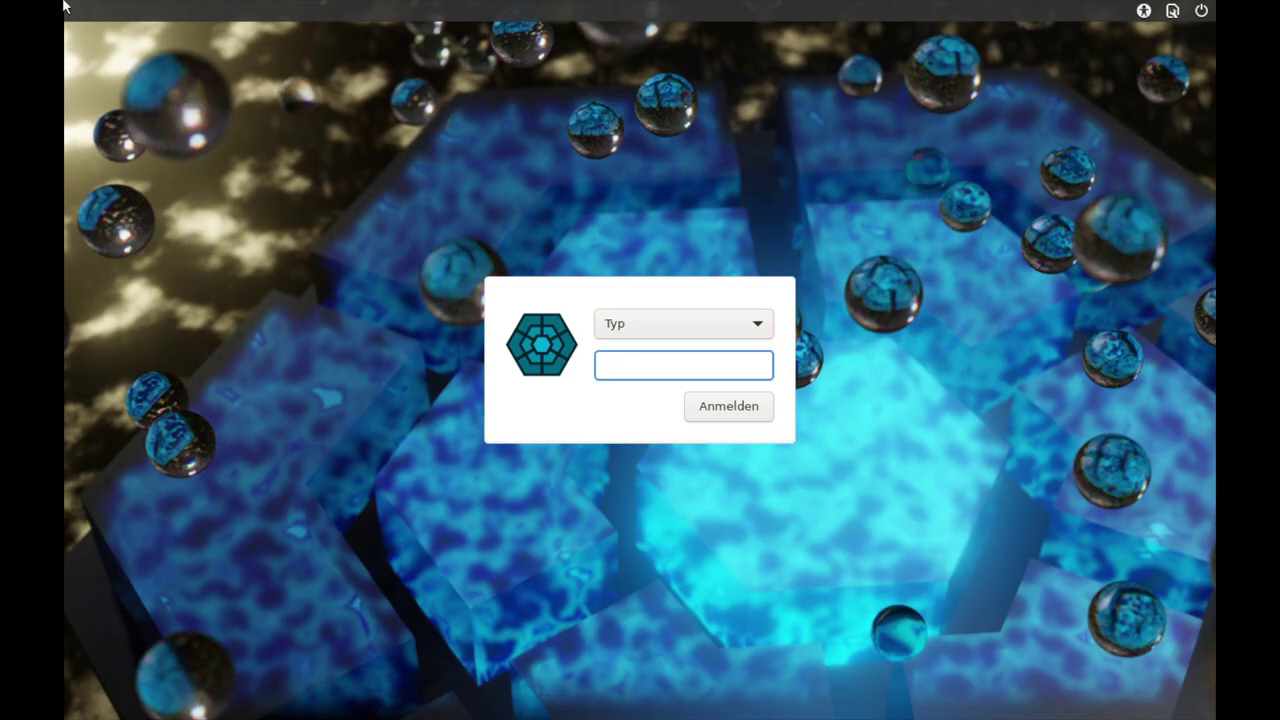
Log in to the Cinnamon desktop with the account password.
text(•••)
key(Return)
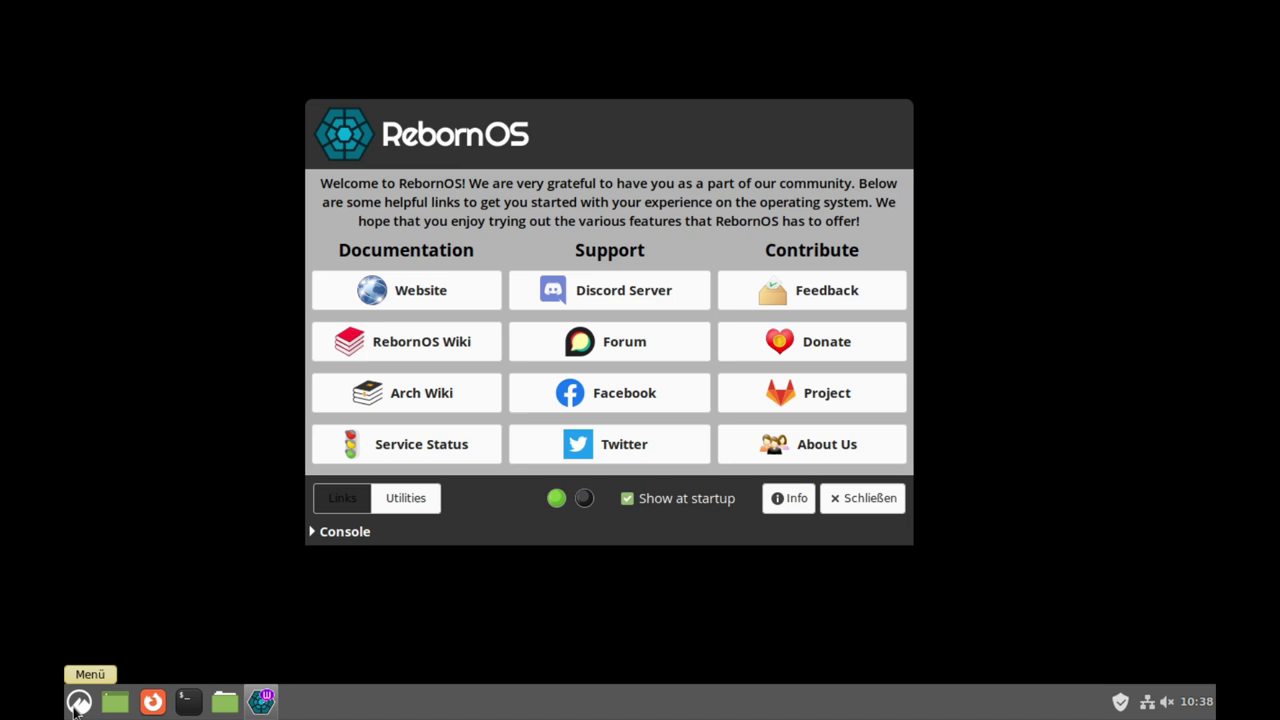
Peek at the Cinnamon menu, nudge the Welcome window left, and open the Service Status page.
click(78, 702)
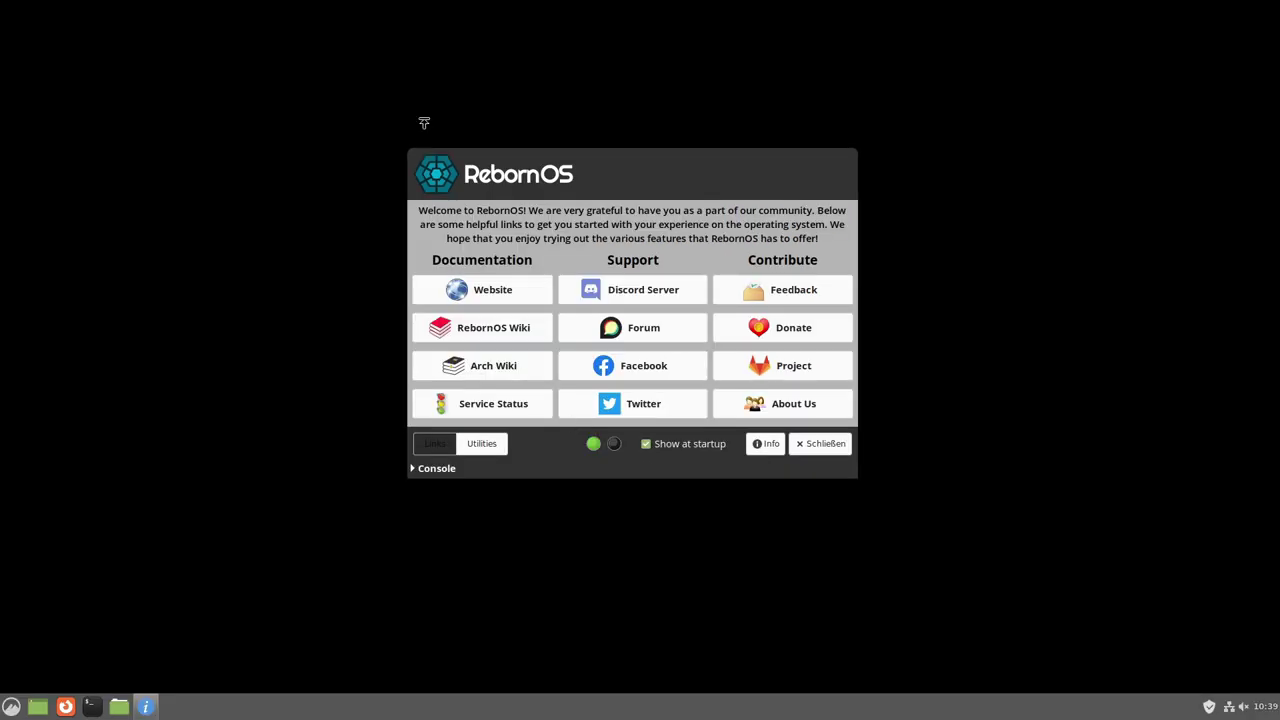
drag(594, 180, 570, 184)
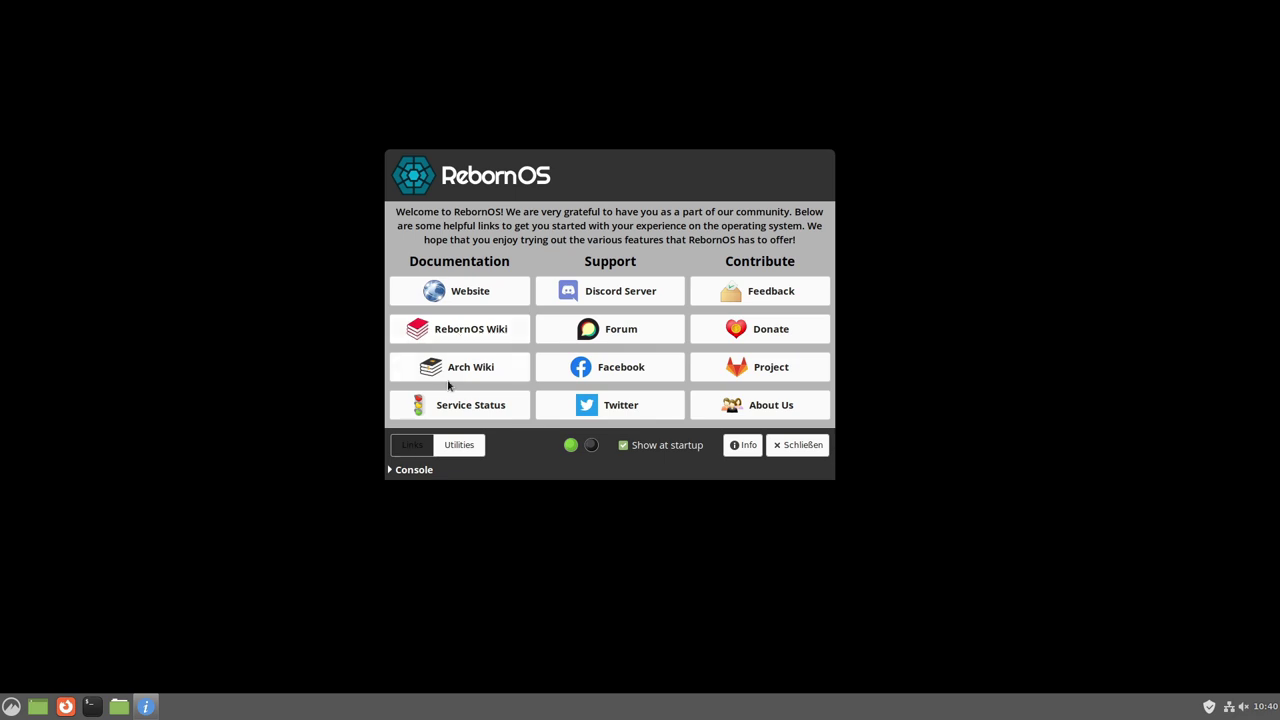
click(457, 408)
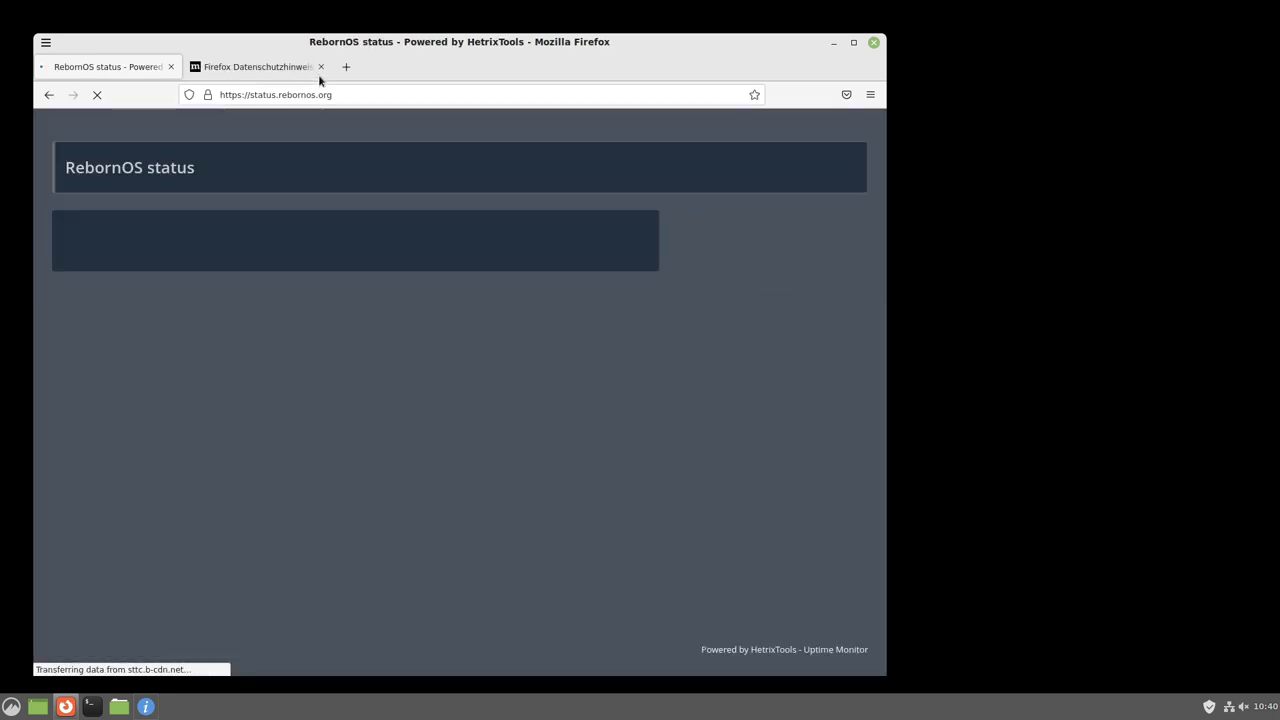
Dismiss the privacy tab, maximize Firefox, scroll through the 99.2332% uptime status page, then close Firefox.
click(320, 67)
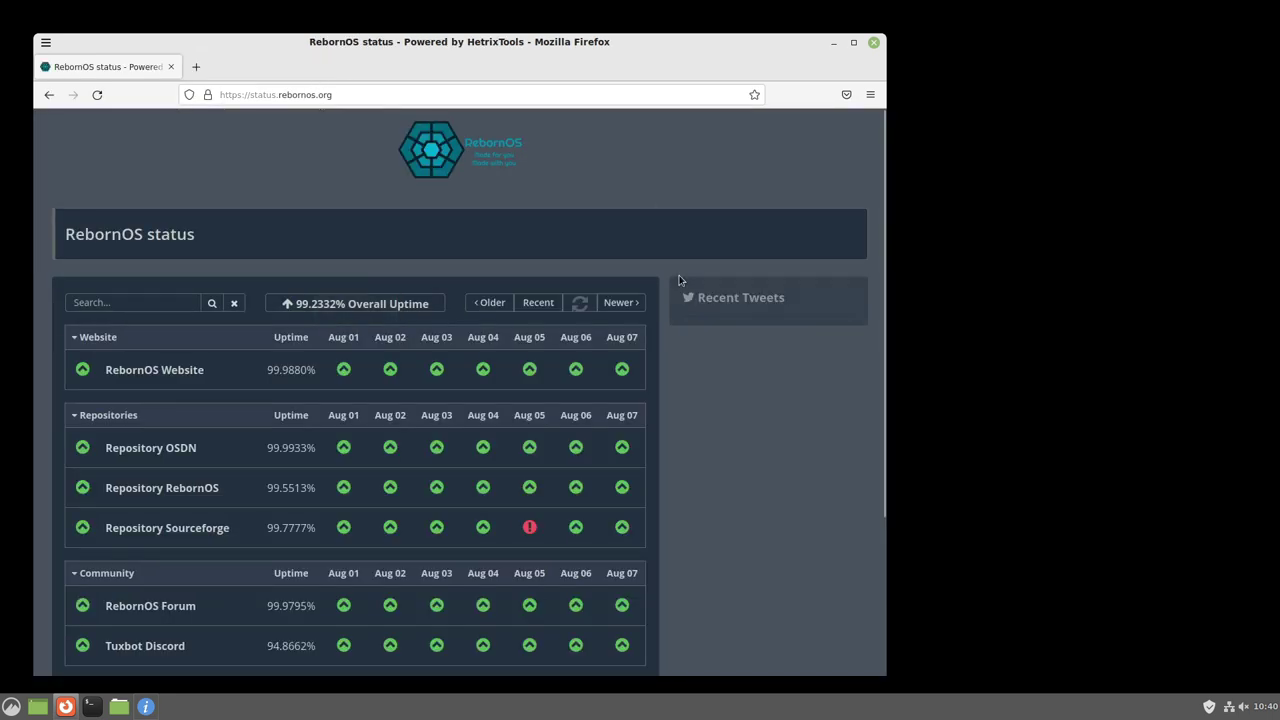
click(852, 43)
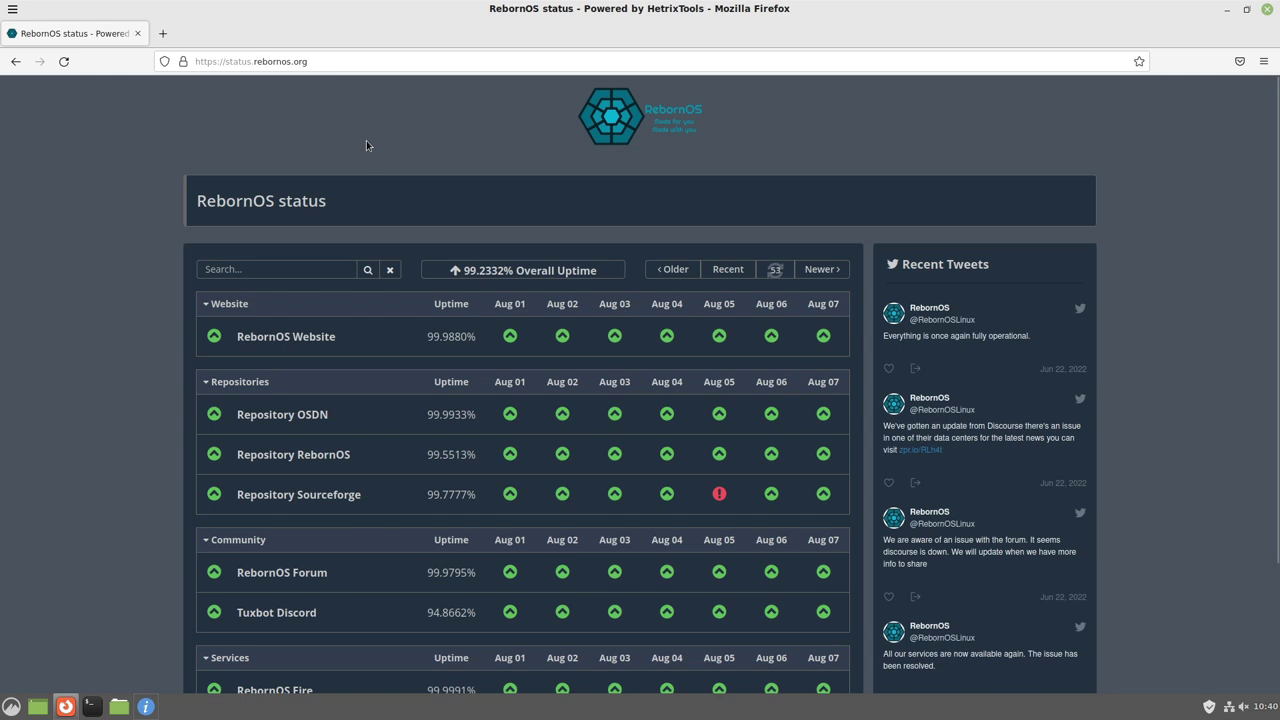
scroll(443, 295, down, 3)
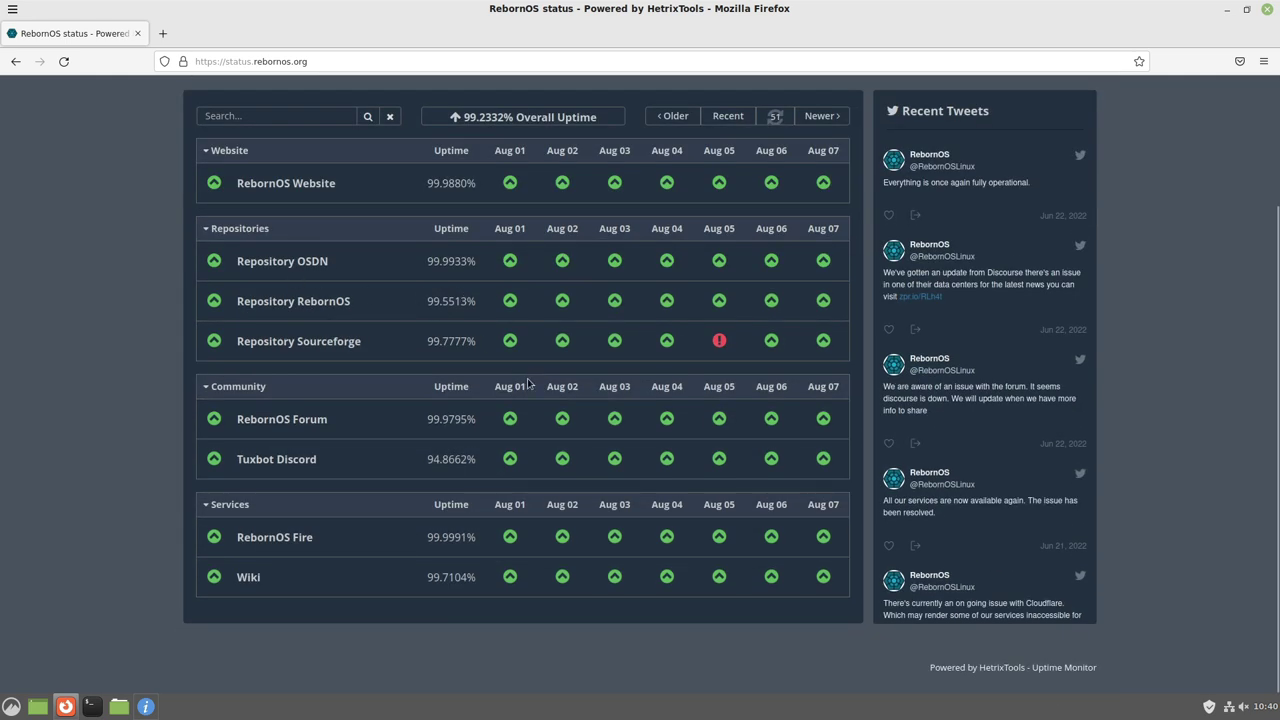
scroll(531, 385, up, 2)
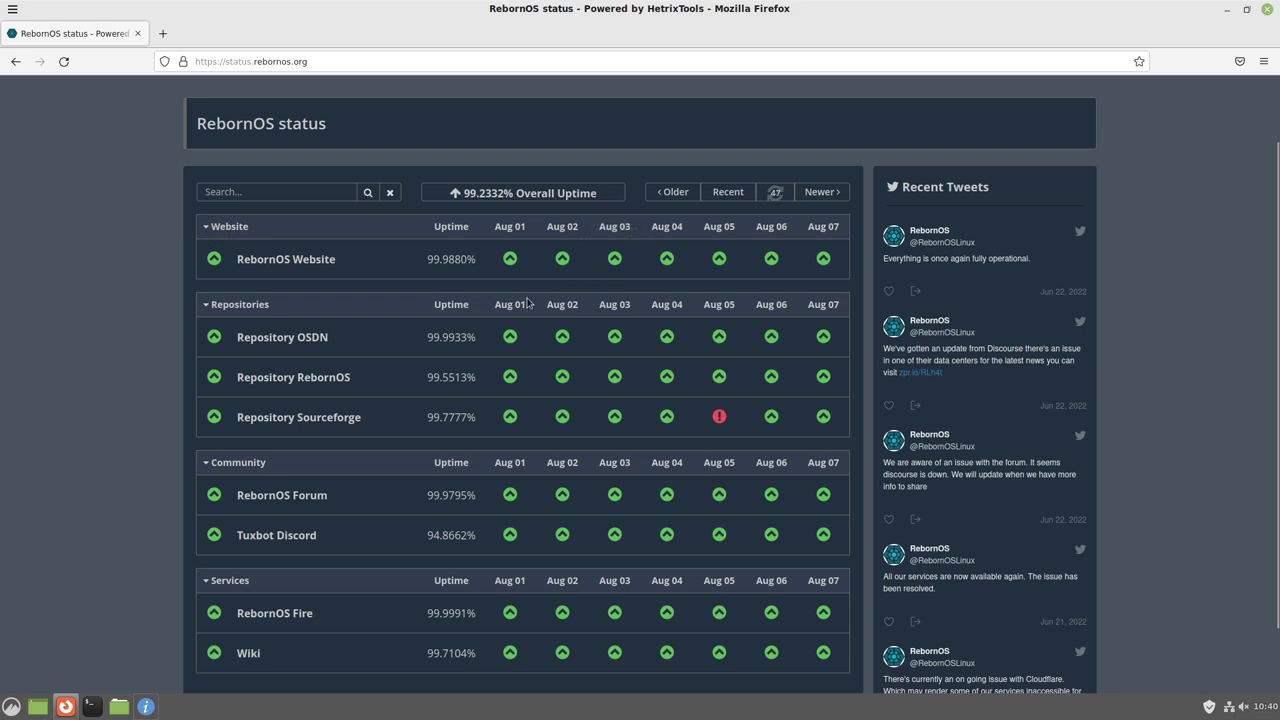
scroll(651, 437, down, 1)
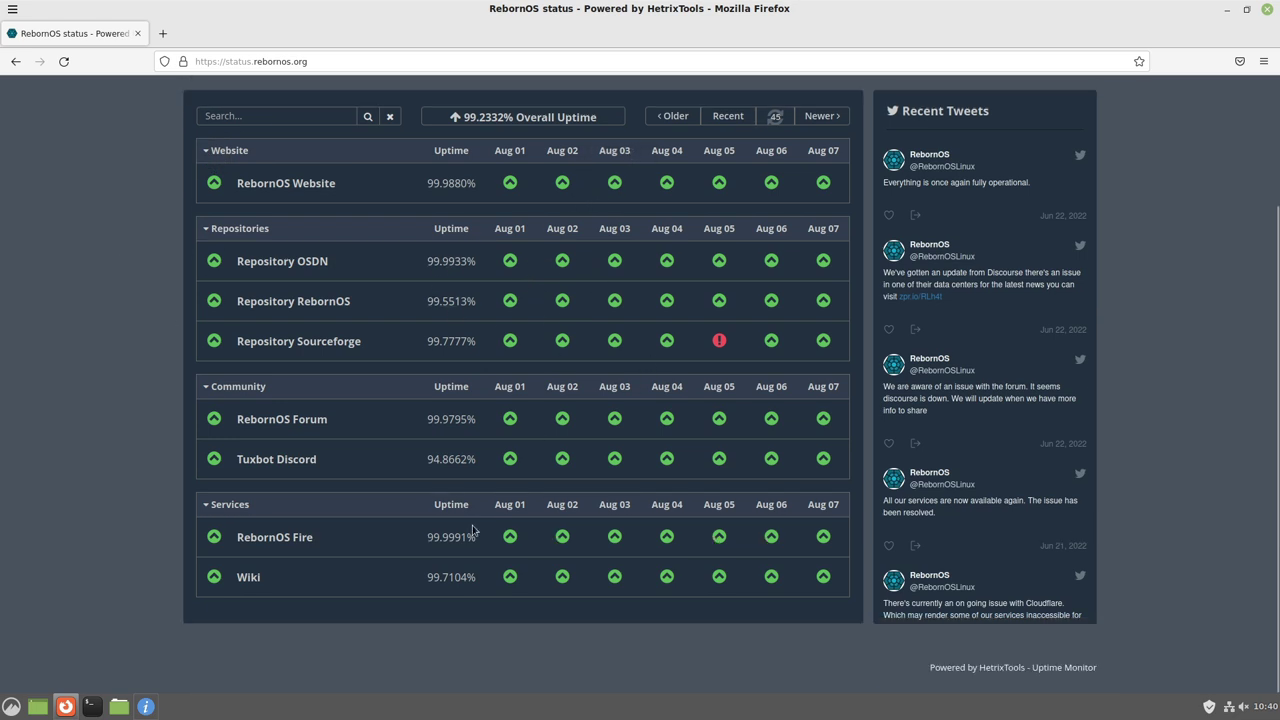
scroll(655, 400, up, 3)
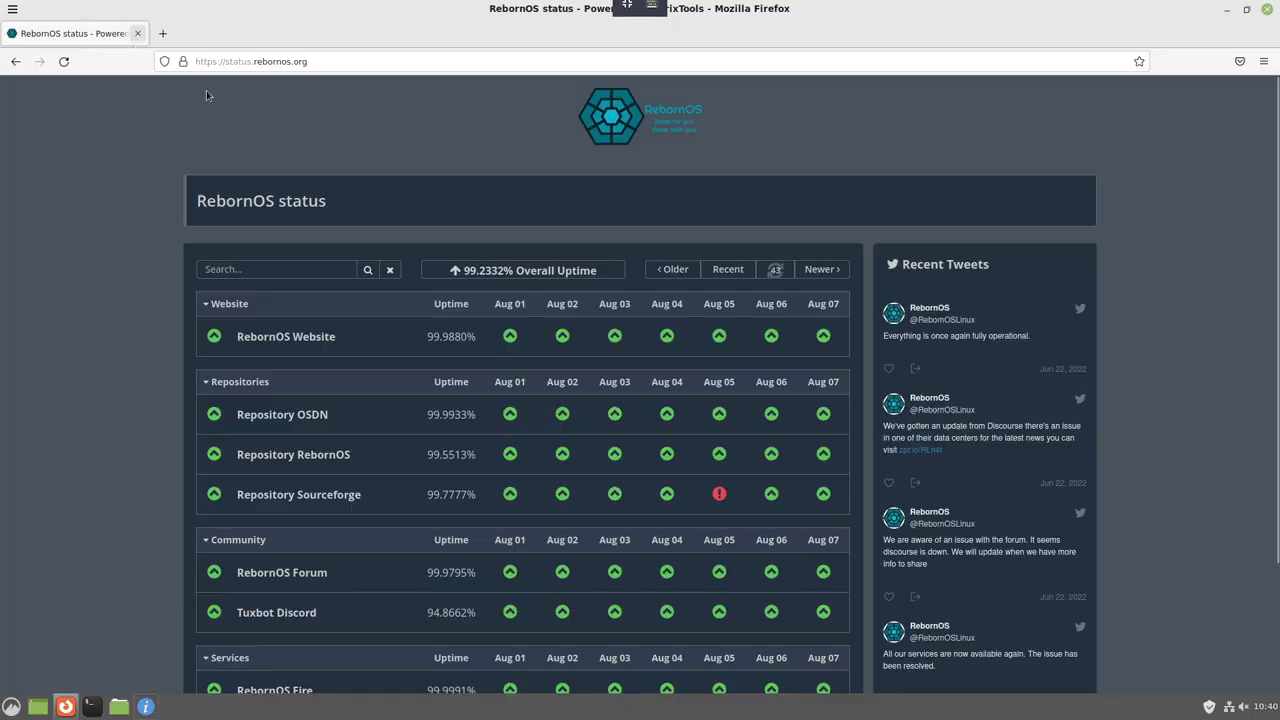
click(137, 33)
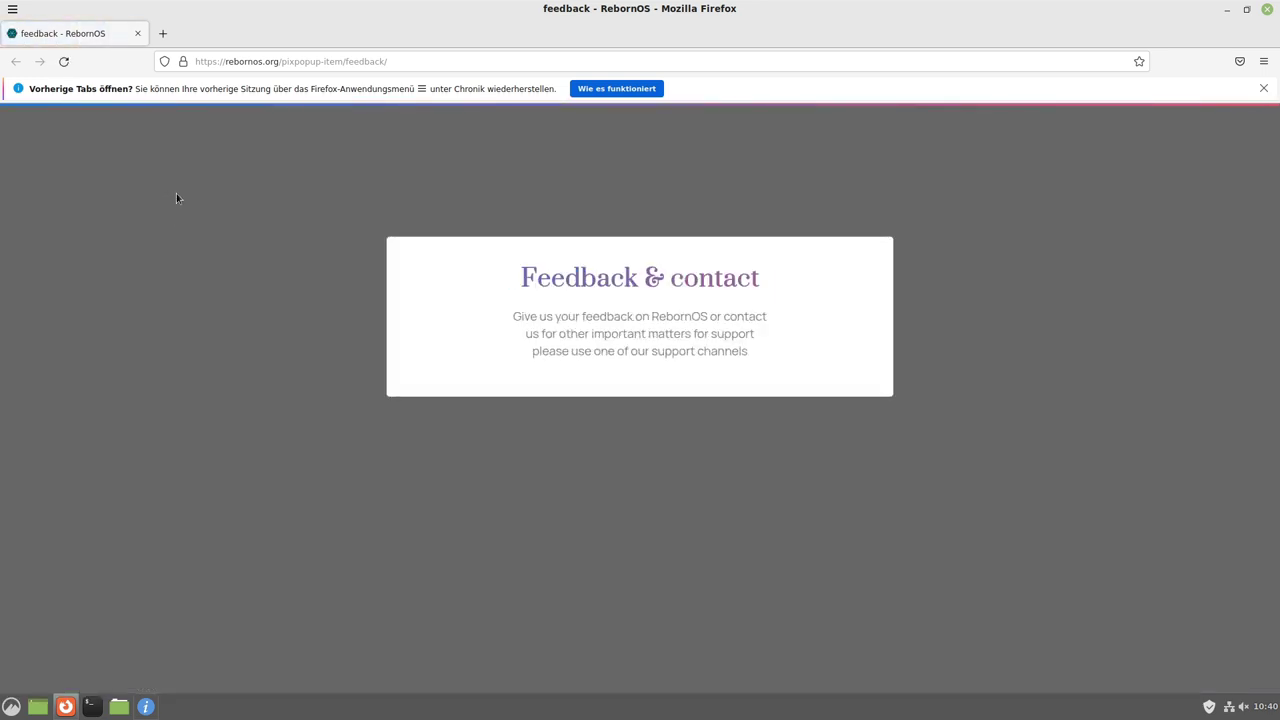
Close the feedback page, browse the RebornOS GitLab project and its cnchi installers subgroup, then close Firefox.
click(136, 34)
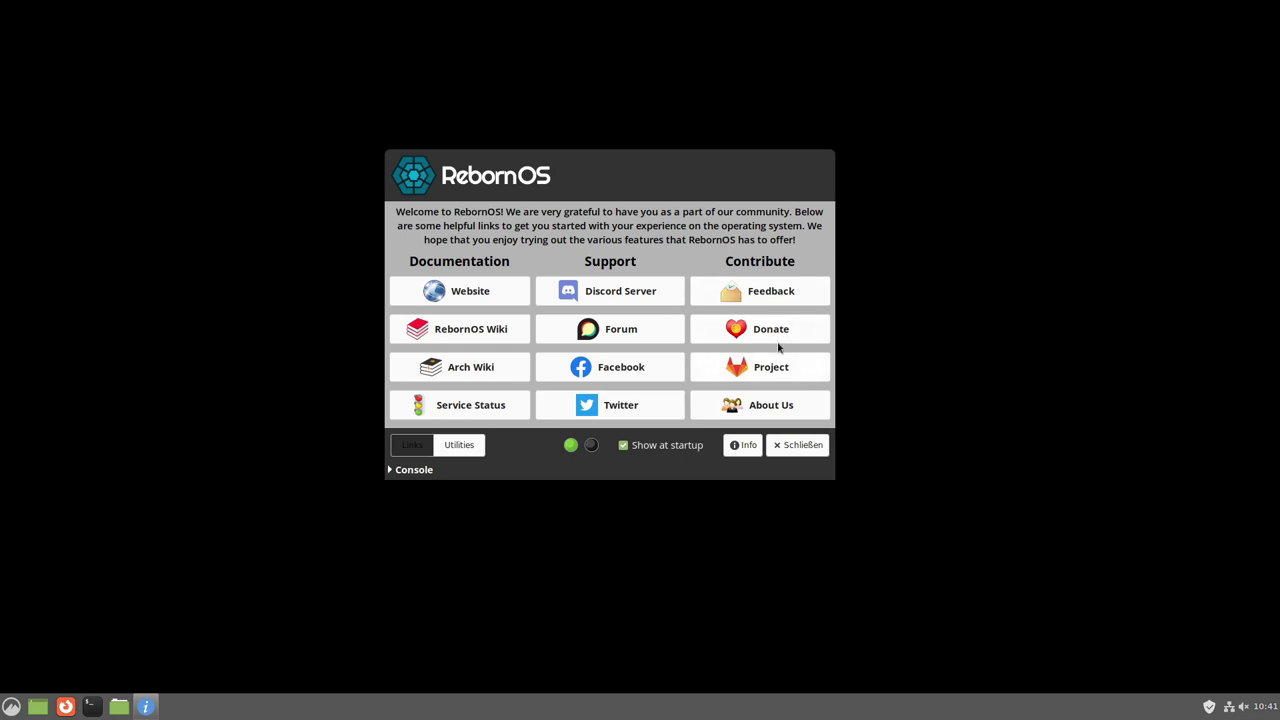
click(772, 367)
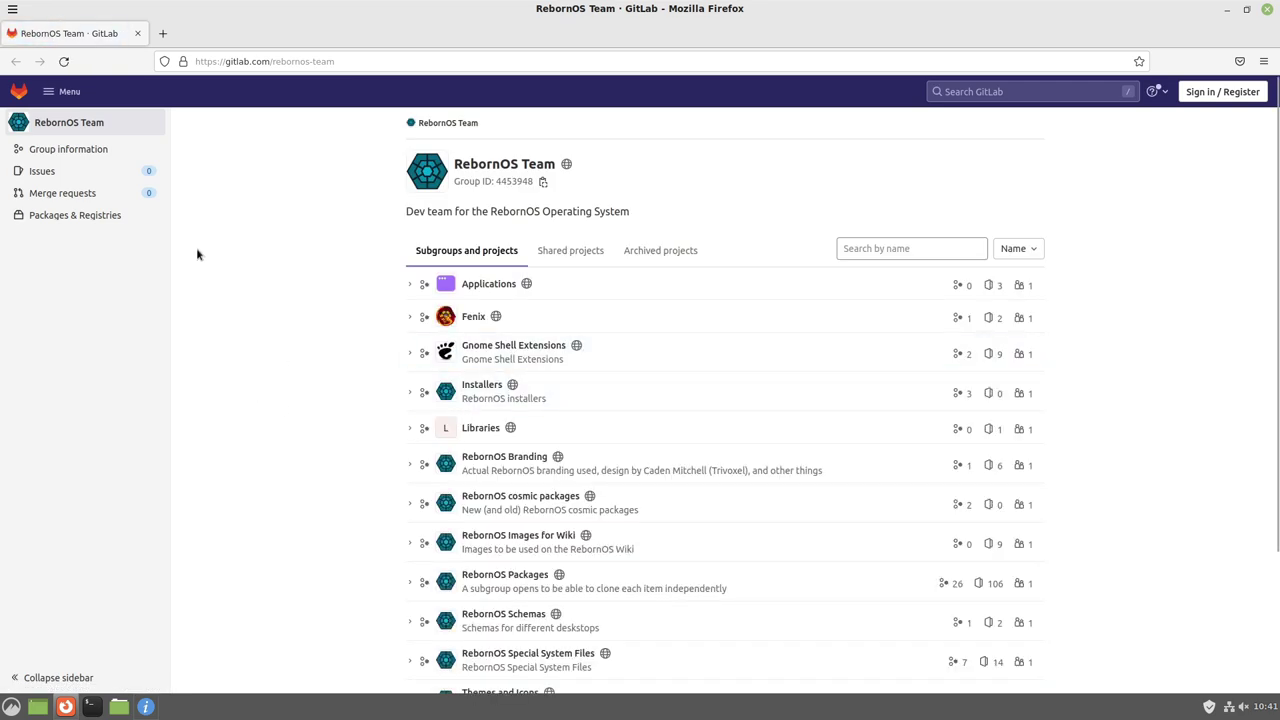
scroll(283, 291, down, 3)
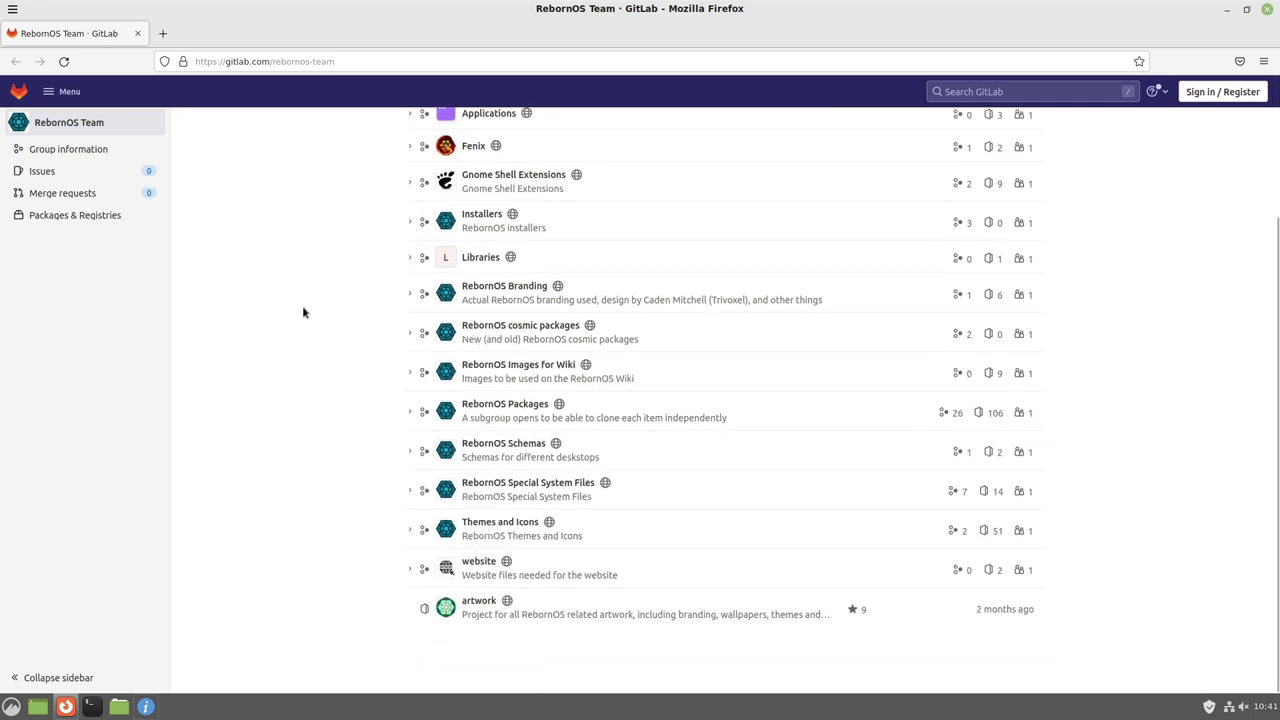
scroll(316, 334, up, 3)
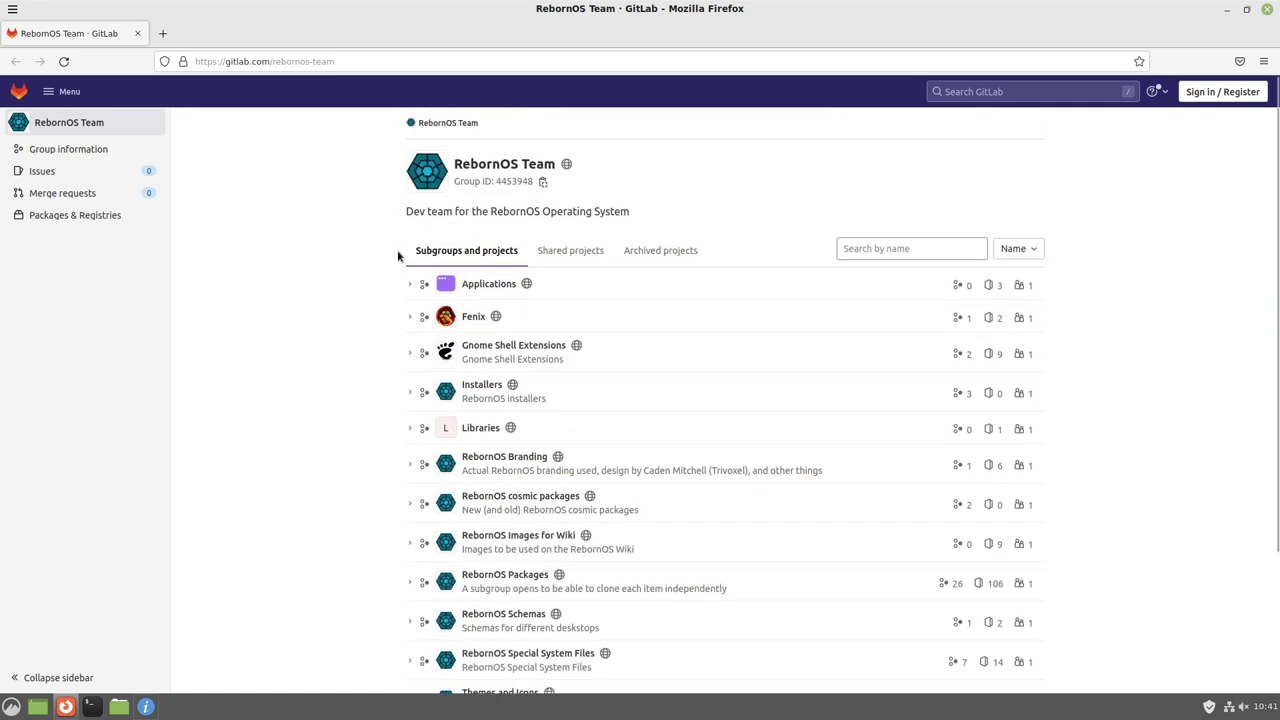
scroll(470, 270, down, 3)
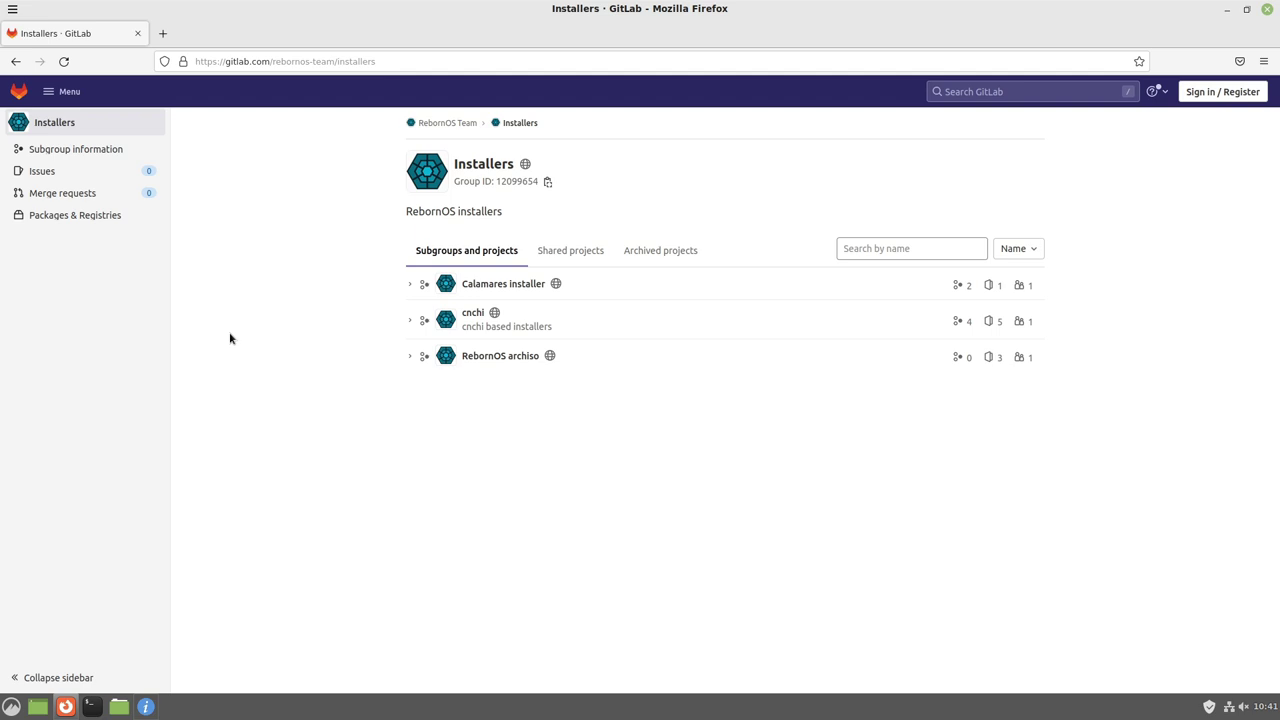
click(486, 328)
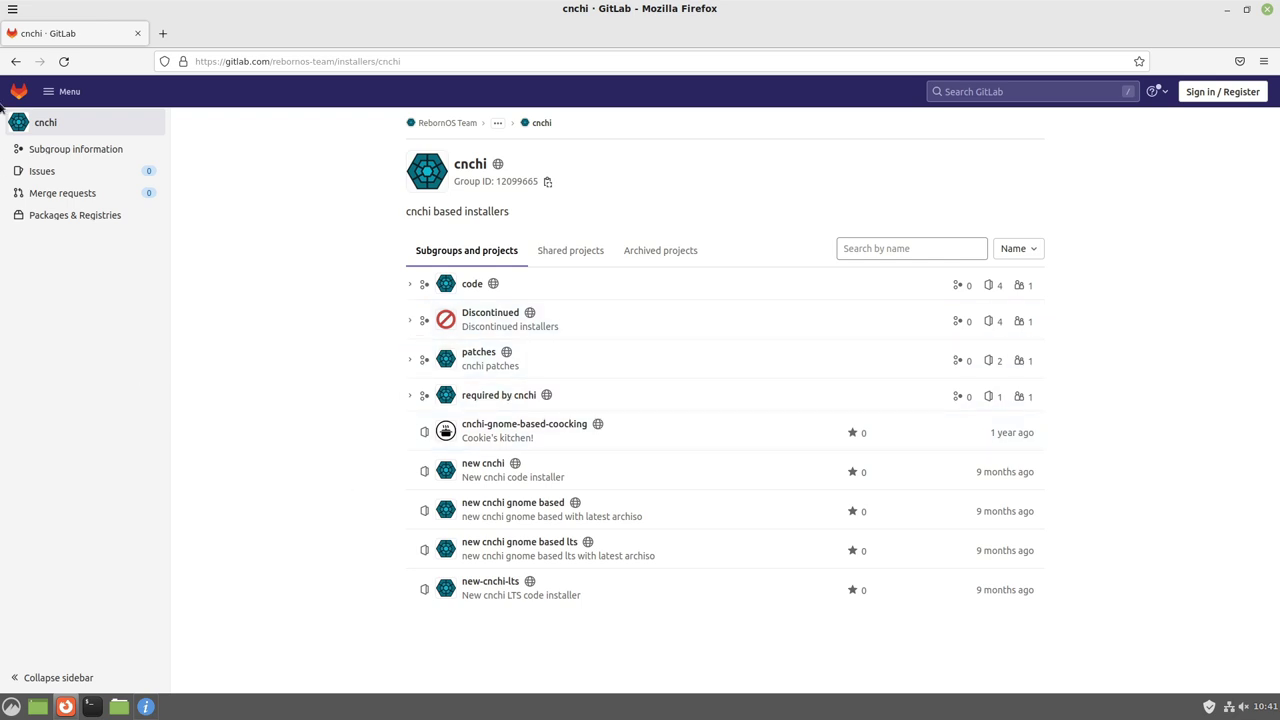
click(136, 34)
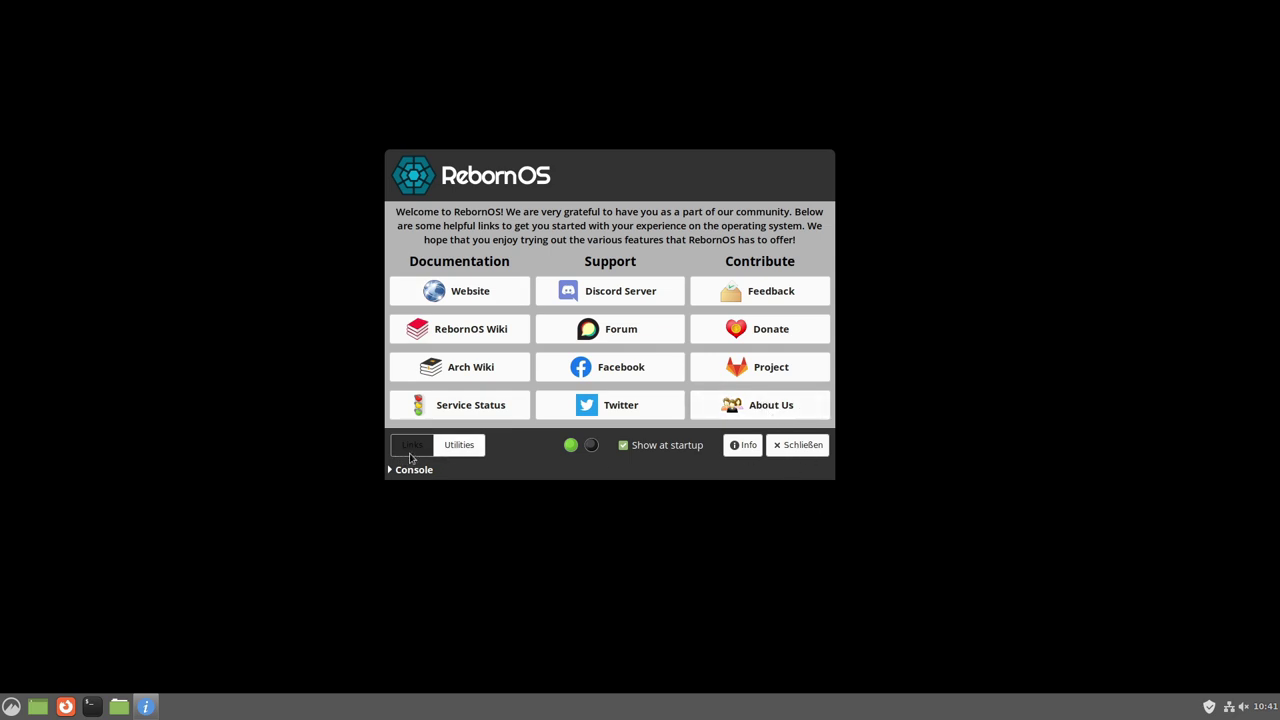
Show the Welcome Utilities list, drag the installation notice aside and dismiss it, and launch RebornOS FIRE.
click(458, 447)
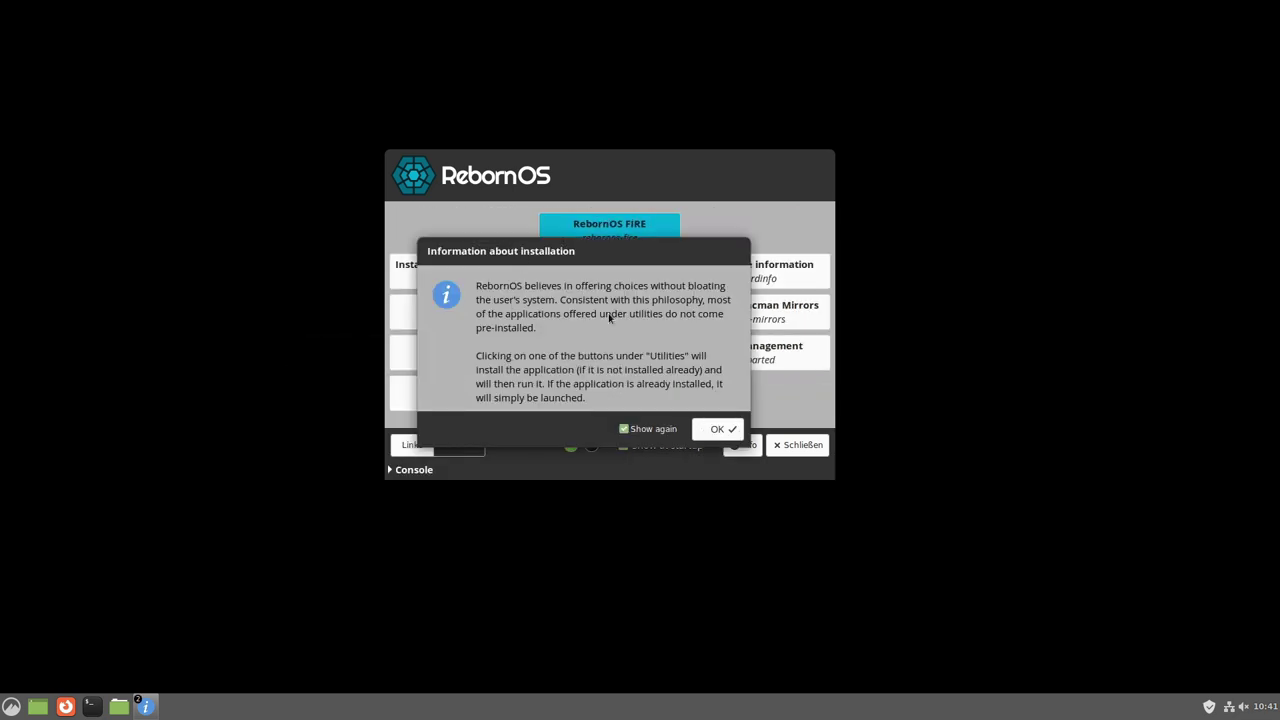
drag(570, 257, 637, 309)
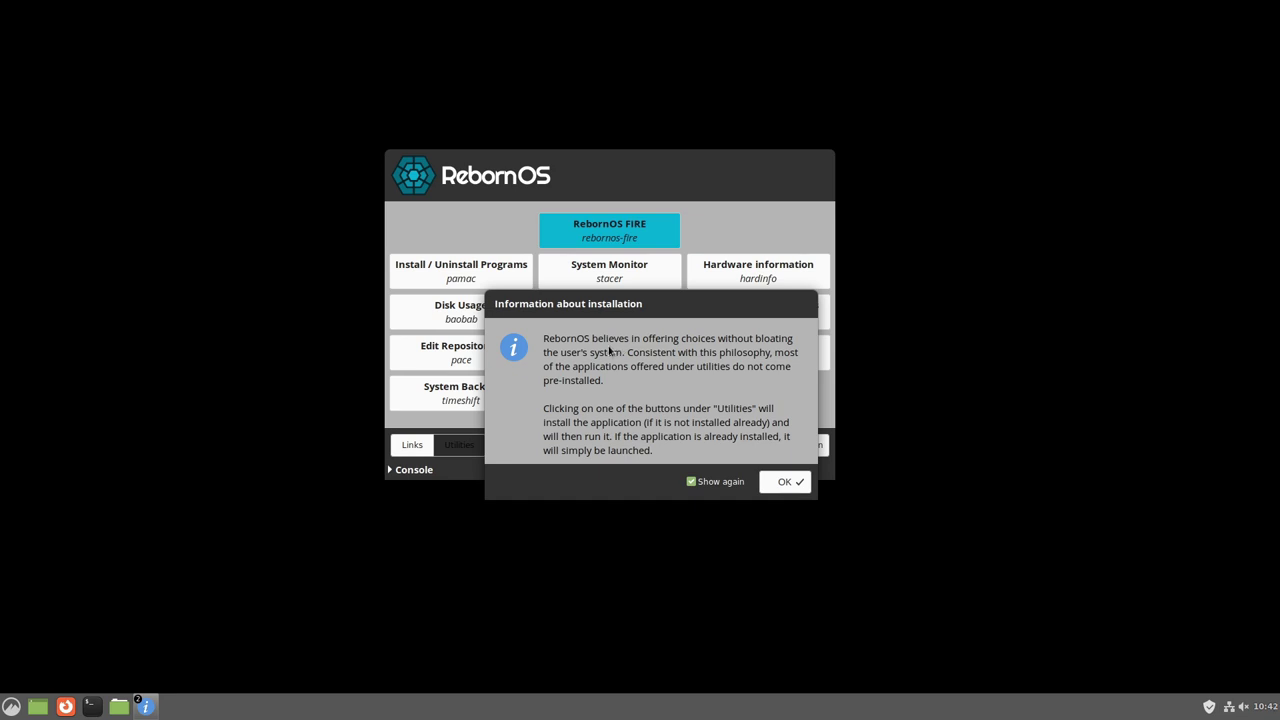
drag(618, 305, 968, 297)
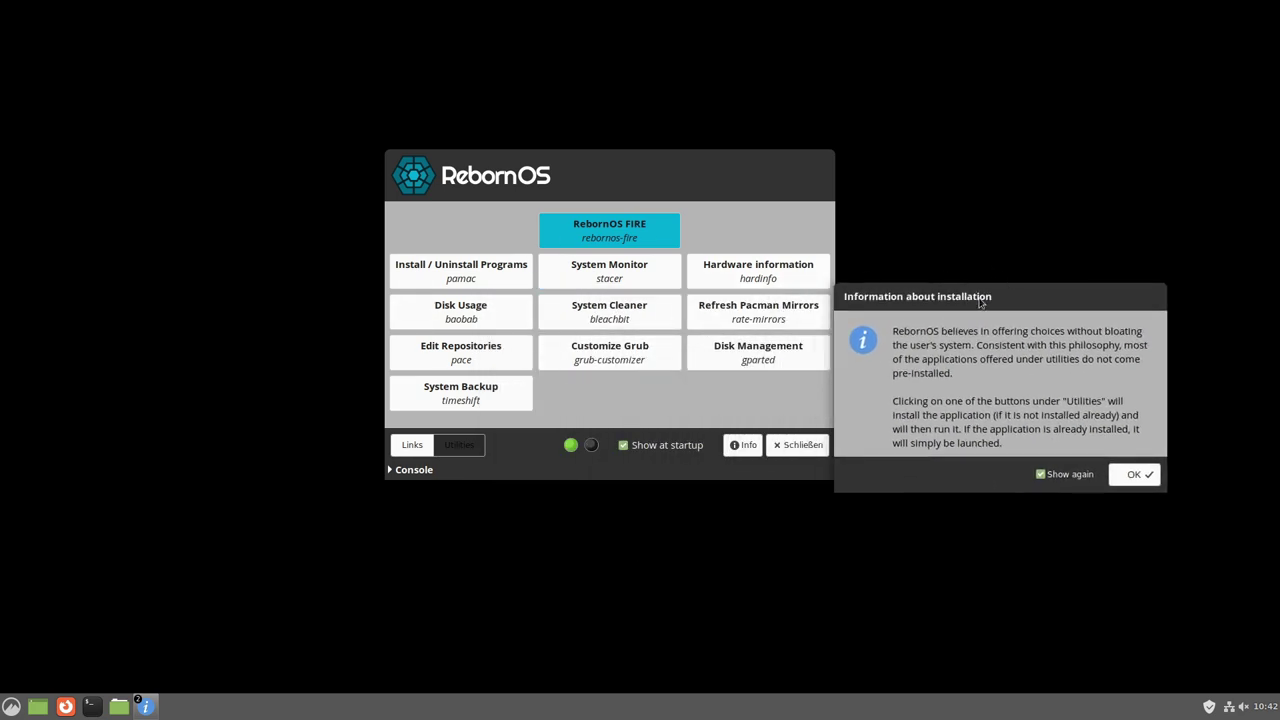
drag(980, 302, 1004, 292)
key(Return)
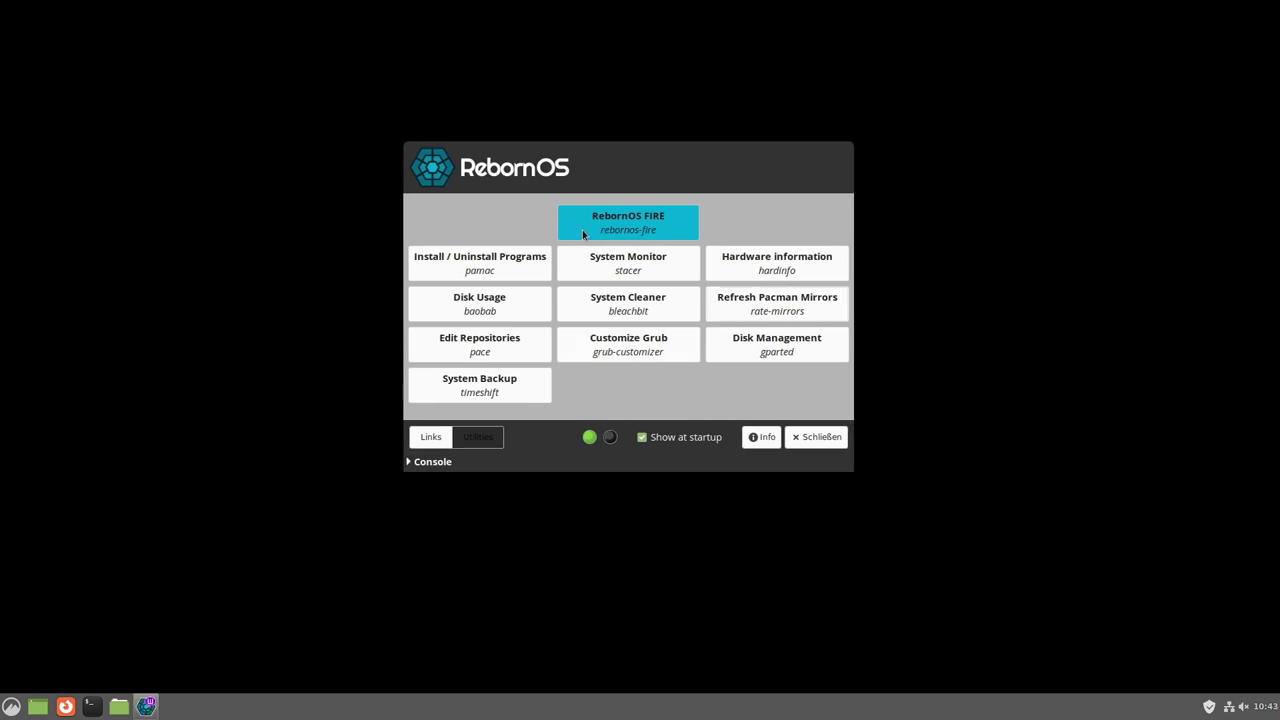
click(622, 228)
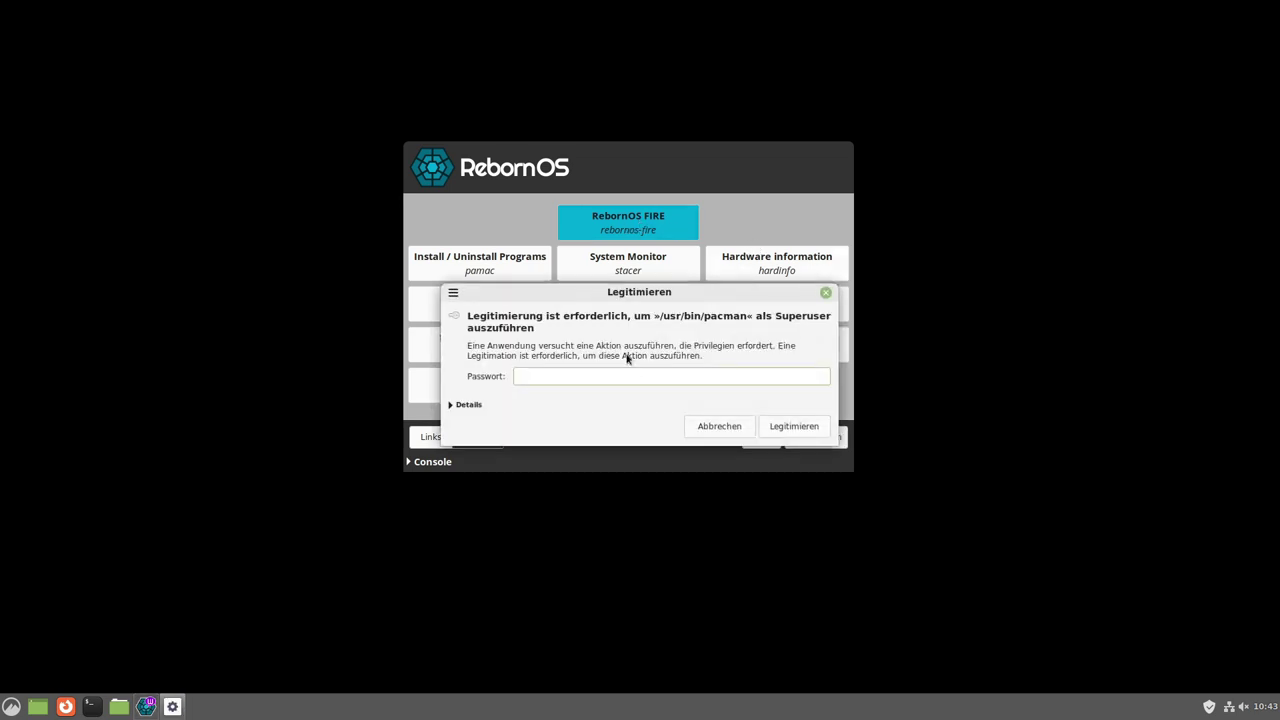
Authorize RebornOS Fire with the account password, maximize it, and open its Settings page.
key(Return)
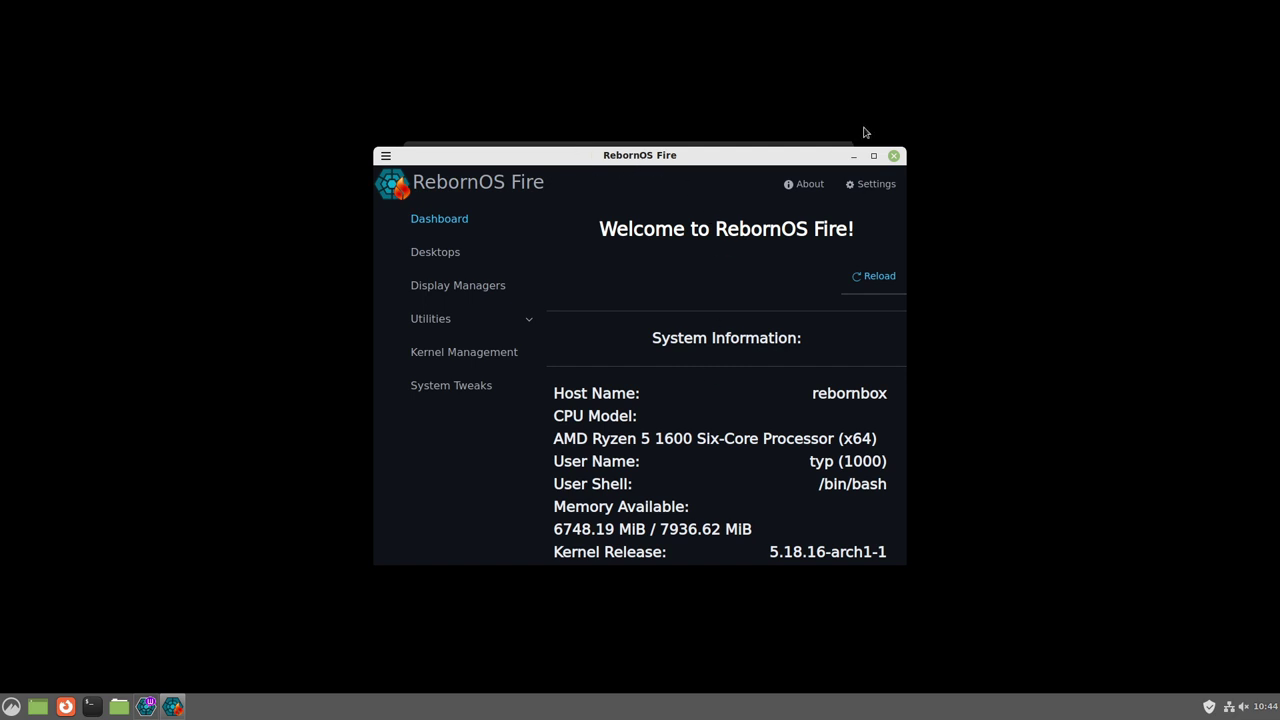
click(873, 155)
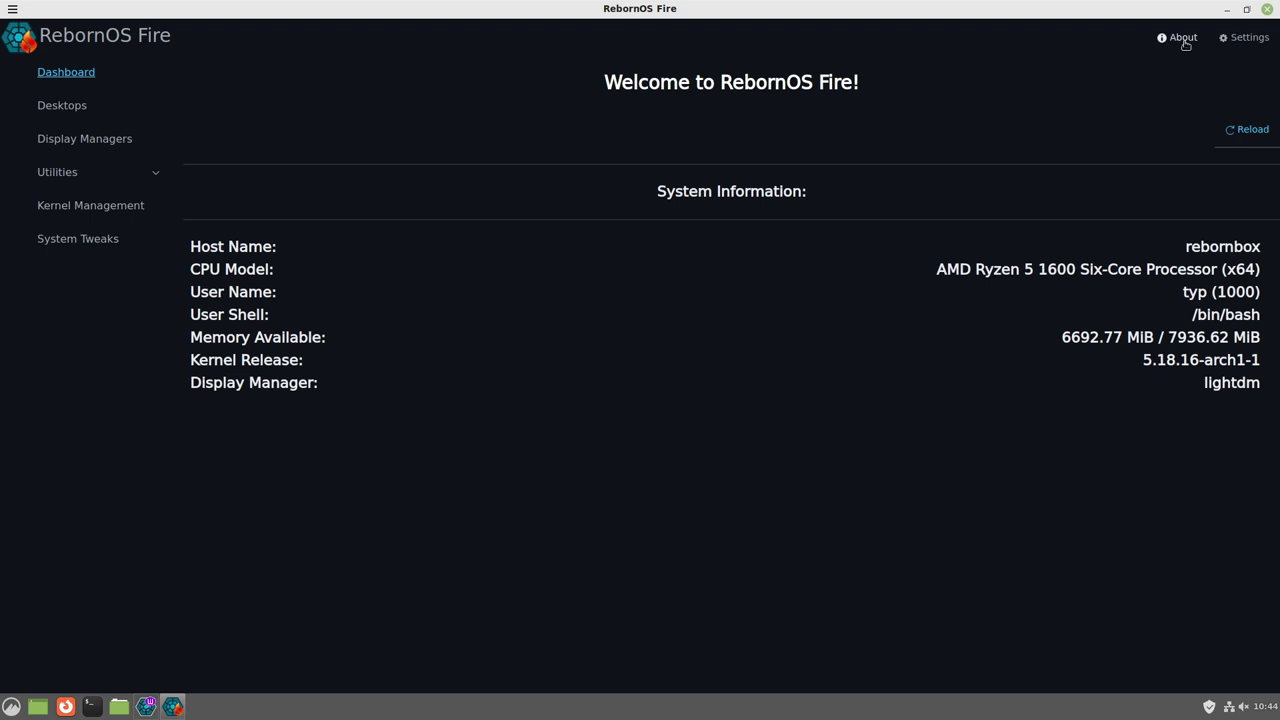
click(1245, 38)
Inspect the Primary Server URL field in Fire's Settings without changing it, then go to Desktops.
click(1117, 217)
click(779, 217)
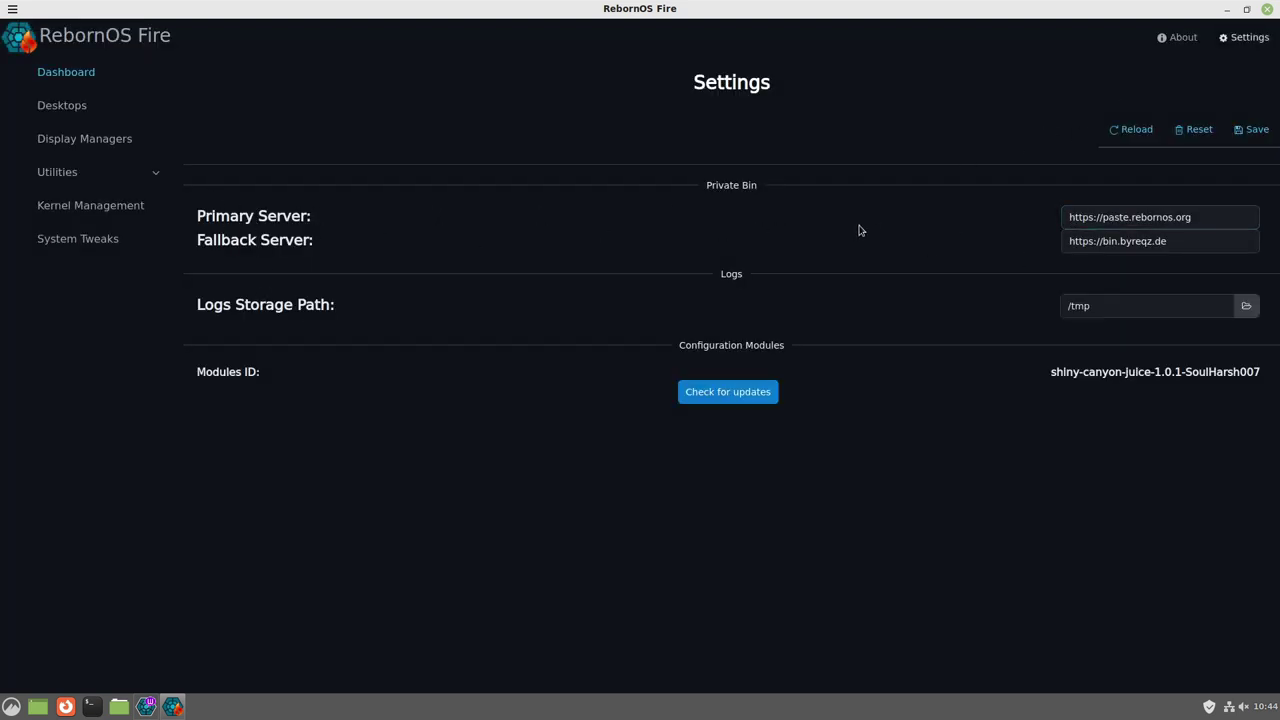
click(1227, 215)
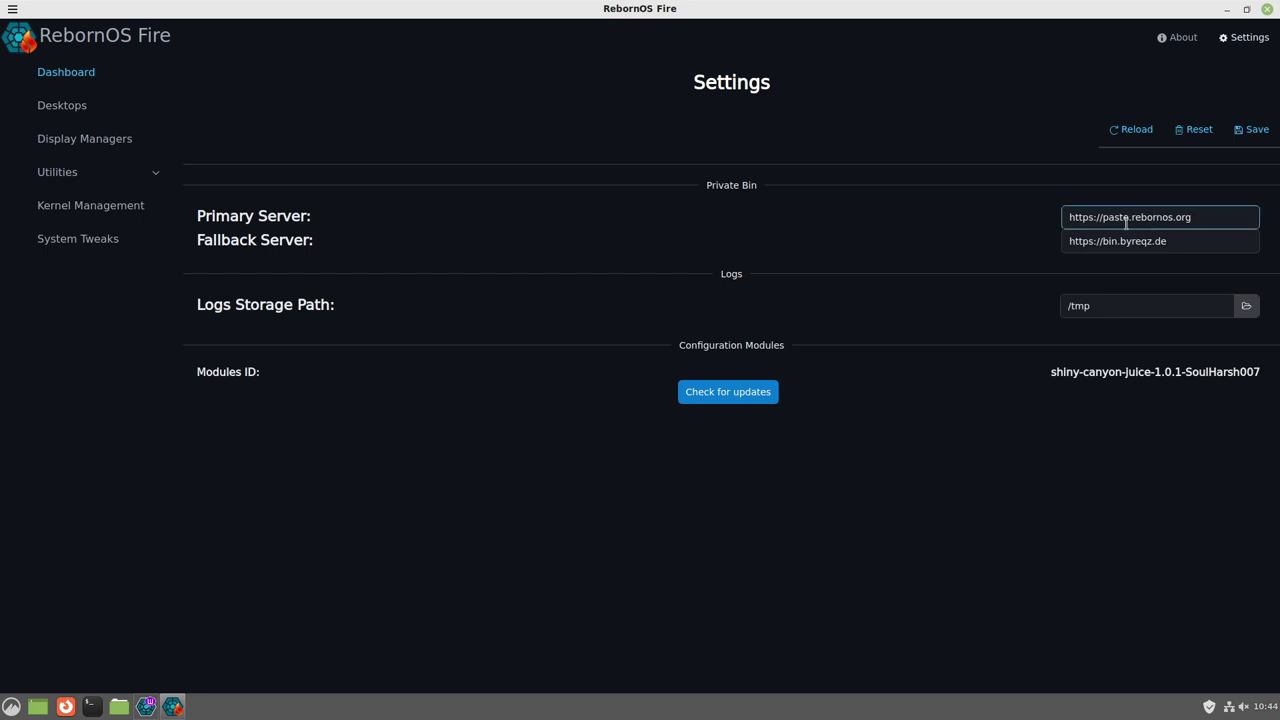
click(1001, 229)
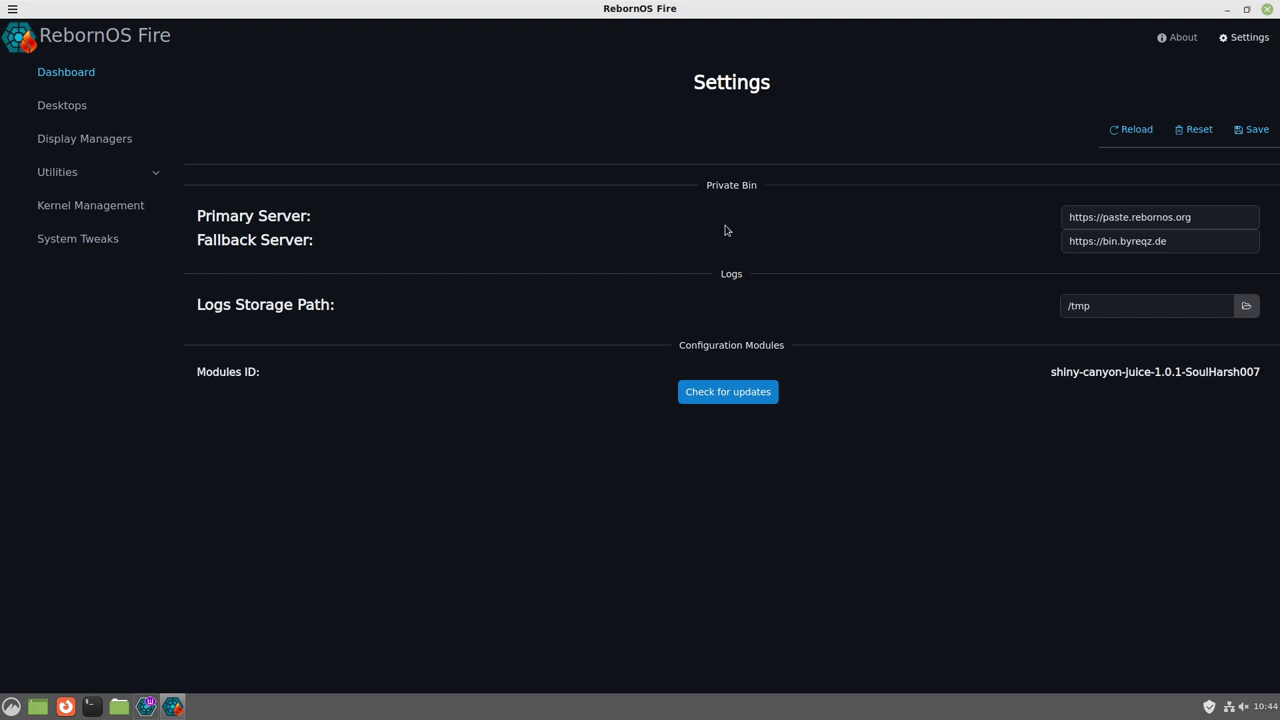
triple_click(1110, 217)
click(66, 108)
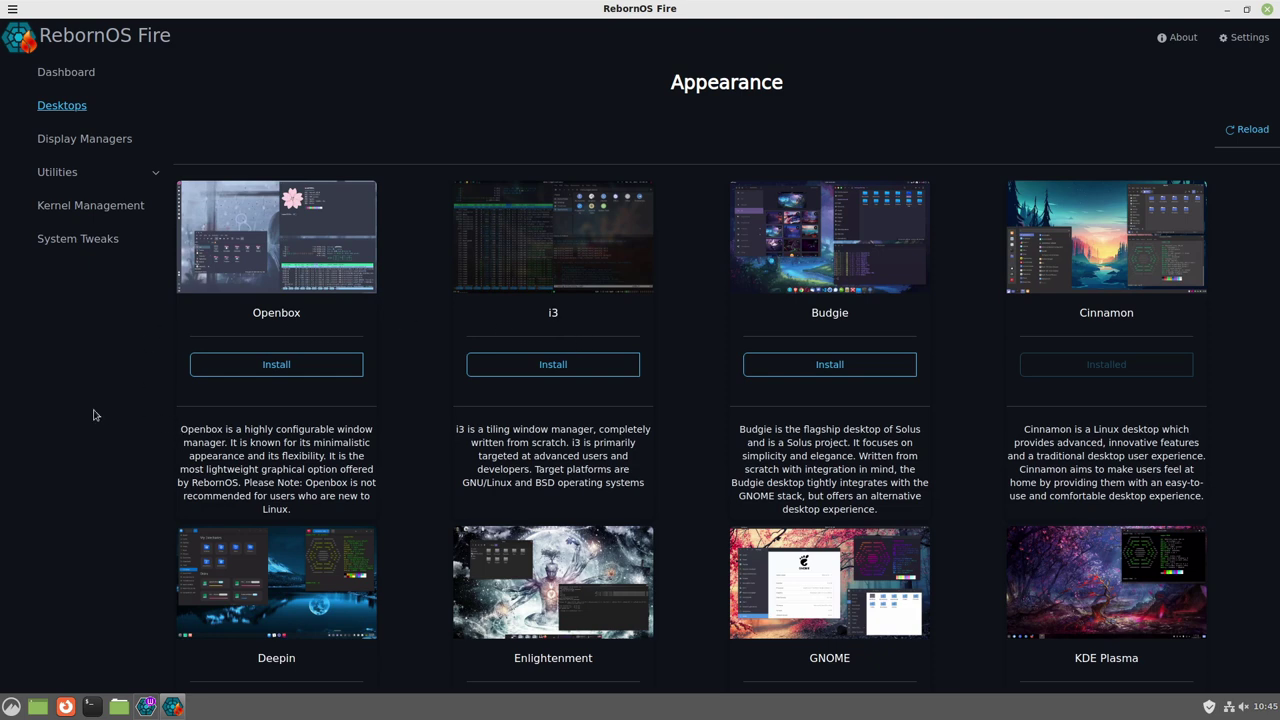
Scroll through the Desktops list of installable environments such as Openbox, i3 and Budgie.
scroll(958, 302, down, 3)
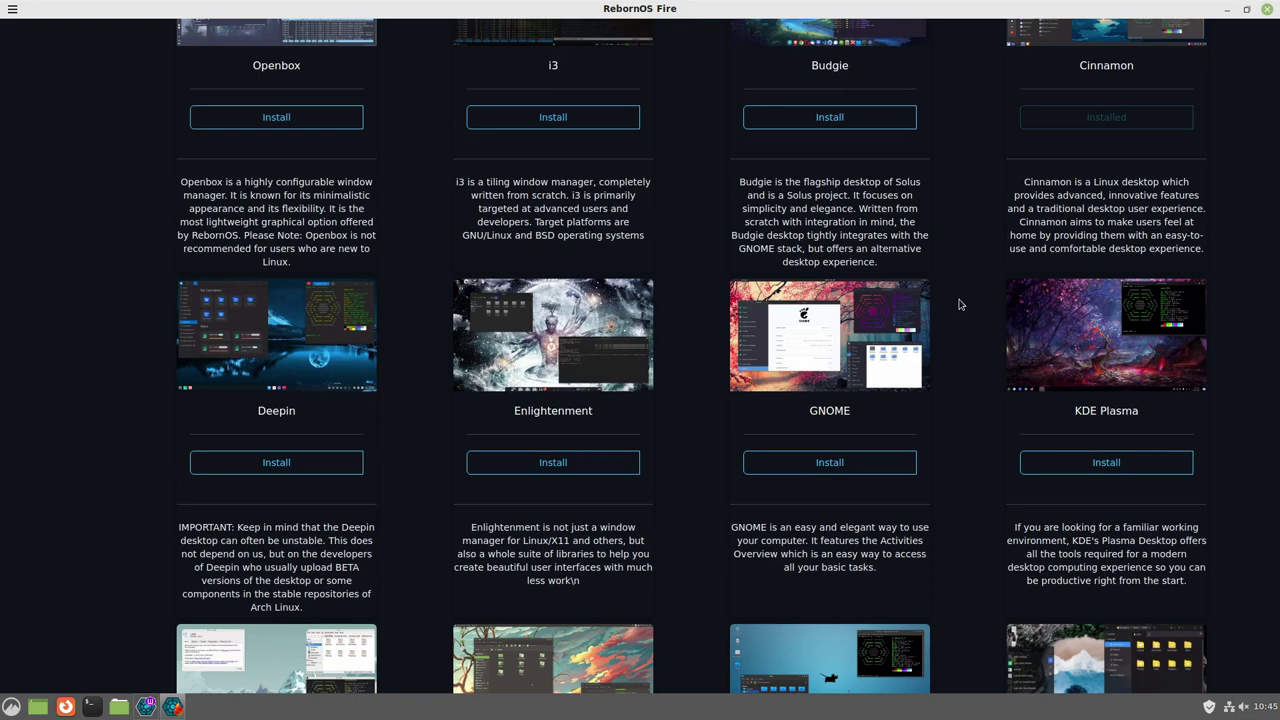
scroll(958, 304, up, 1)
scroll(955, 307, down, 2)
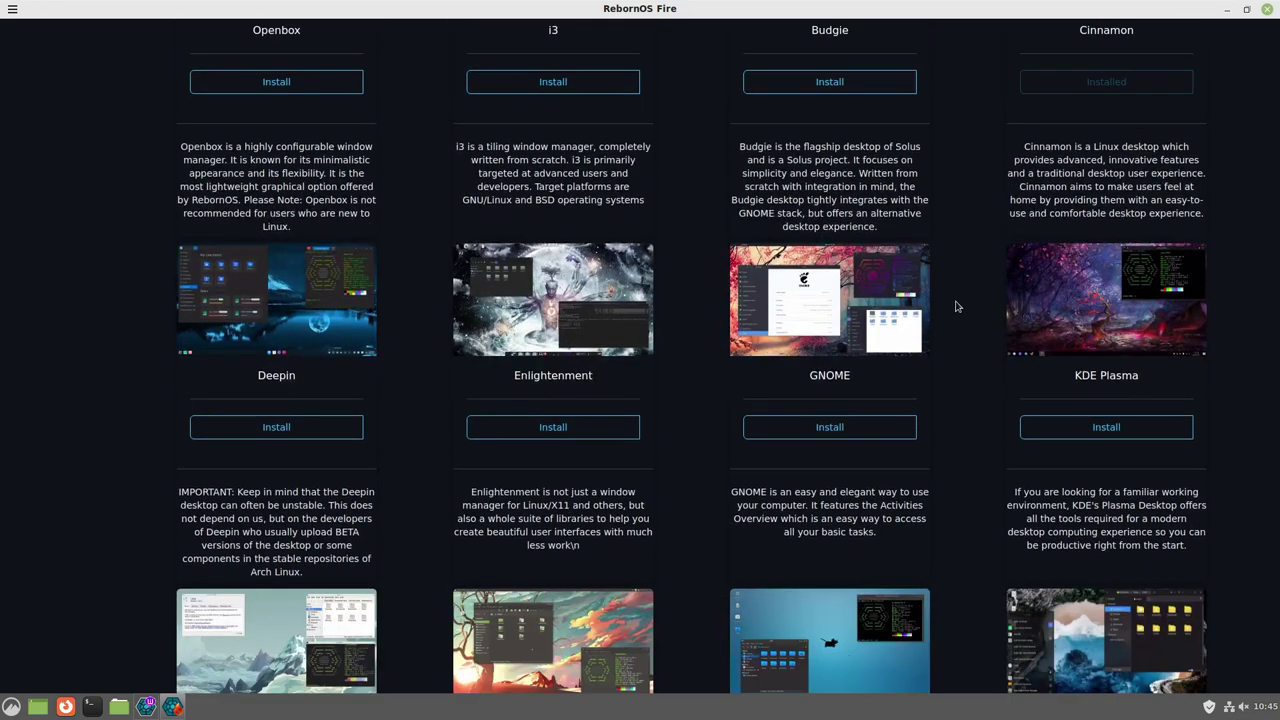
scroll(955, 306, up, 1)
scroll(955, 306, up, 1)
scroll(955, 306, down, 1)
scroll(955, 306, down, 3)
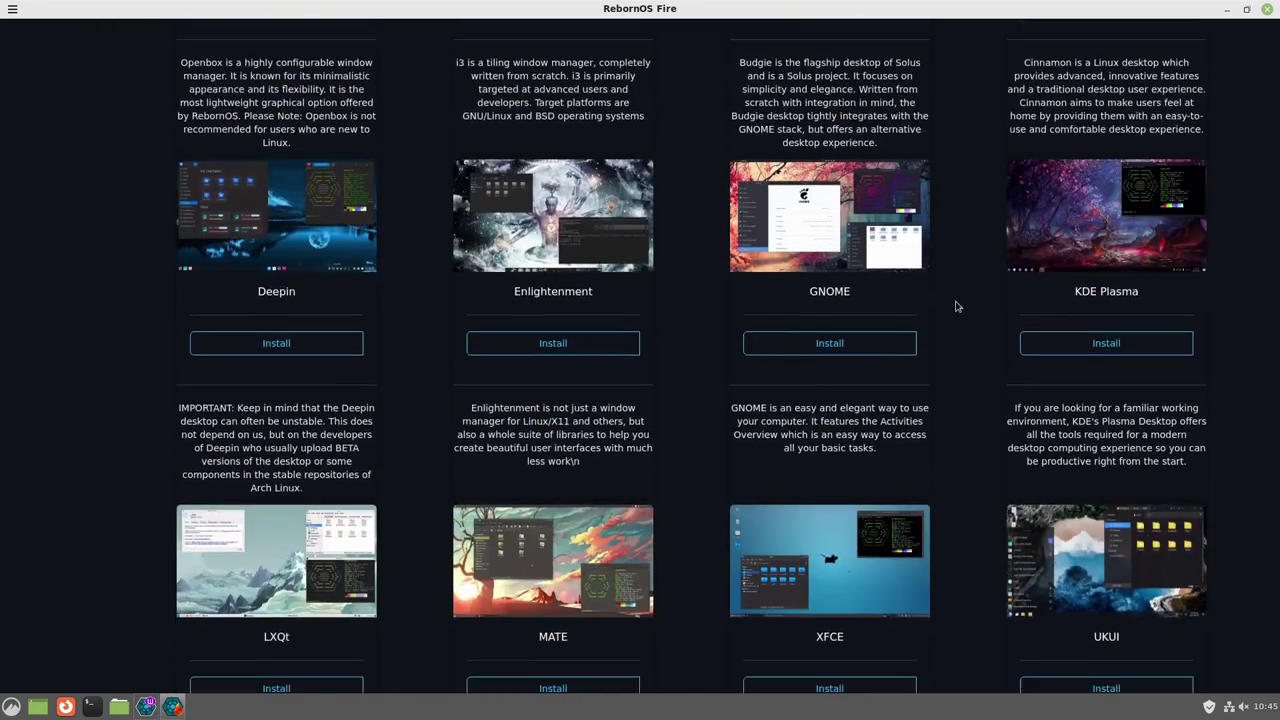
scroll(955, 306, down, 4)
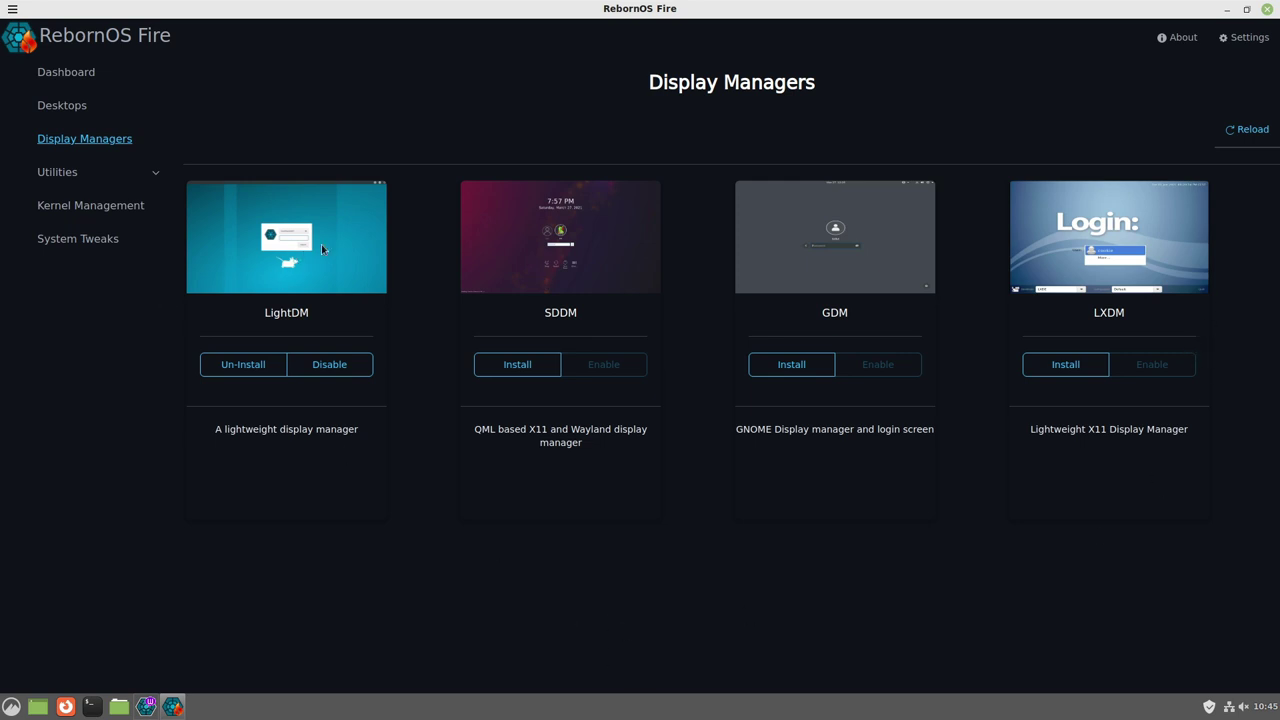
Browse Fire's Utilities and Browsers lists, then move on to the Kernel Management page.
click(57, 172)
scroll(810, 245, down, 1)
scroll(500, 220, up, 1)
click(72, 266)
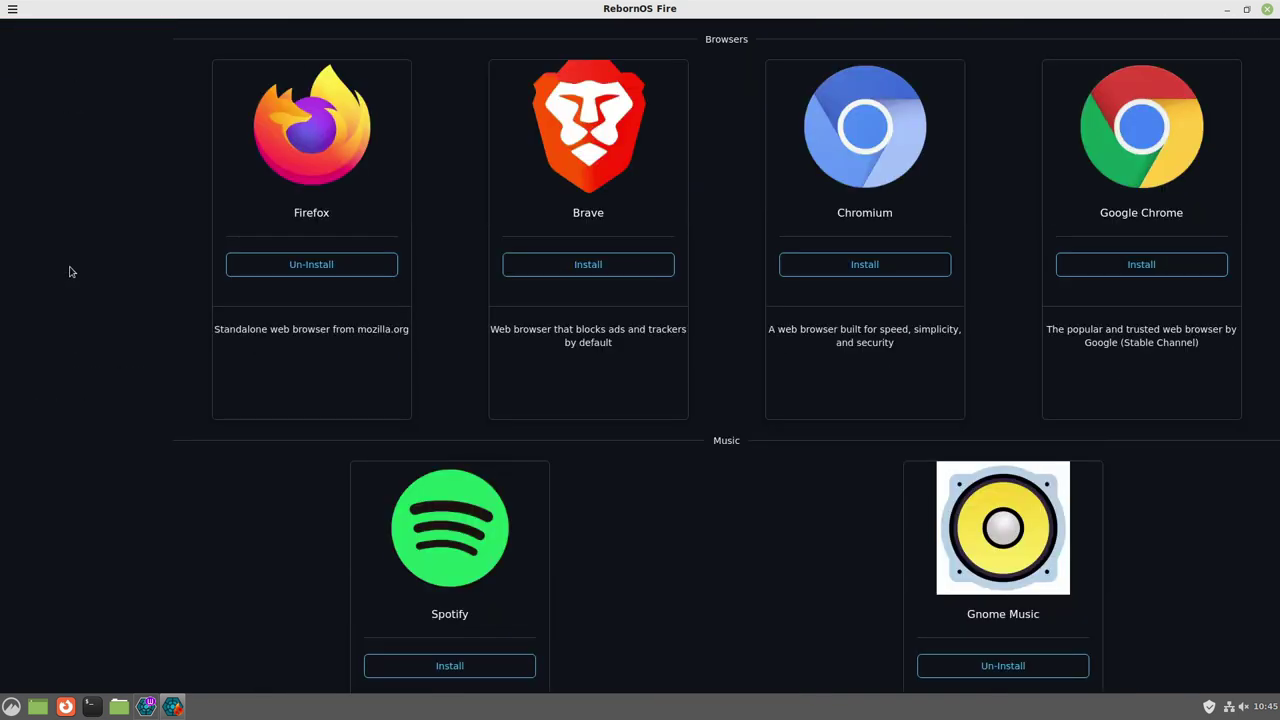
scroll(629, 346, down, 1)
scroll(737, 449, up, 3)
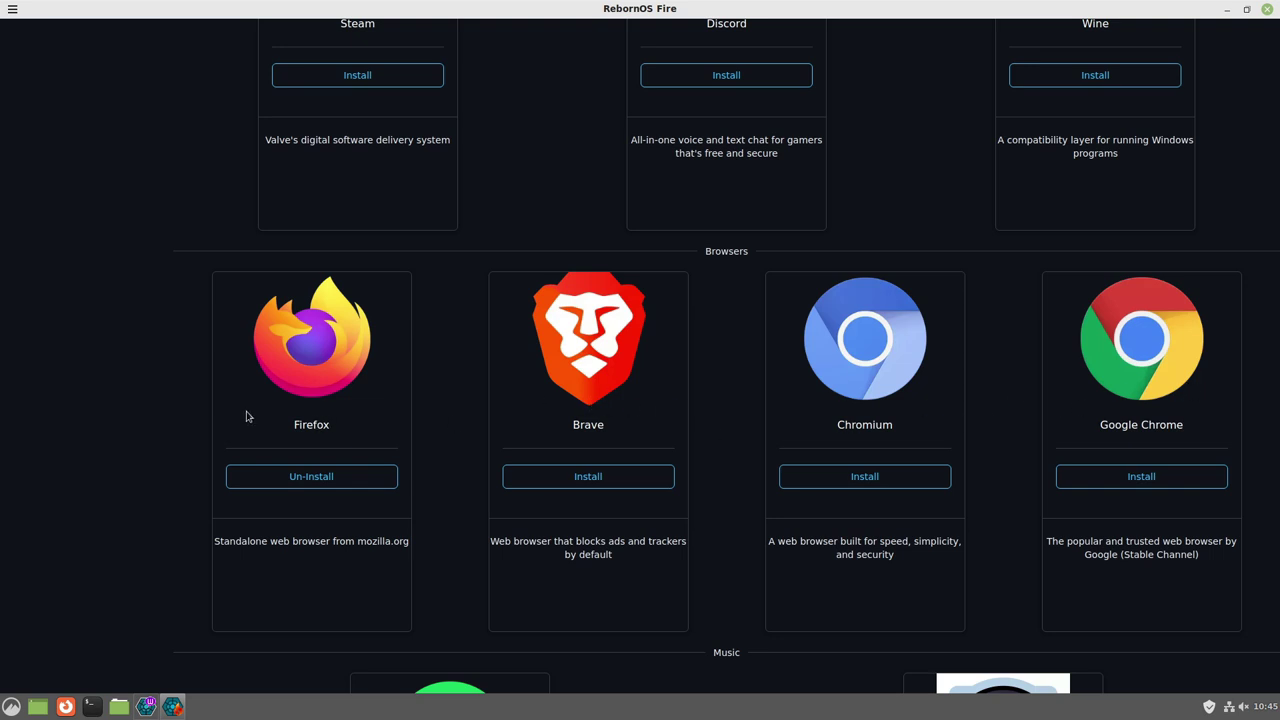
scroll(130, 390, up, 2)
scroll(140, 378, up, 1)
click(102, 374)
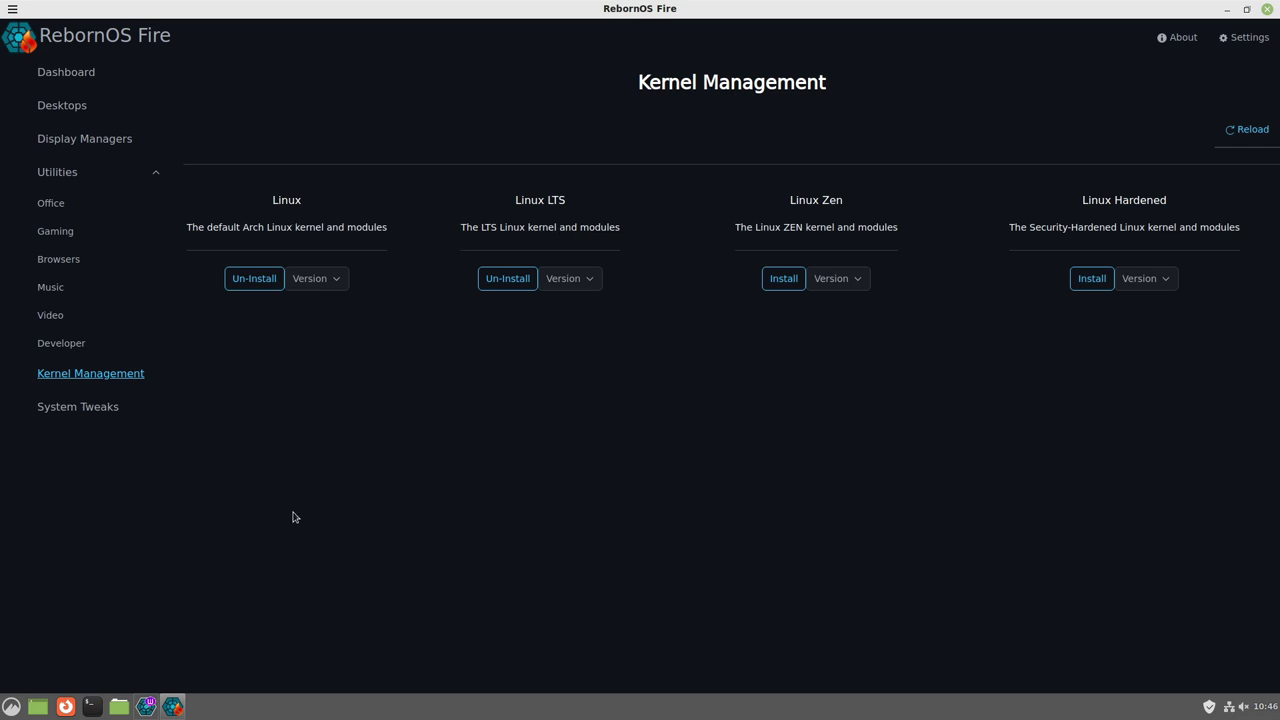
Toggle Pacman parallel downloads in System Tweaks, then close the About box, Fire and the Welcome window.
click(78, 407)
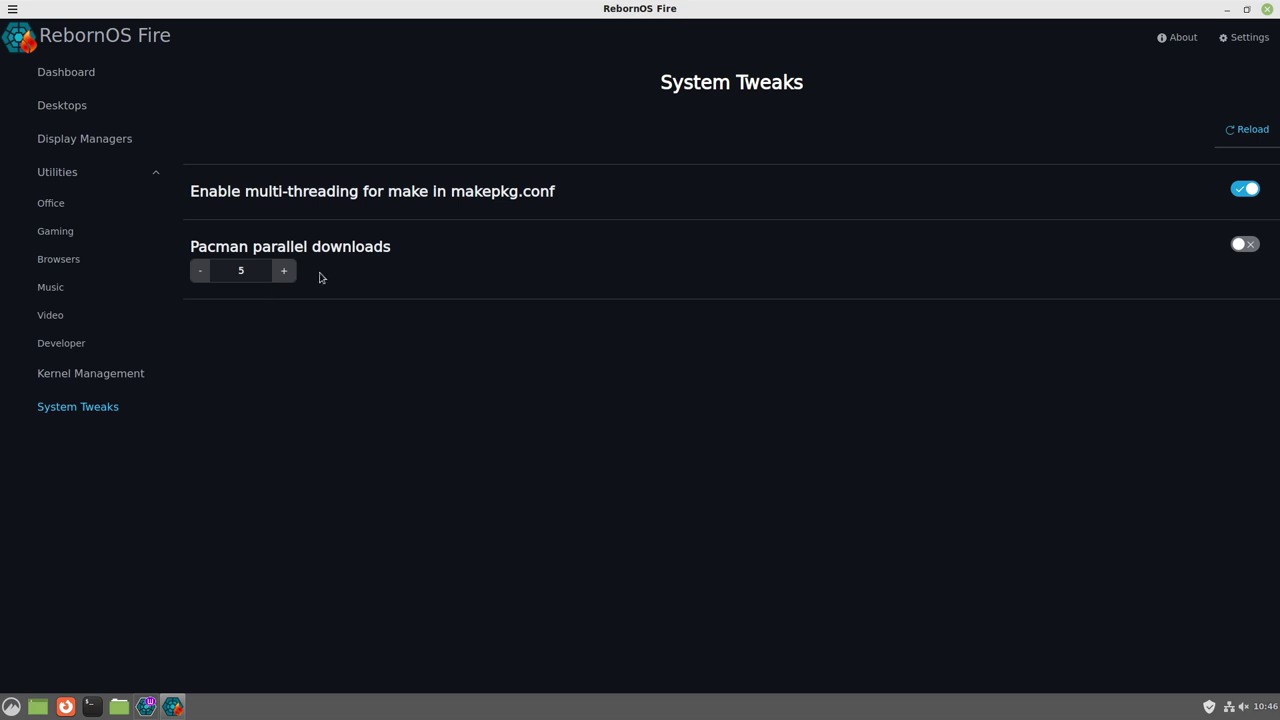
click(1245, 246)
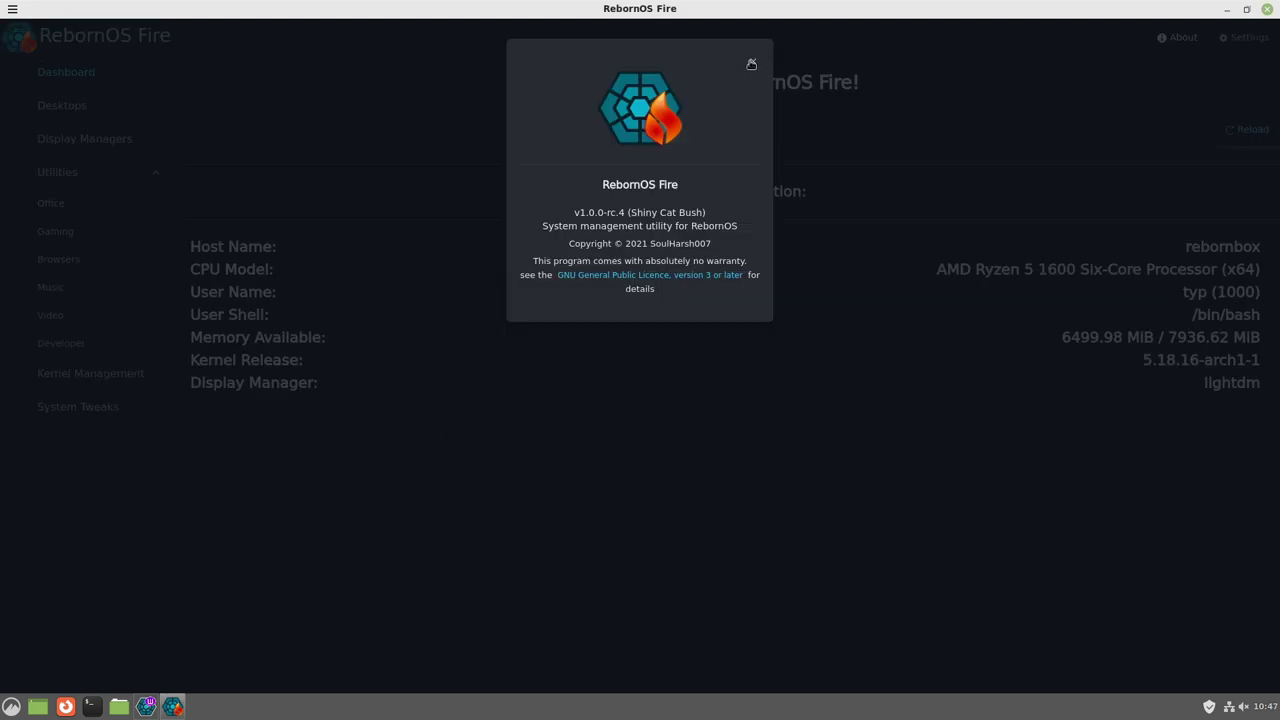
click(753, 61)
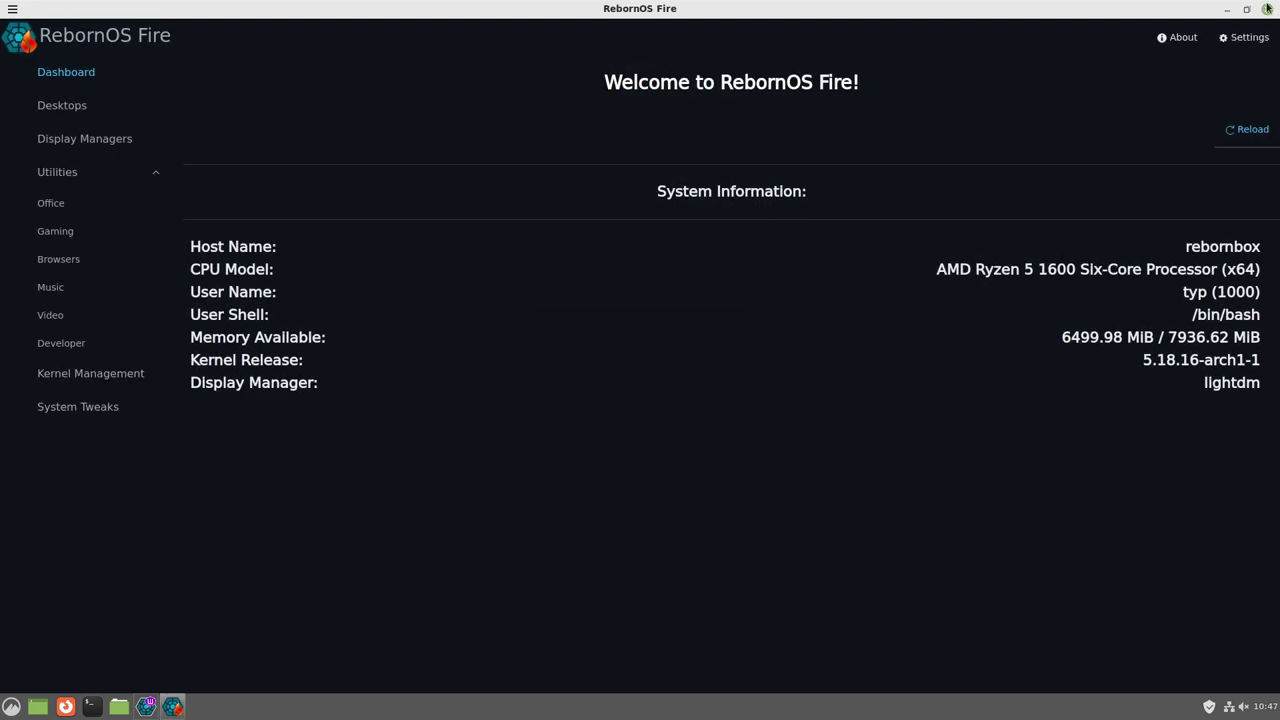
click(1268, 10)
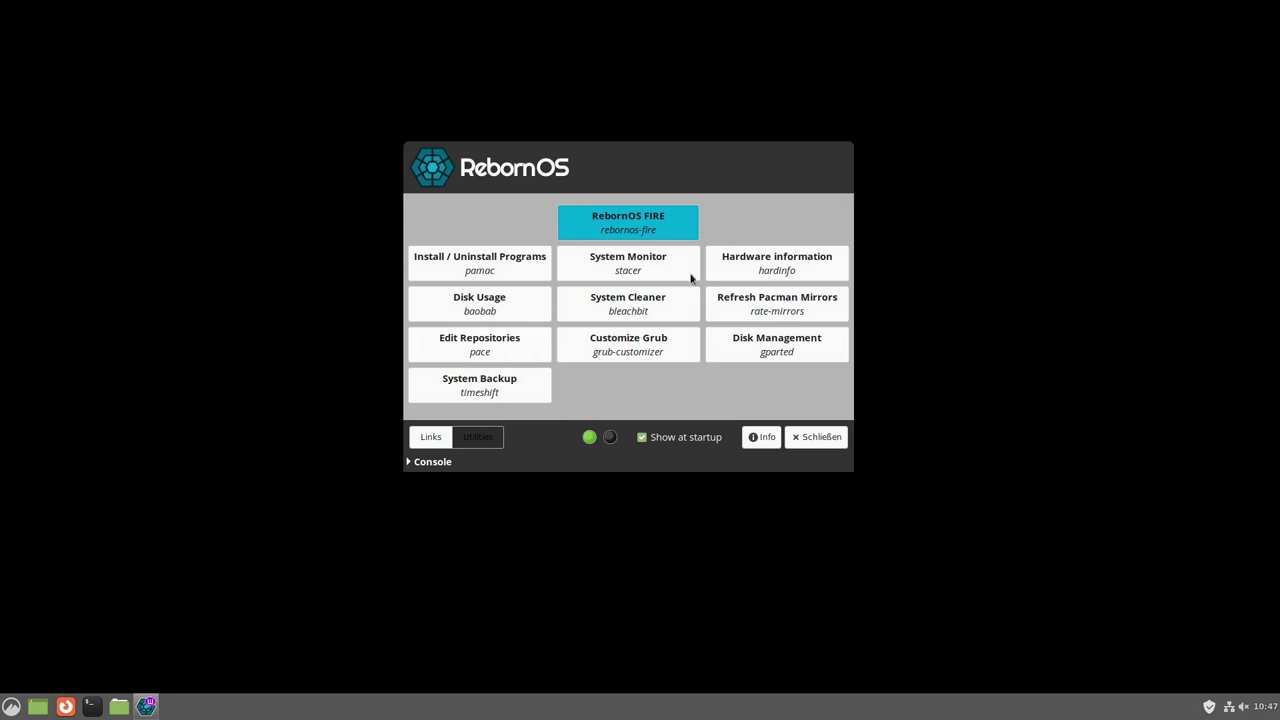
click(817, 440)
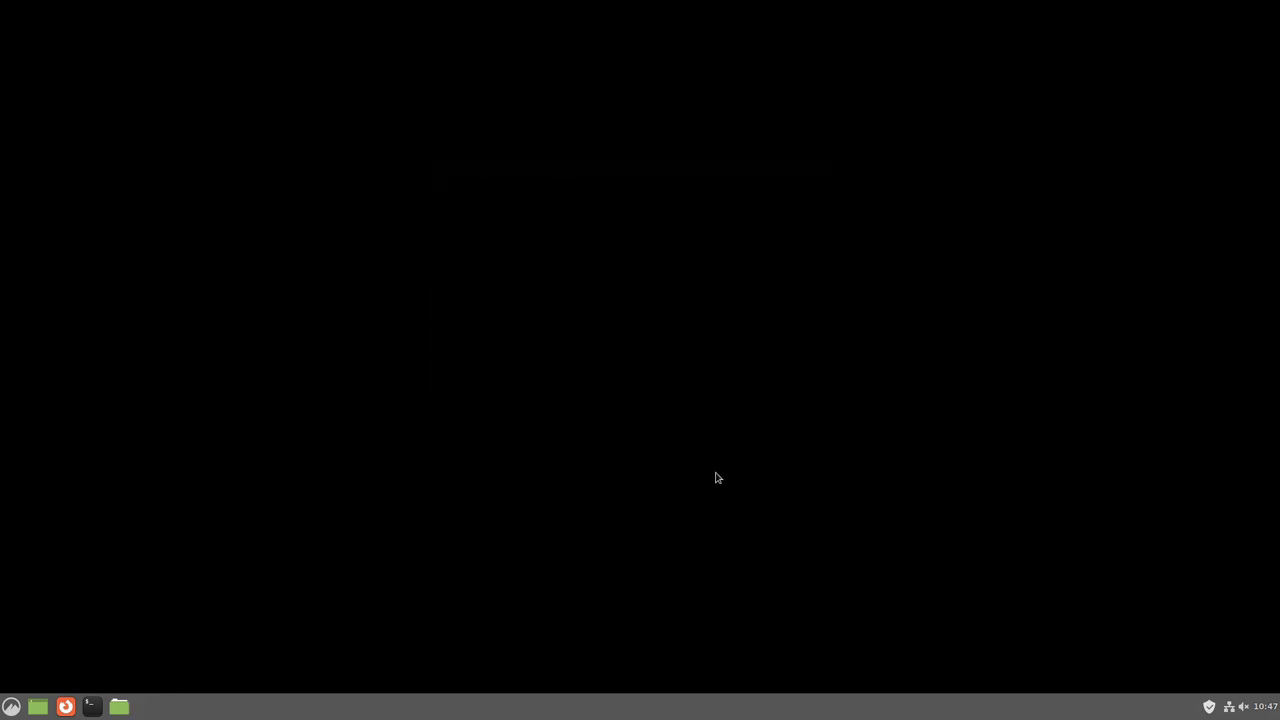
Open the background chooser from the desktop context menu and try the Adwaita and Blobs wallpapers.
right_click(611, 374)
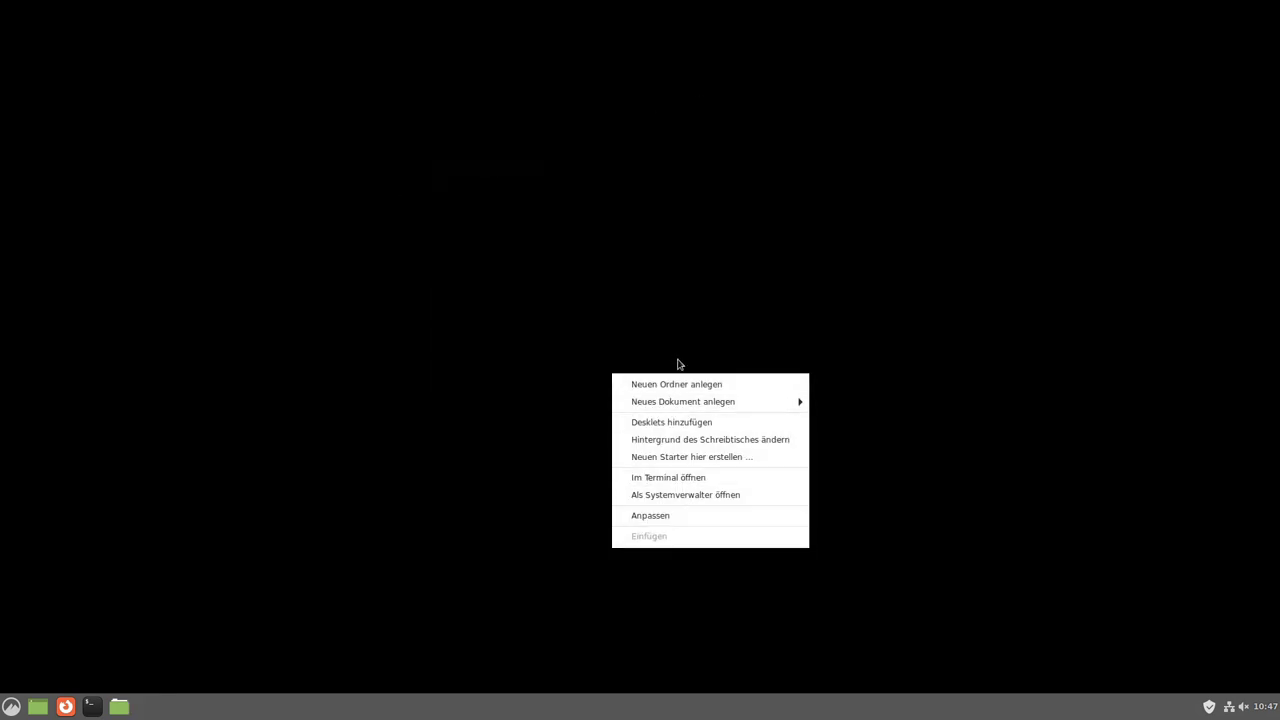
click(664, 441)
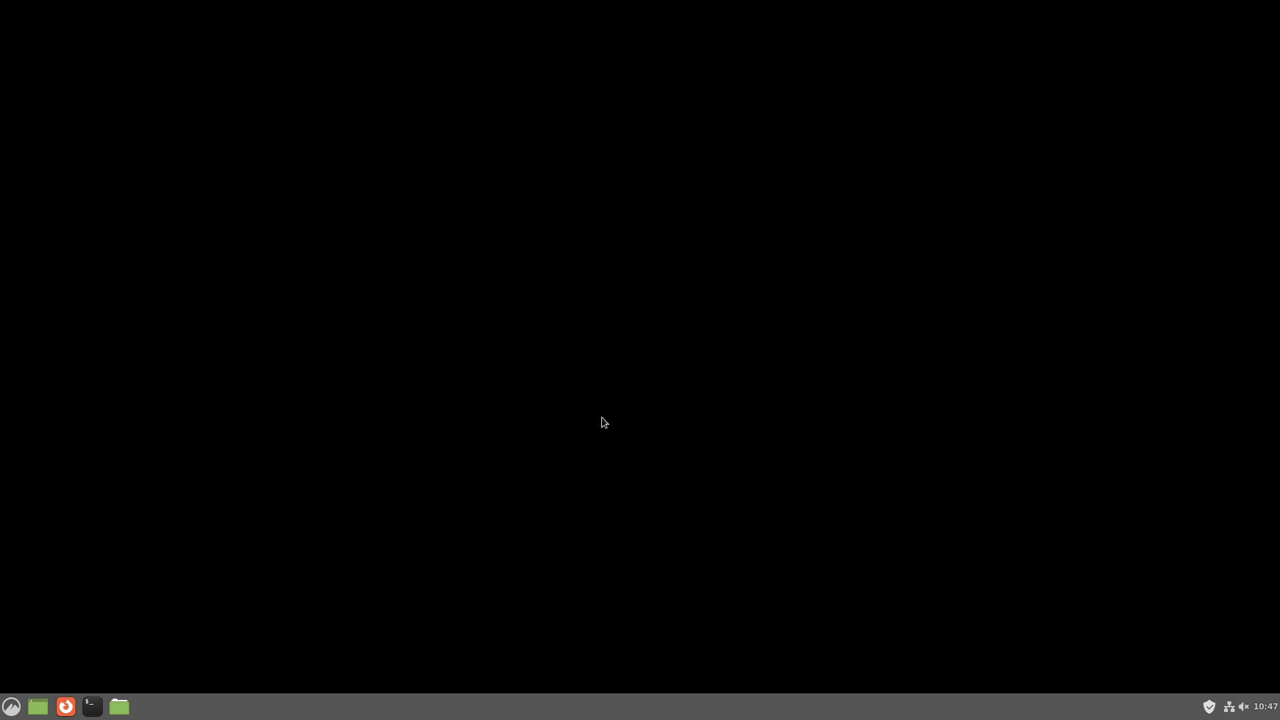
click(526, 256)
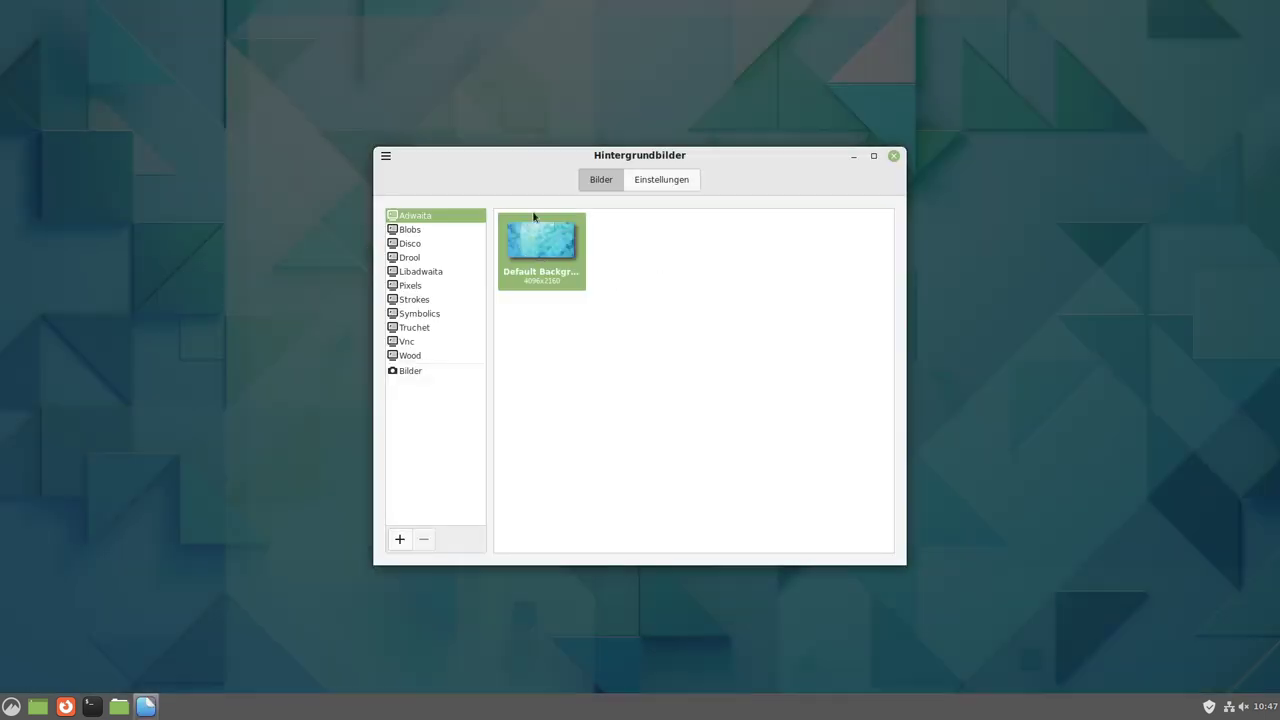
click(418, 232)
drag(606, 155, 438, 100)
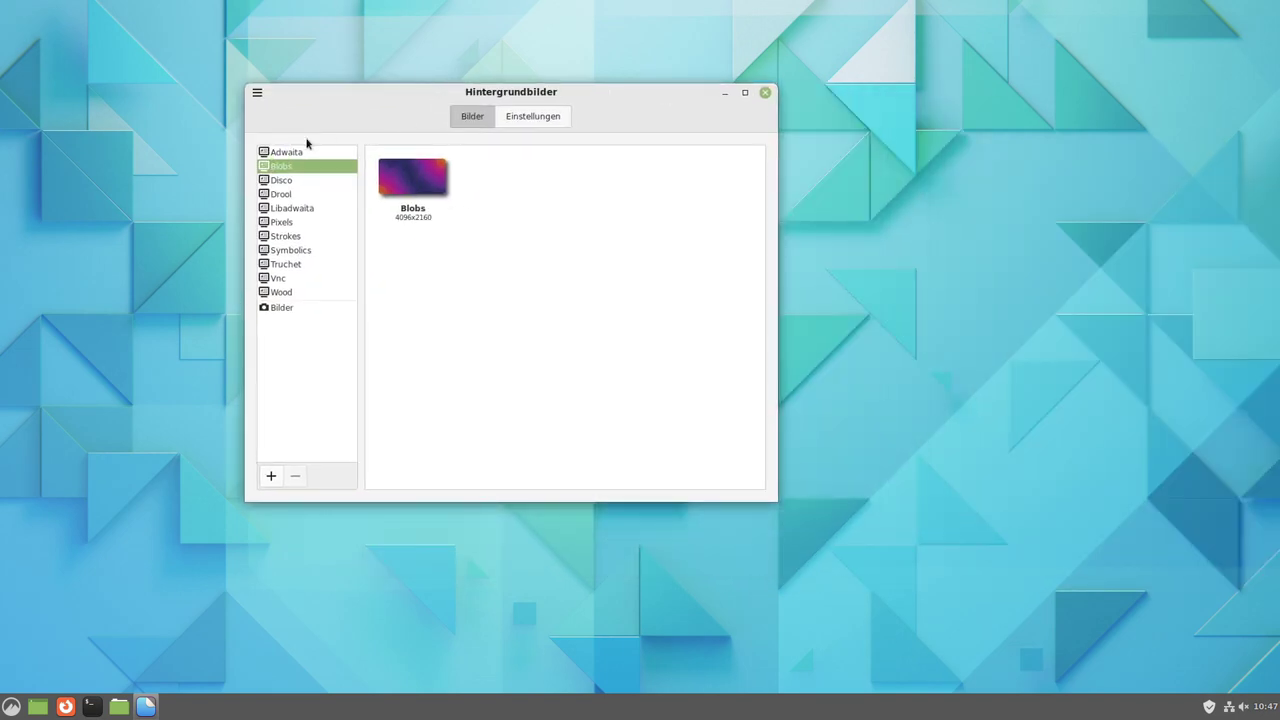
Preview the Drool, Libadwaita, Pixels, Strokes, Symbolics, Truchet, Vnc, Wood, Adwaita and Blobs collections.
click(323, 184)
click(285, 194)
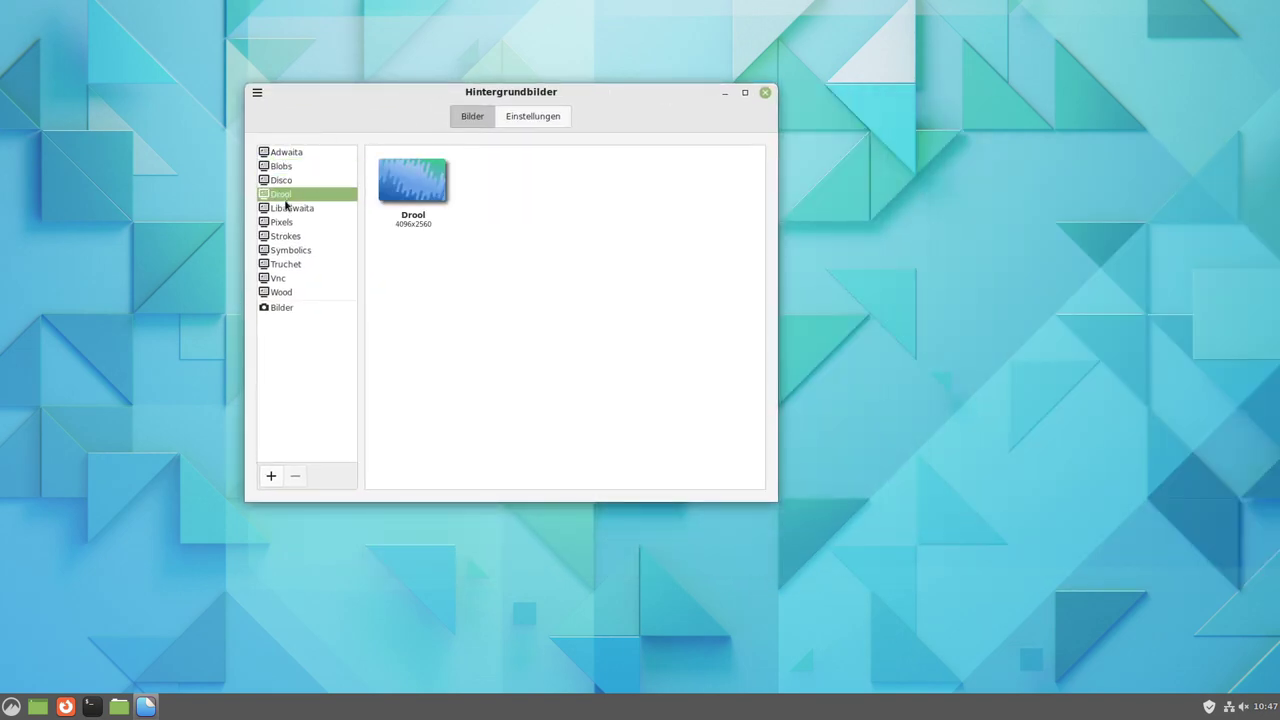
click(293, 209)
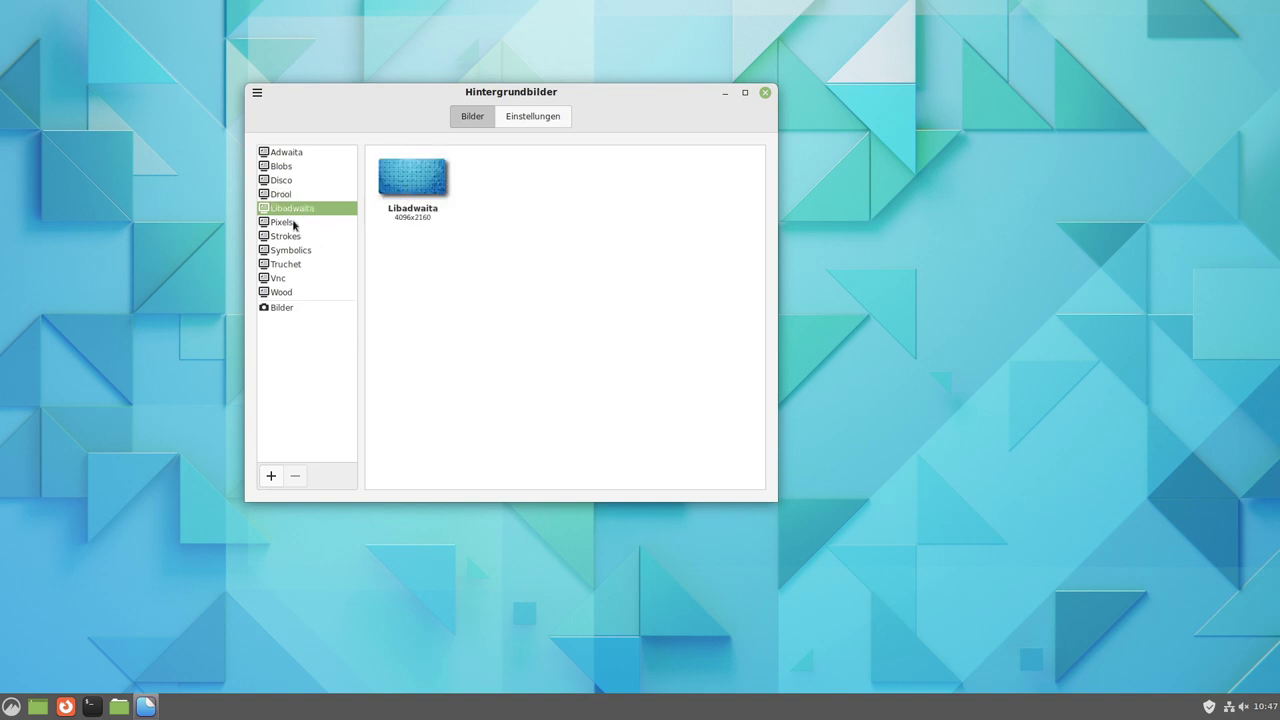
click(293, 222)
click(300, 236)
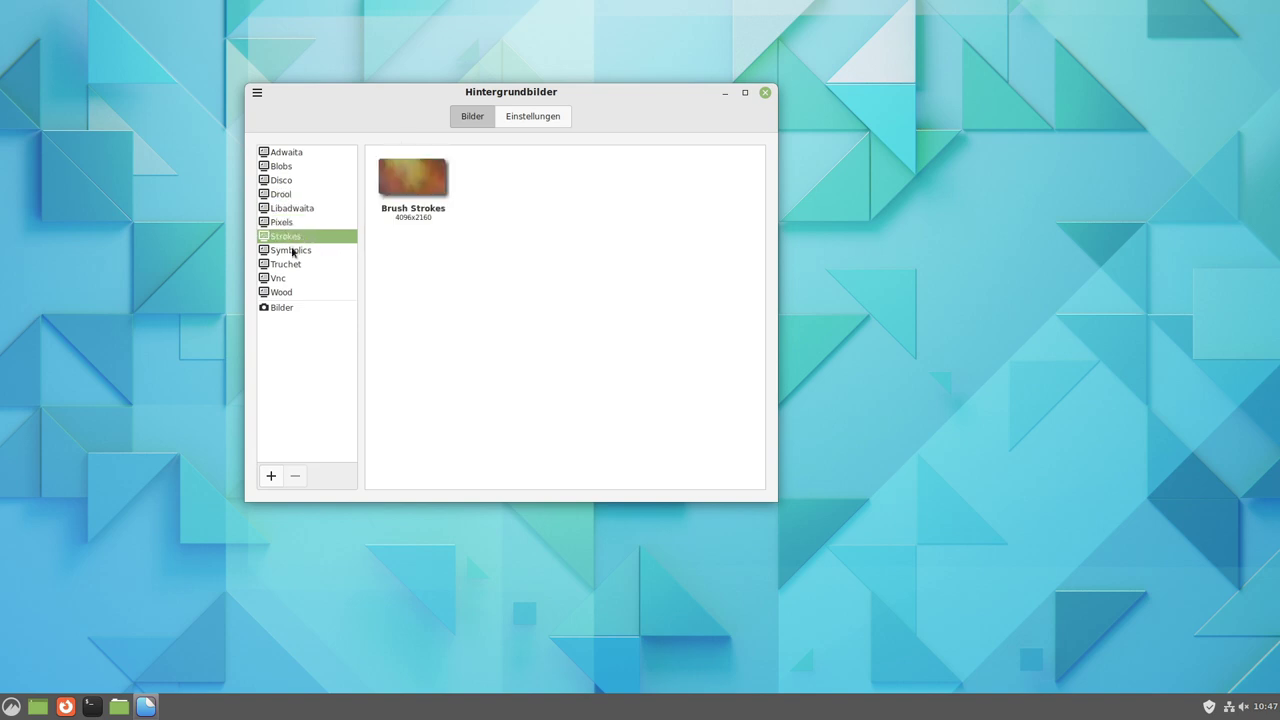
click(292, 251)
click(304, 266)
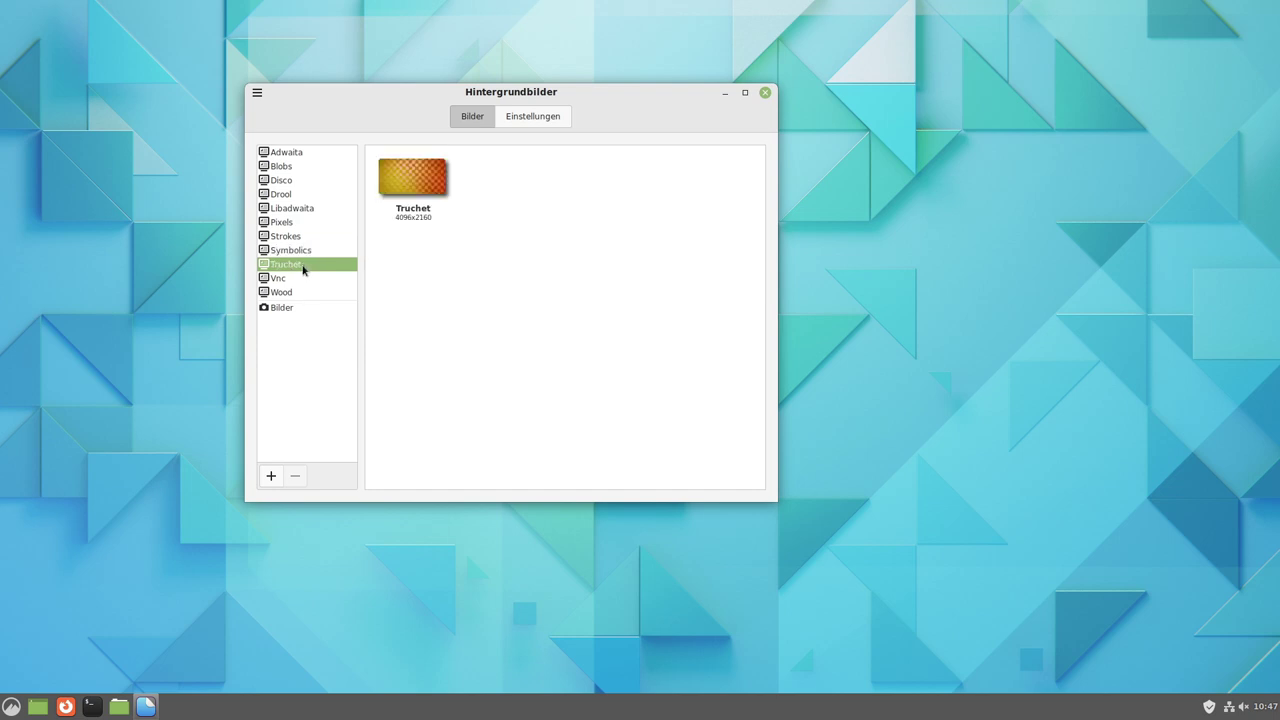
click(280, 278)
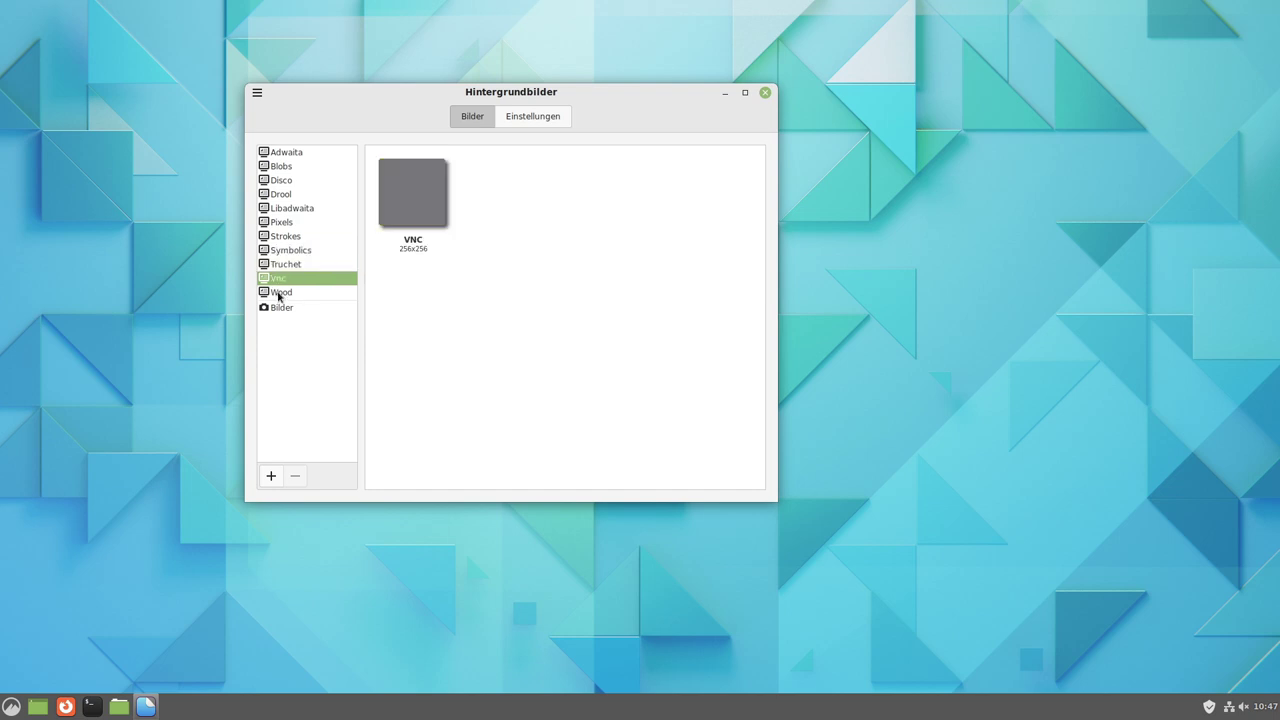
click(280, 293)
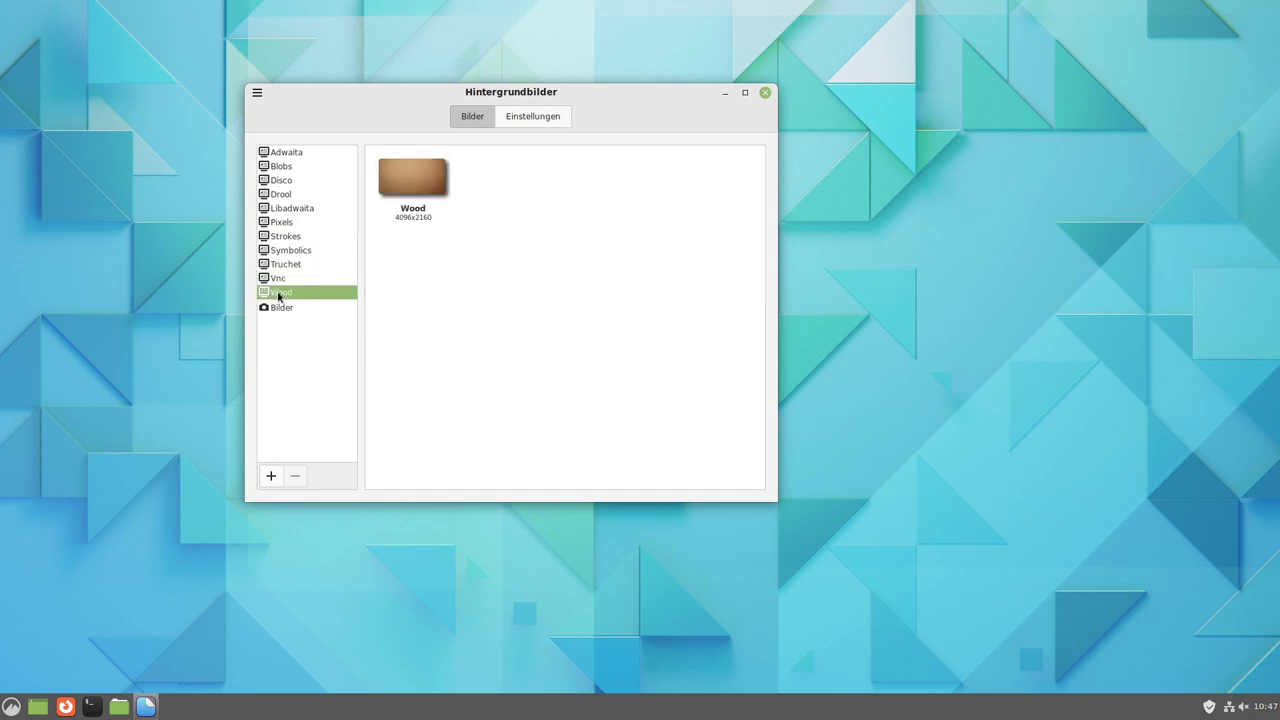
click(288, 155)
click(281, 167)
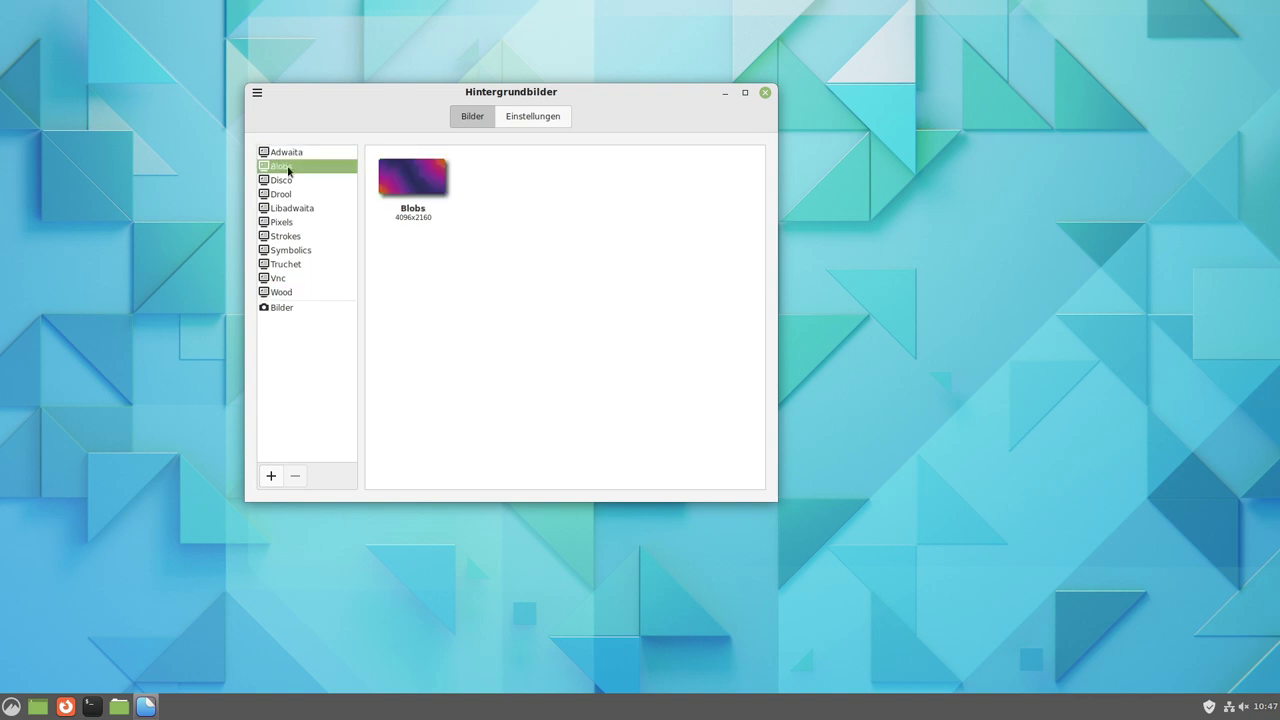
Set the wallpaper to Blobs, then to the green Disco image, and close the backgrounds window.
click(412, 178)
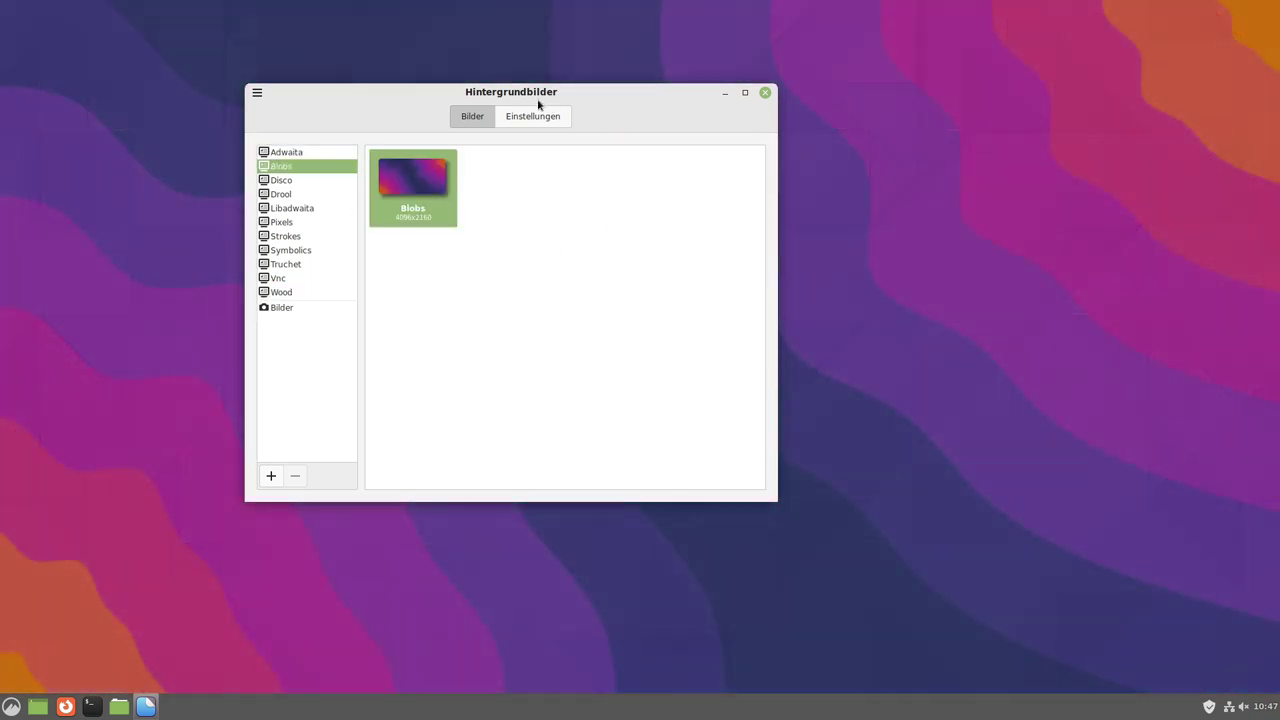
drag(558, 99, 765, 101)
click(522, 179)
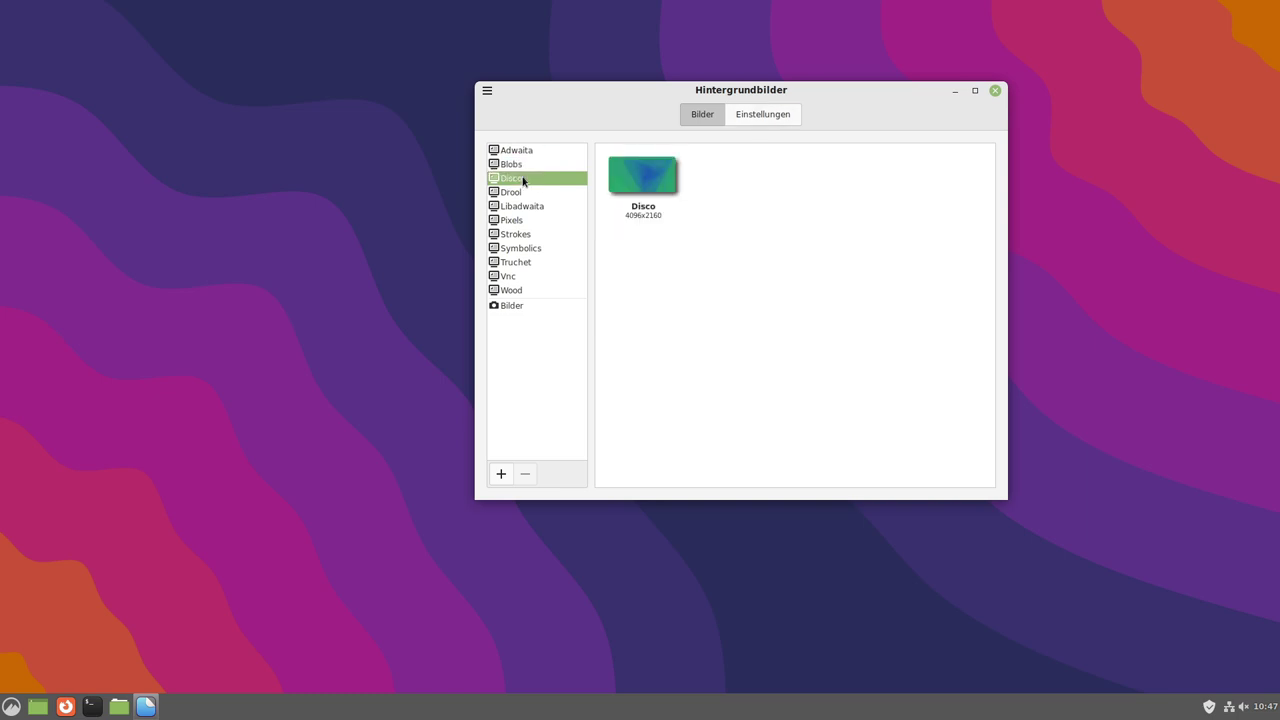
click(640, 193)
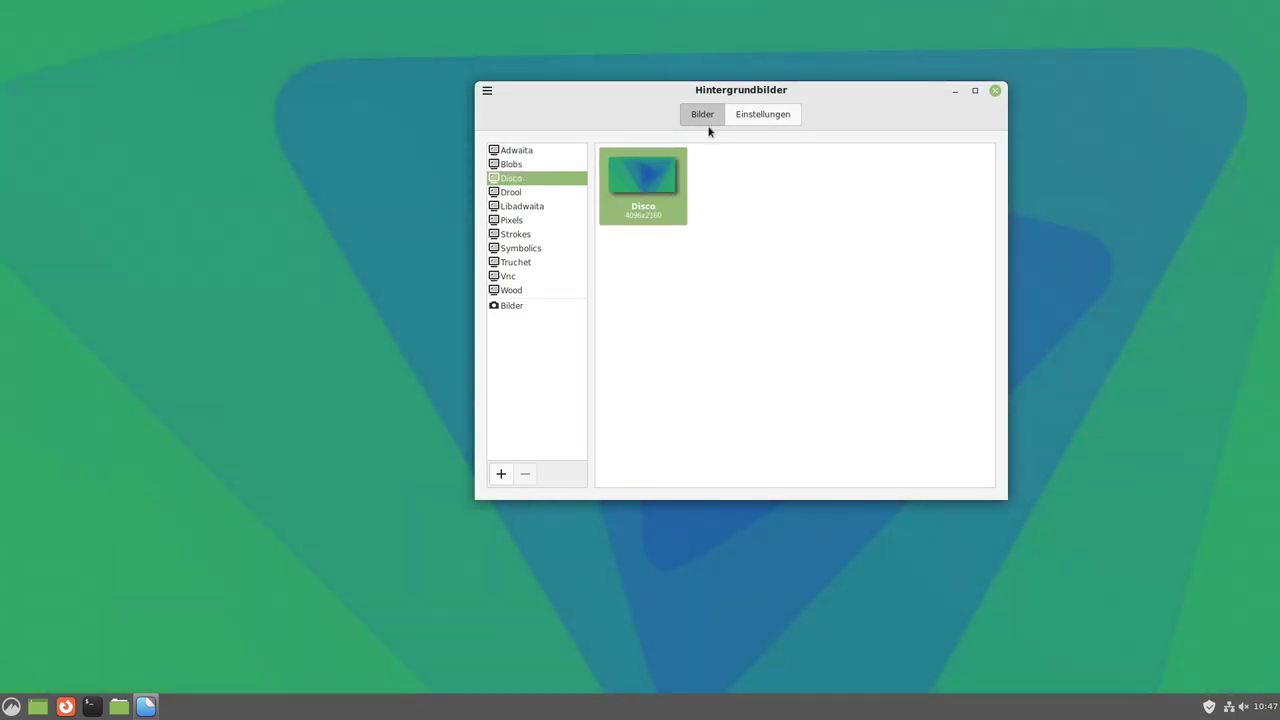
key(alt+F4)
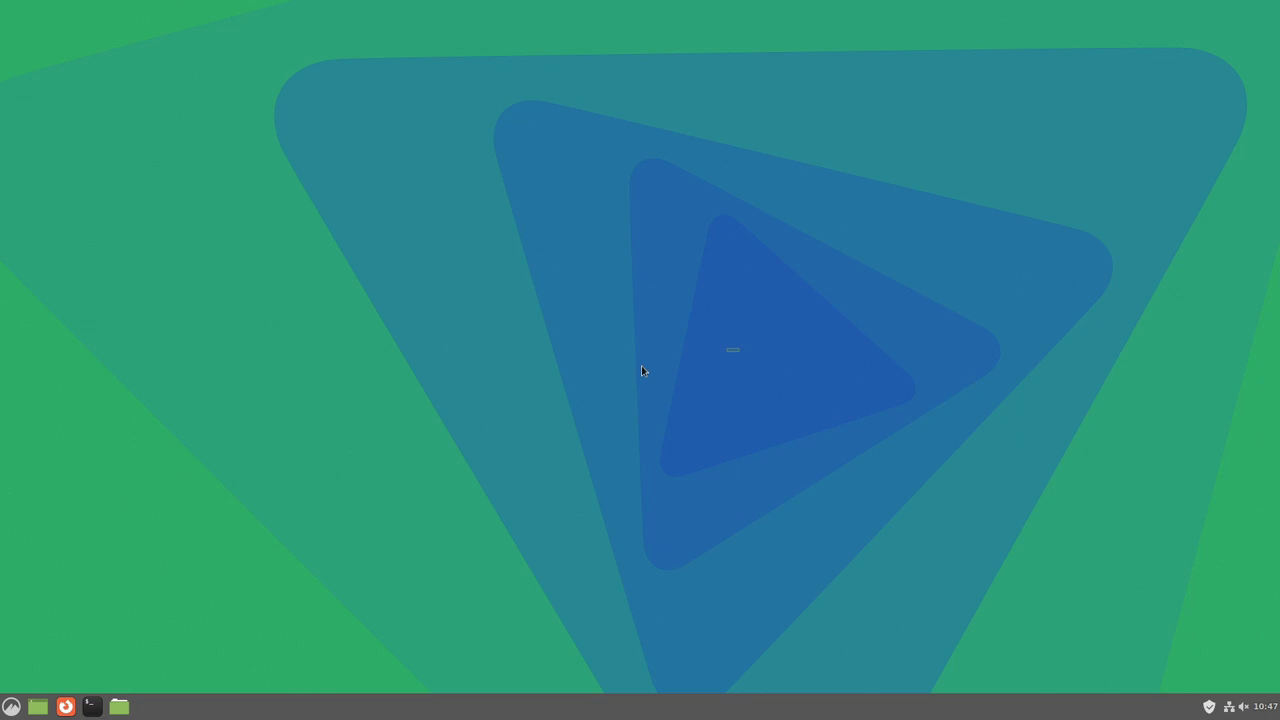
click(5, 700)
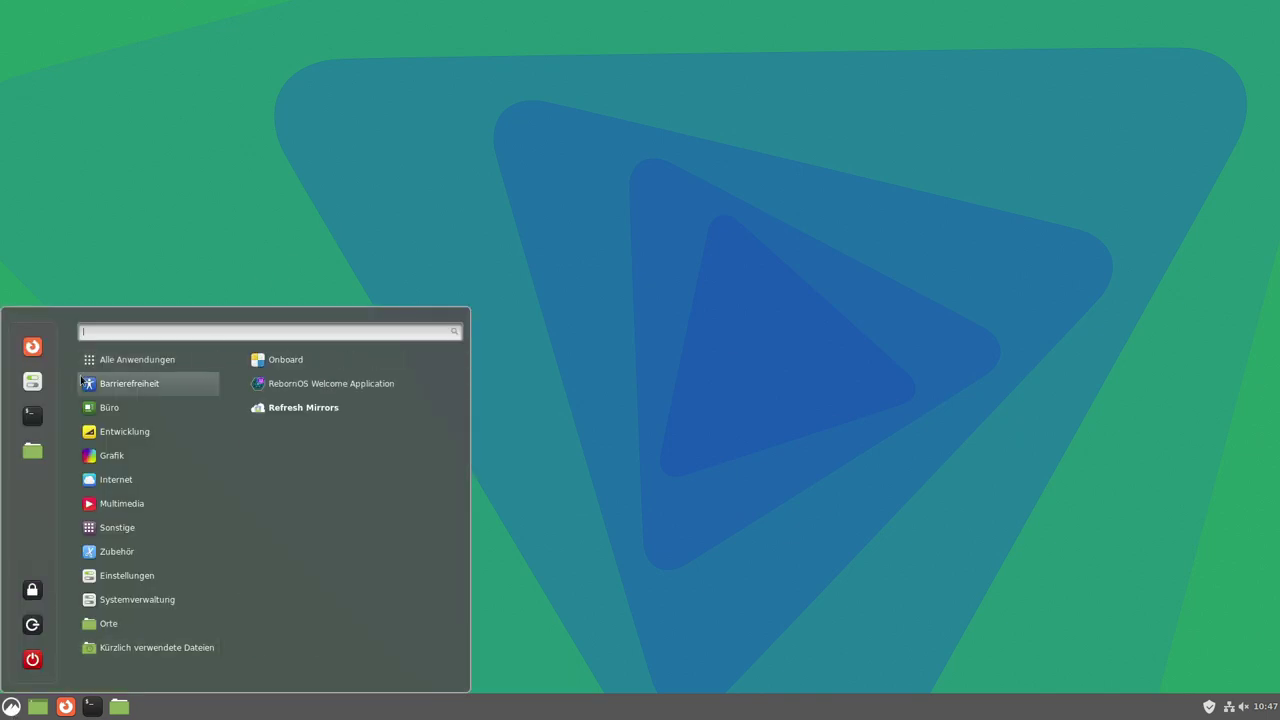
mouse_move(162, 370)
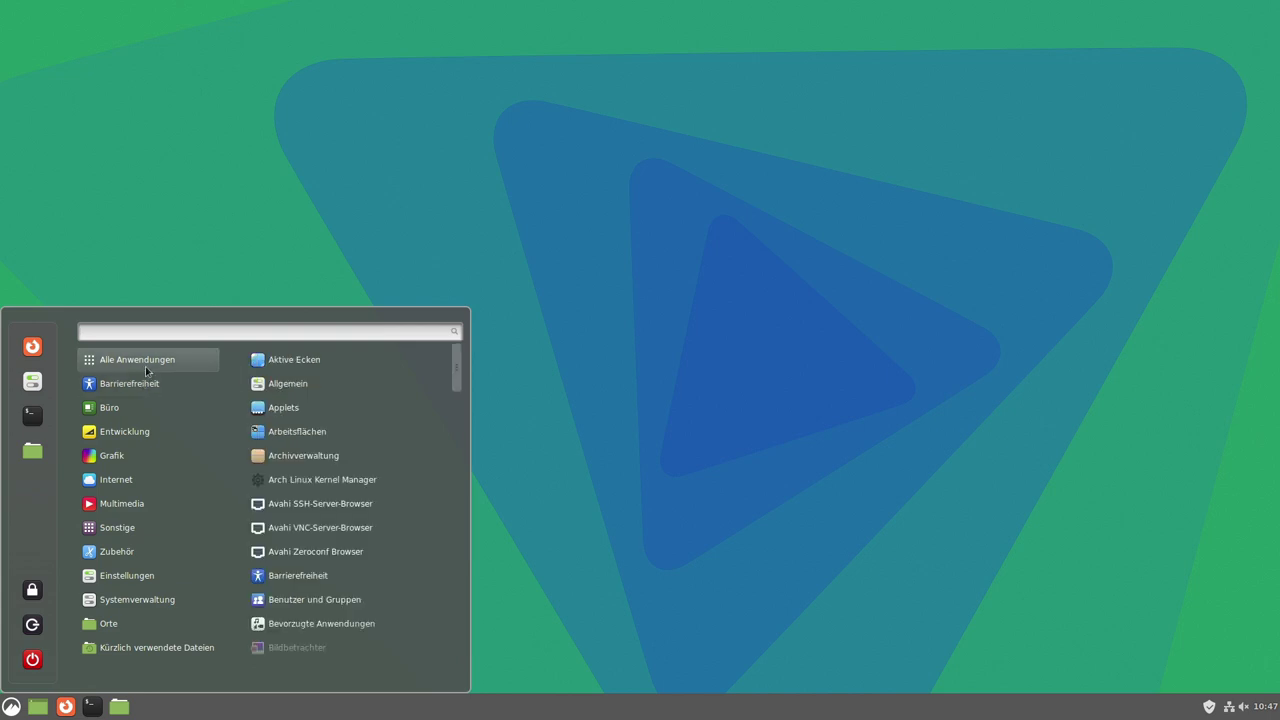
mouse_move(125, 393)
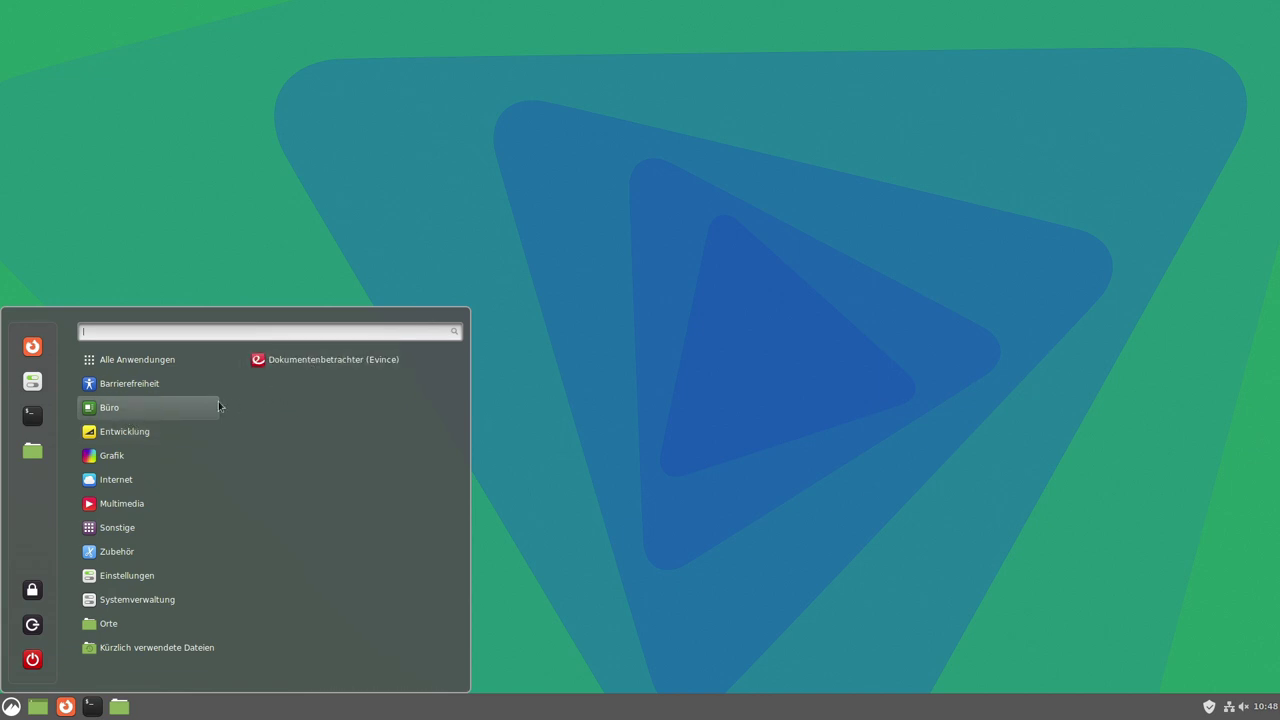
mouse_move(138, 436)
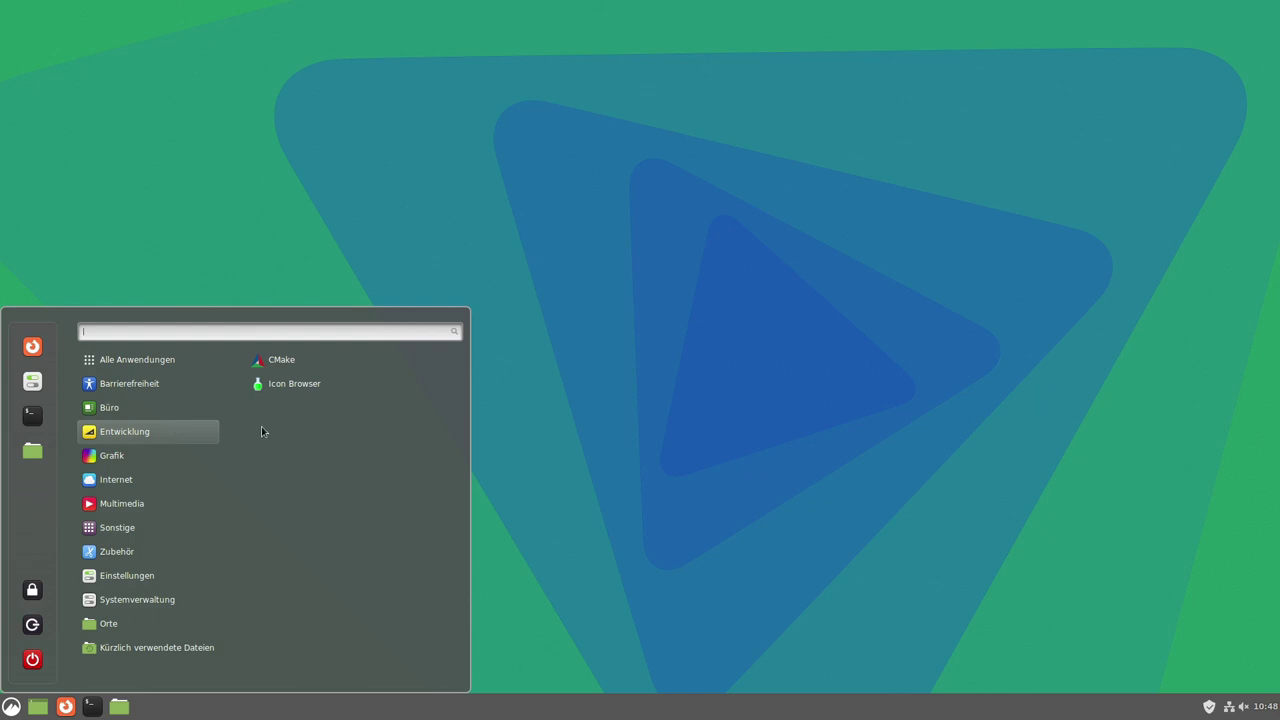
mouse_move(120, 458)
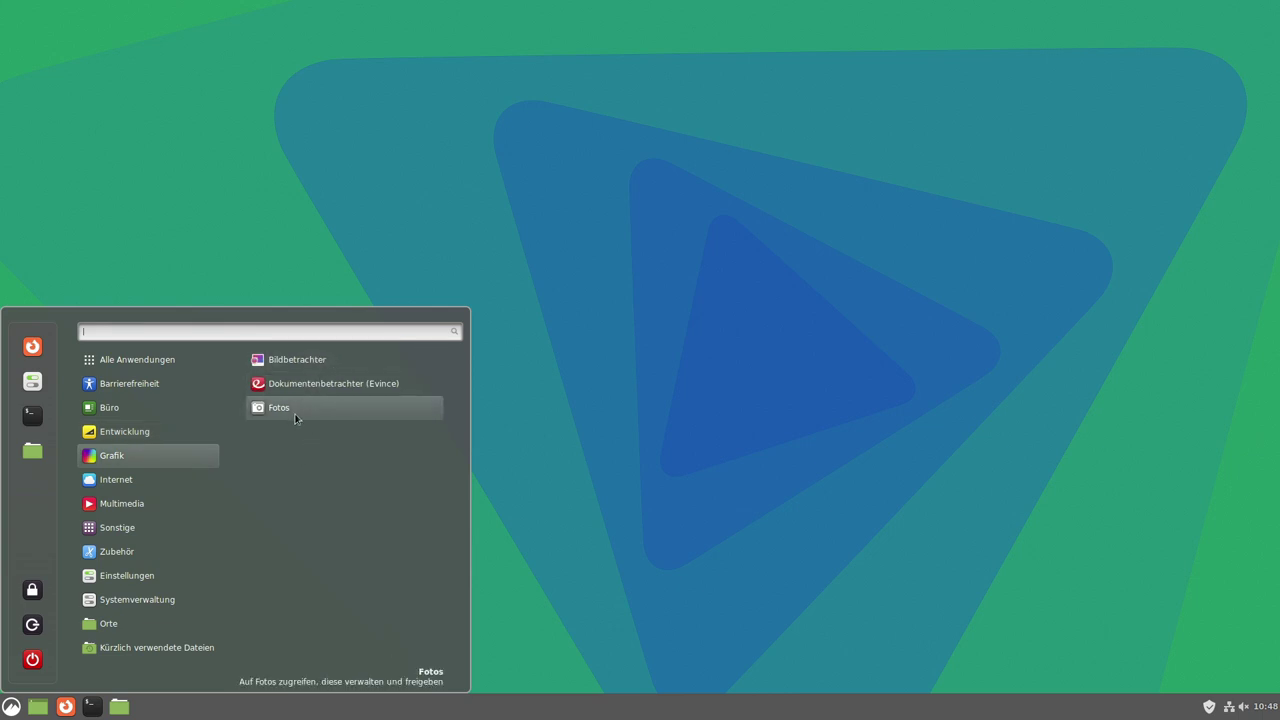
mouse_move(134, 483)
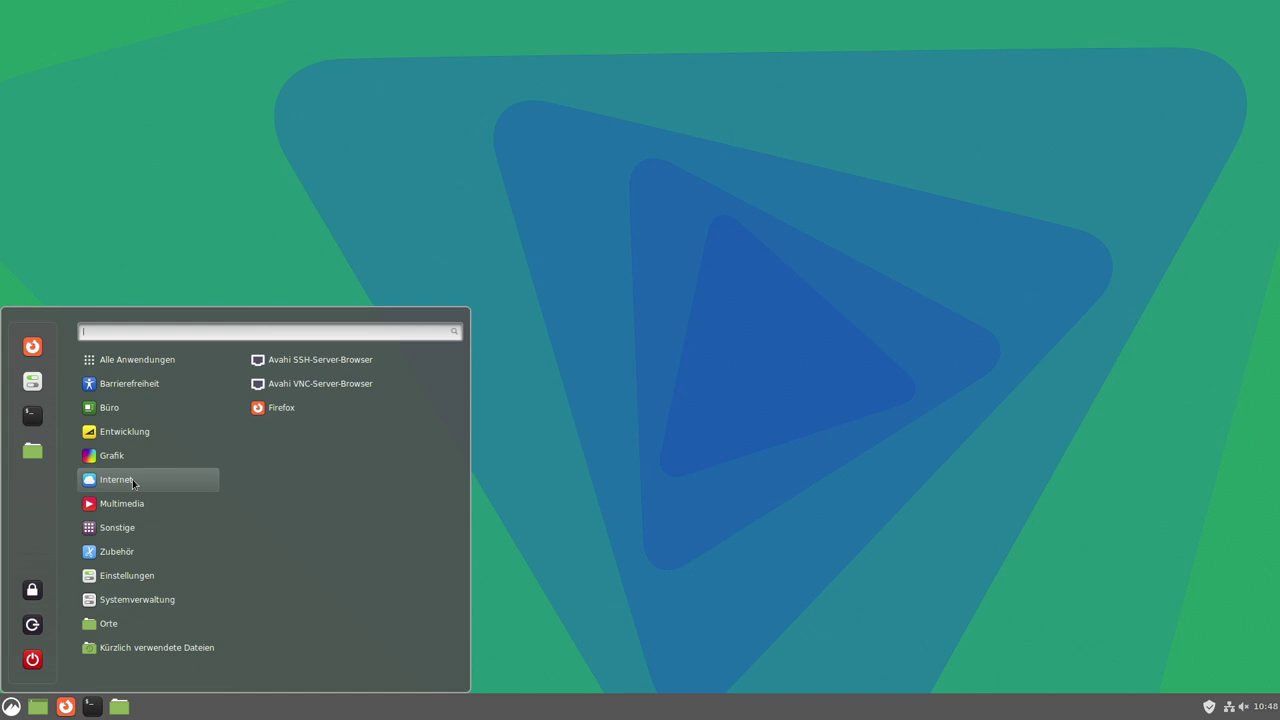
mouse_move(145, 507)
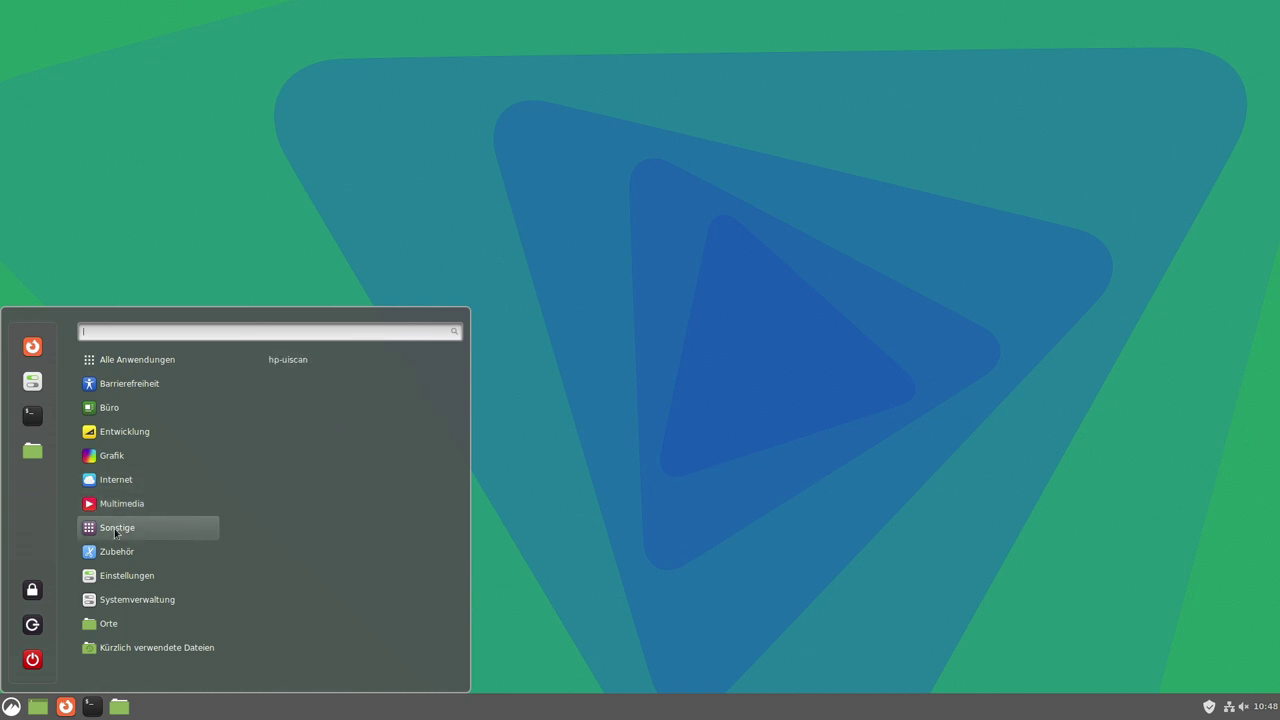
mouse_move(113, 553)
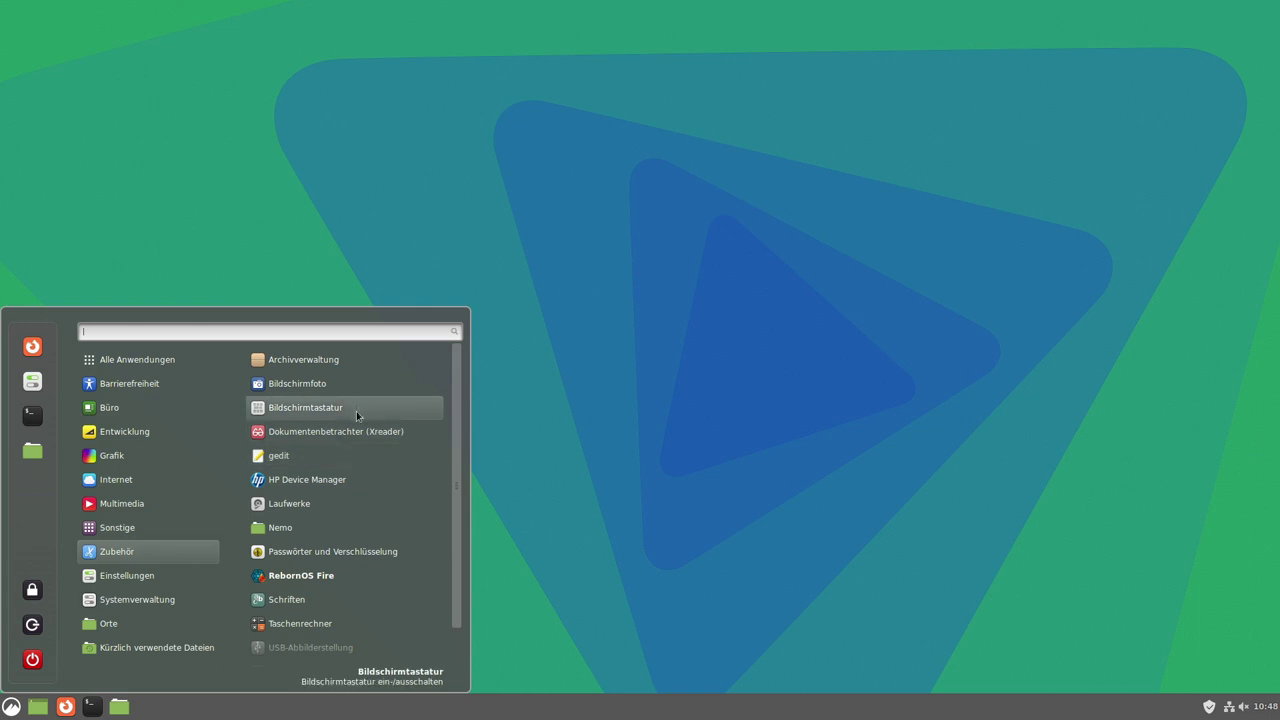
scroll(357, 415, down, 1)
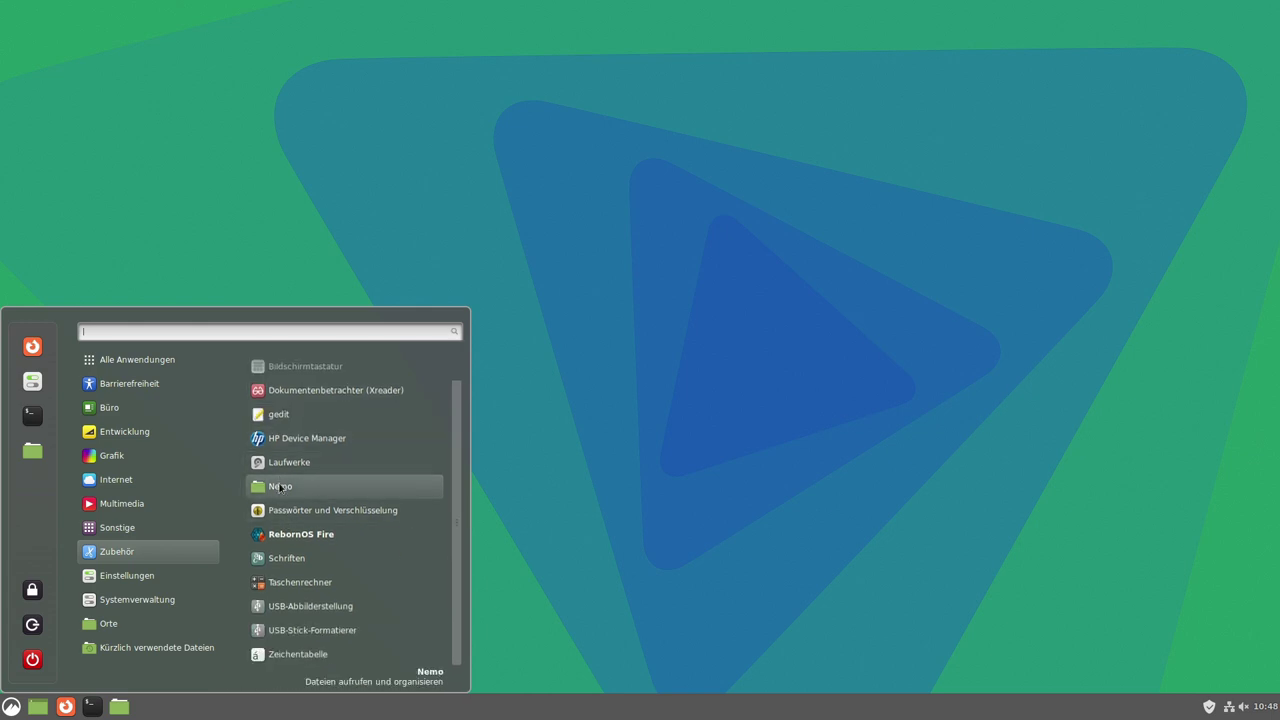
click(280, 487)
drag(351, 107, 589, 119)
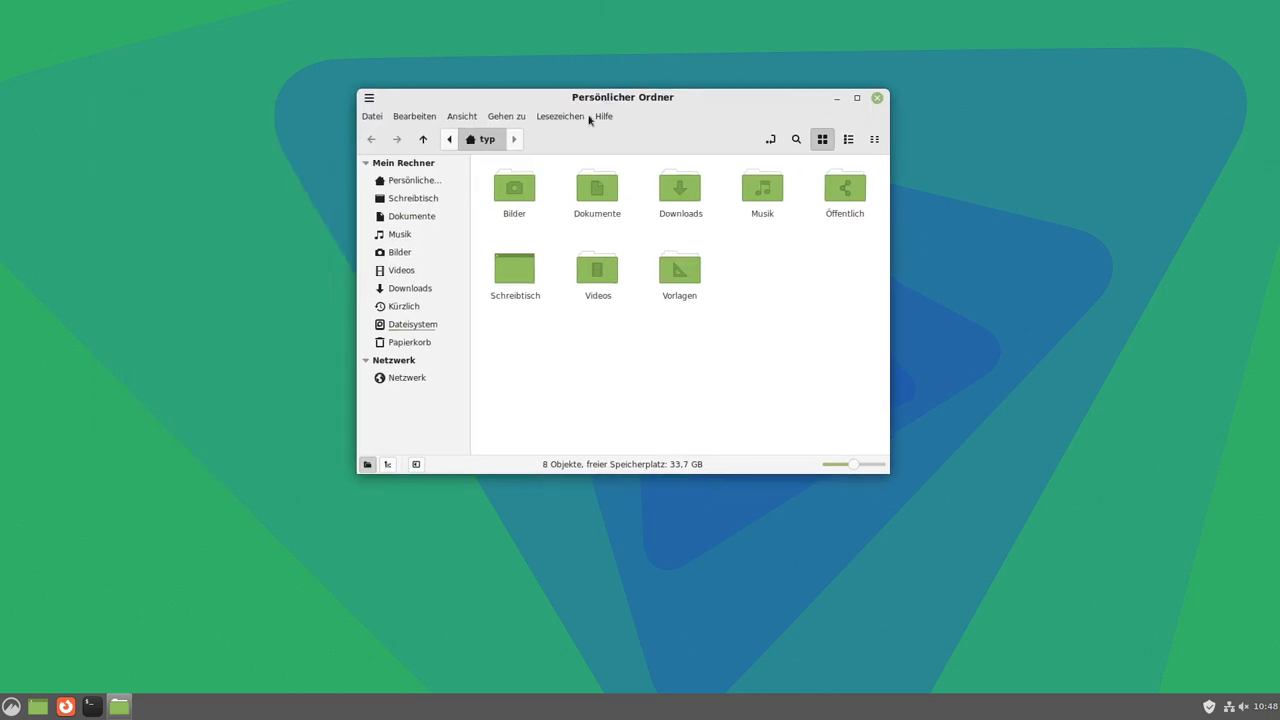
click(878, 98)
click(11, 706)
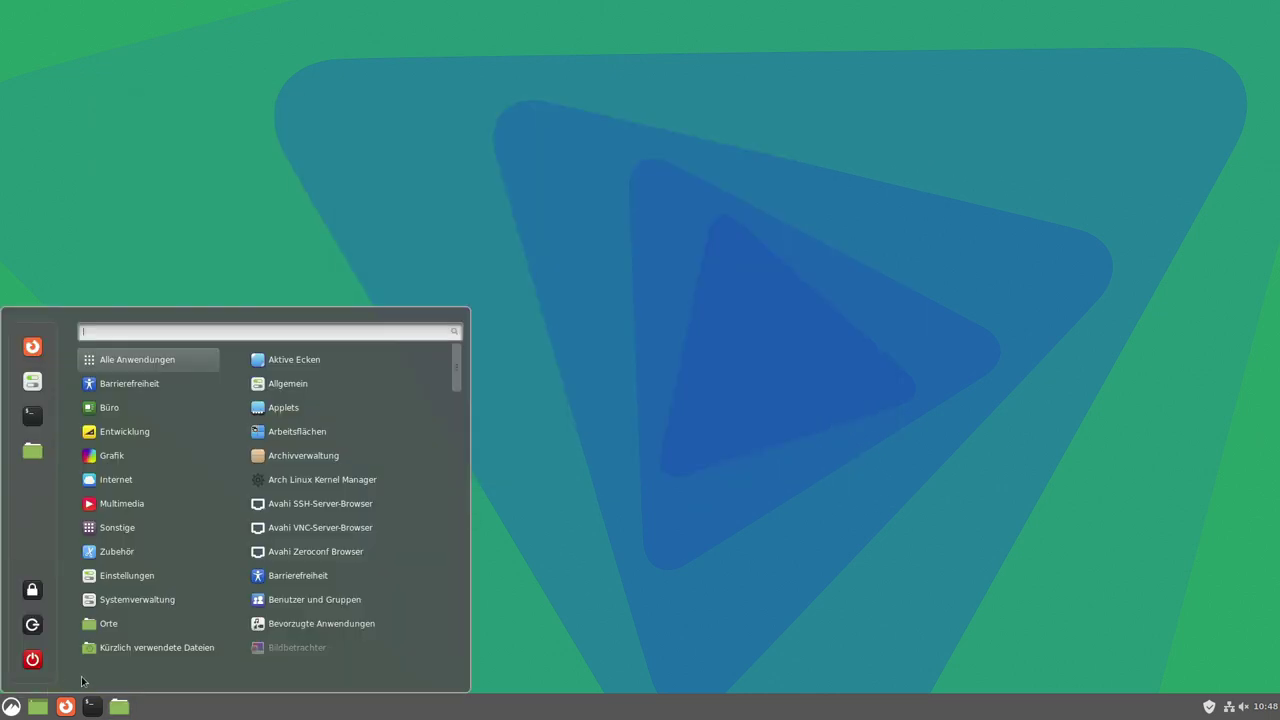
mouse_move(127, 575)
scroll(339, 494, down, 5)
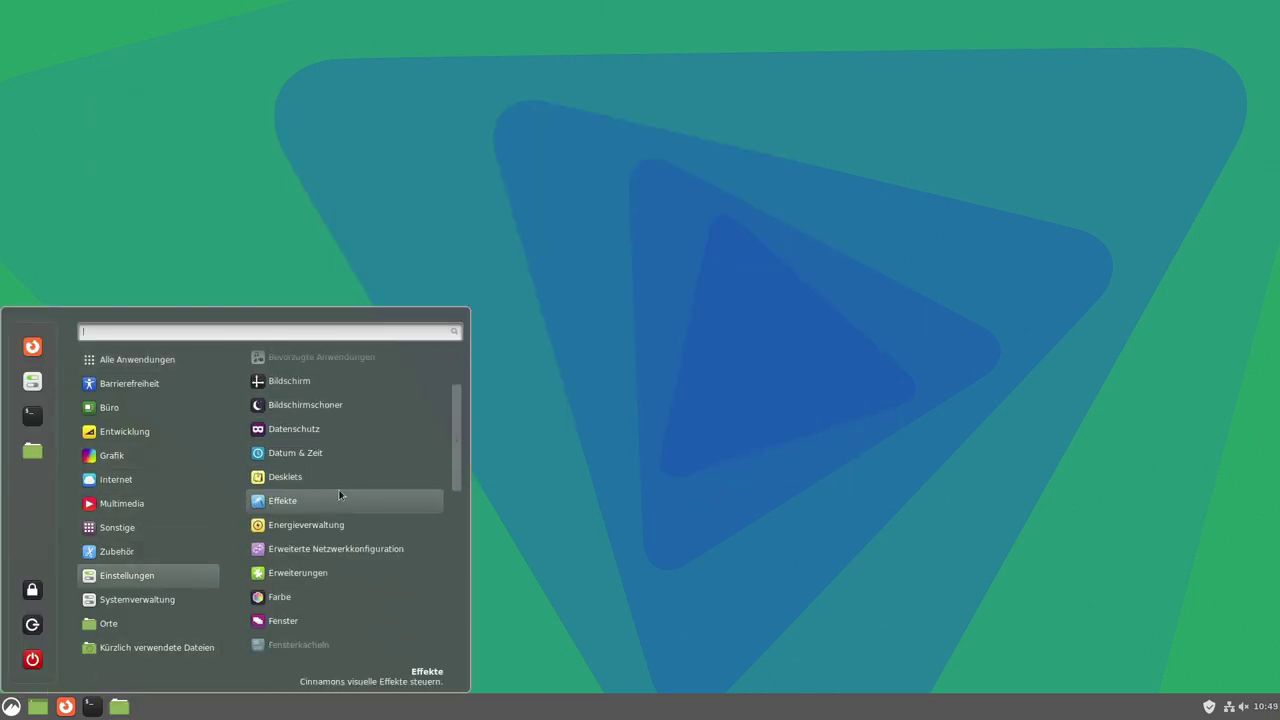
scroll(339, 494, down, 8)
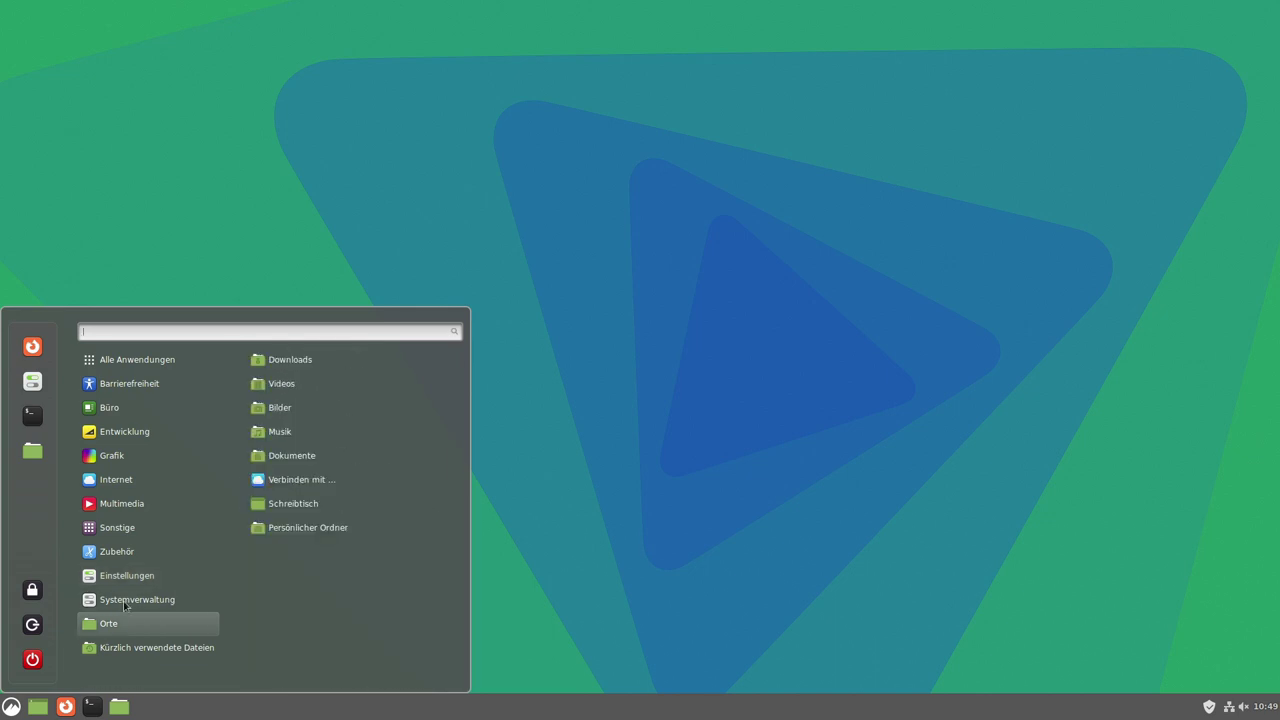
mouse_move(138, 603)
mouse_move(150, 647)
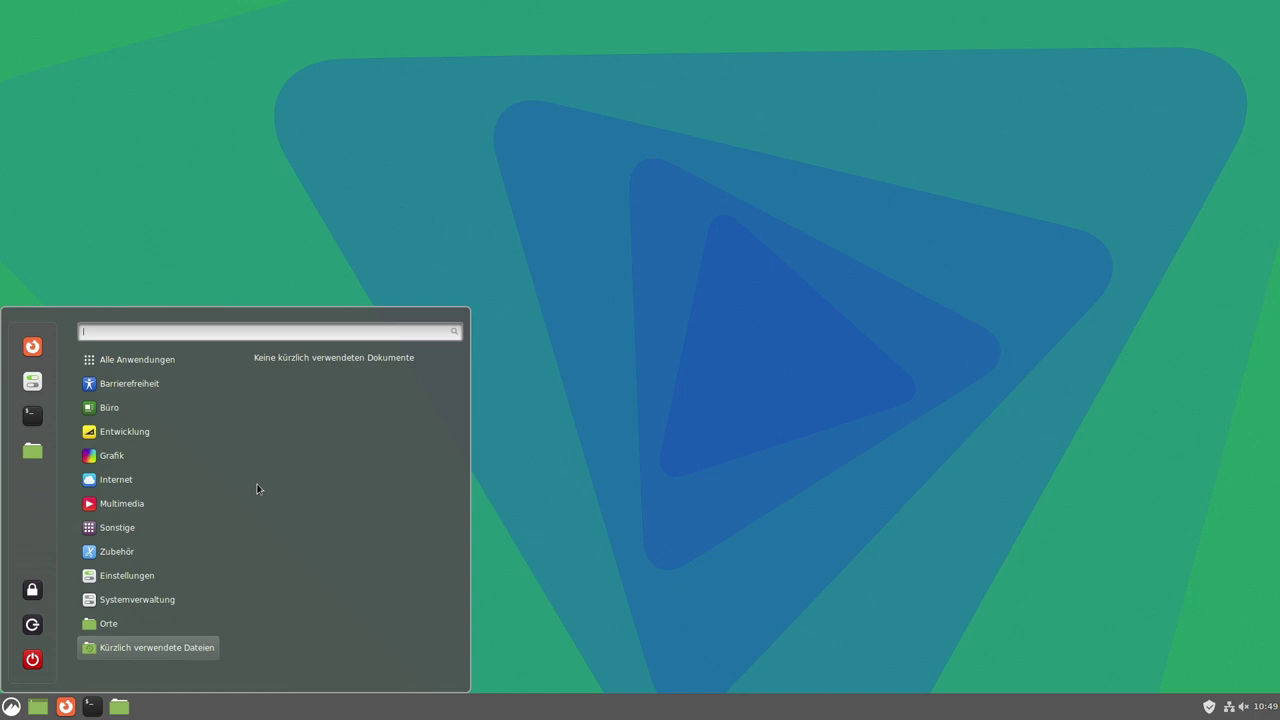
click(810, 621)
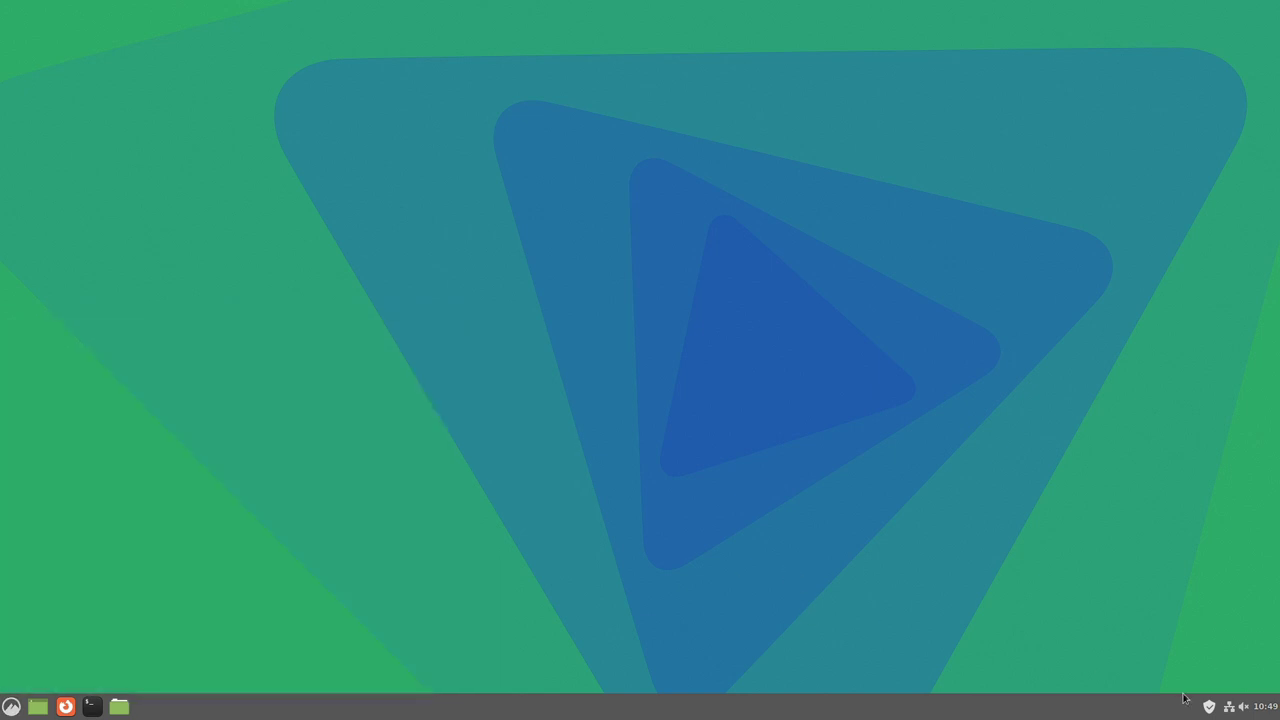
Open a maximized terminal with enlarged text and check the sudo pacman -Syu repository output.
click(91, 707)
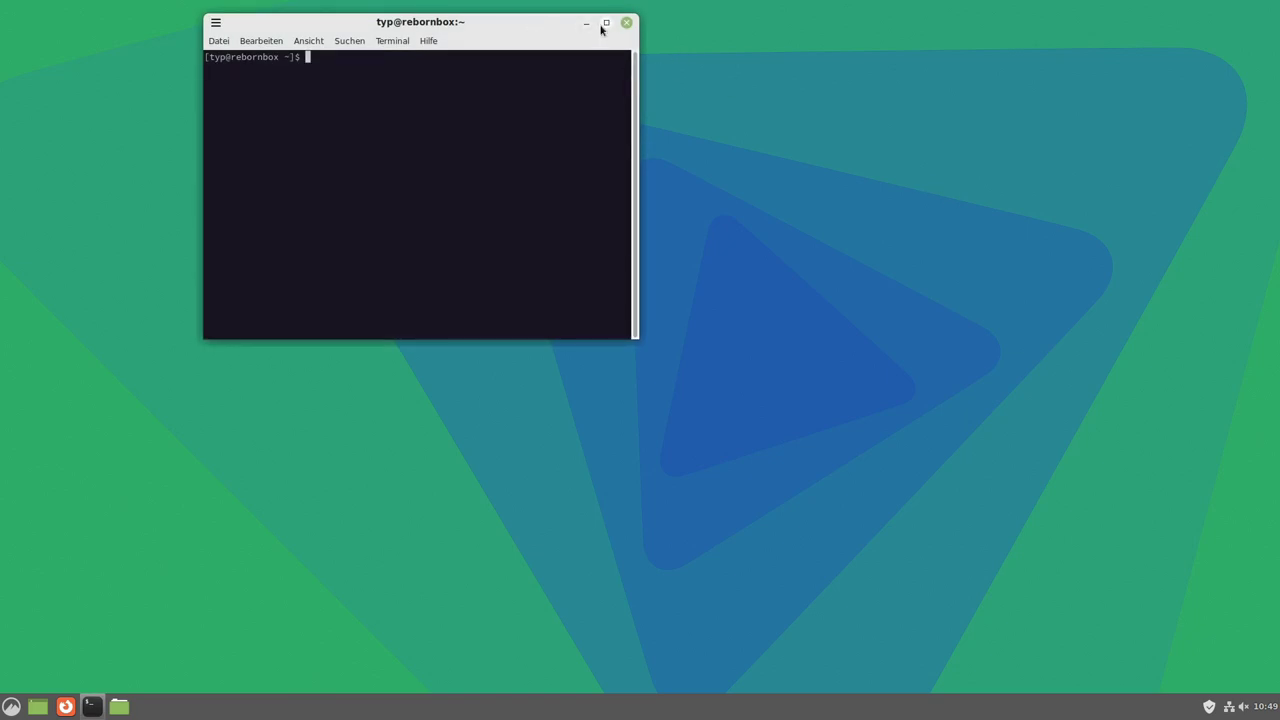
click(606, 22)
key(ctrl+plus)
key(ctrl+plus)
key(ctrl+plus)
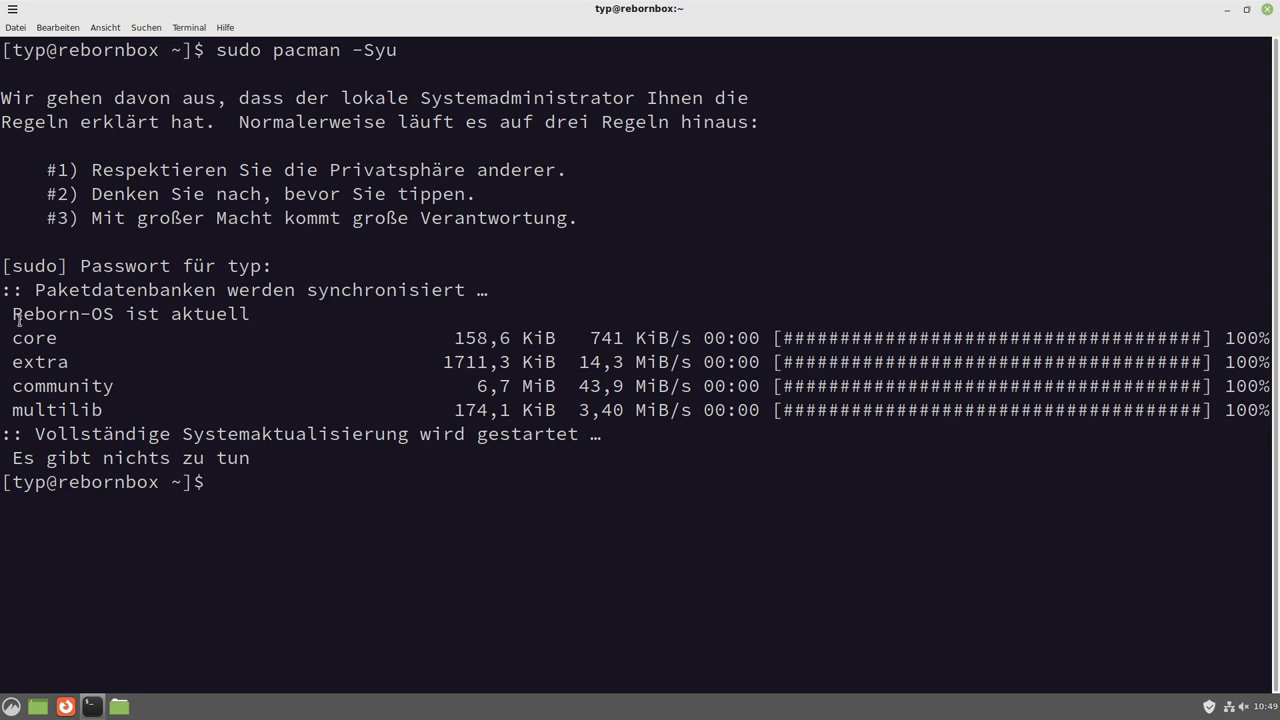
drag(12, 340, 61, 359)
click(60, 390)
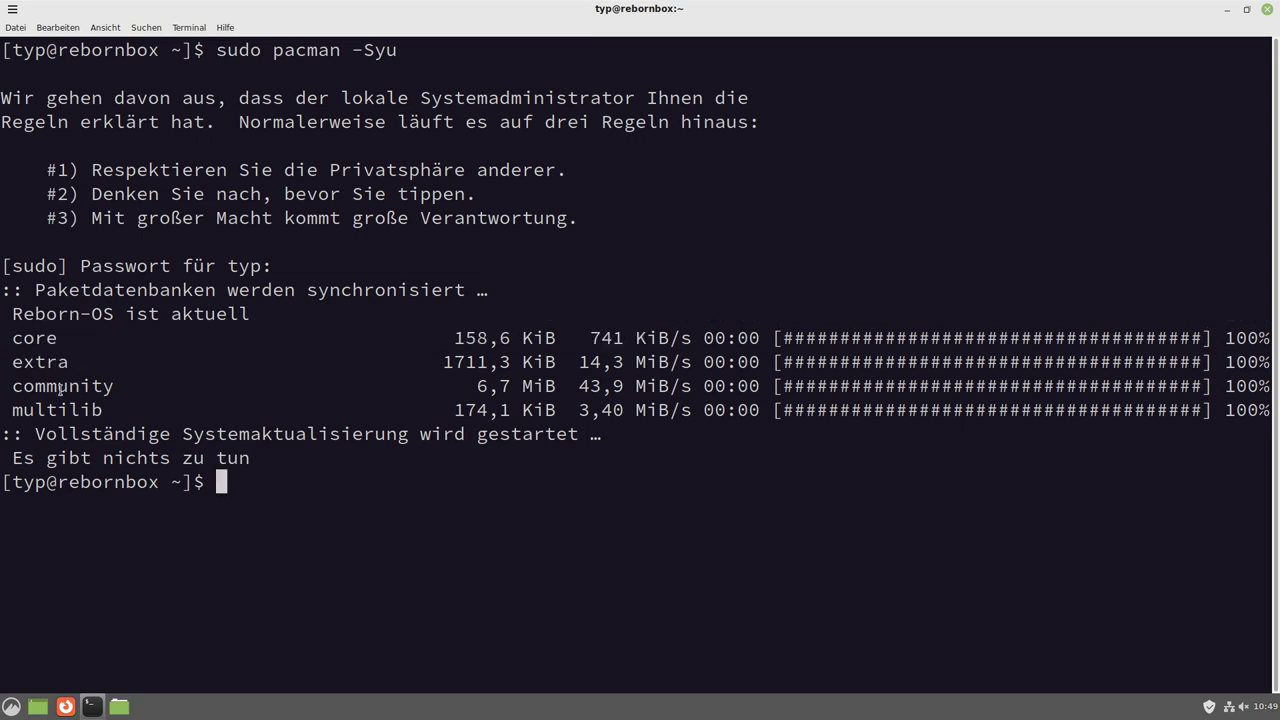